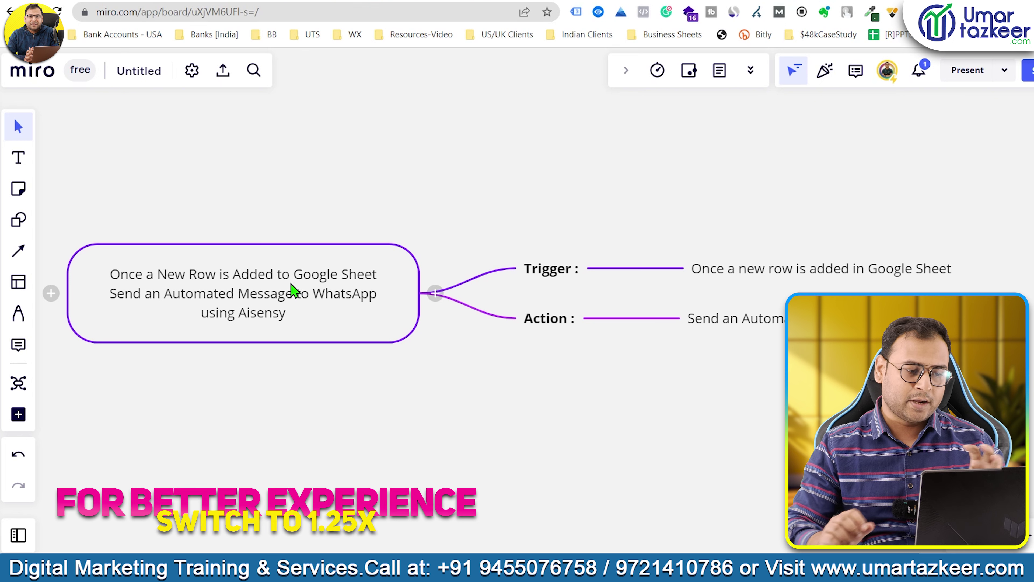
Highlight the plan node line 'Once a New Row is Added to Google Sheet'
left_click(353, 283)
double_click(325, 279)
triple_click(324, 279)
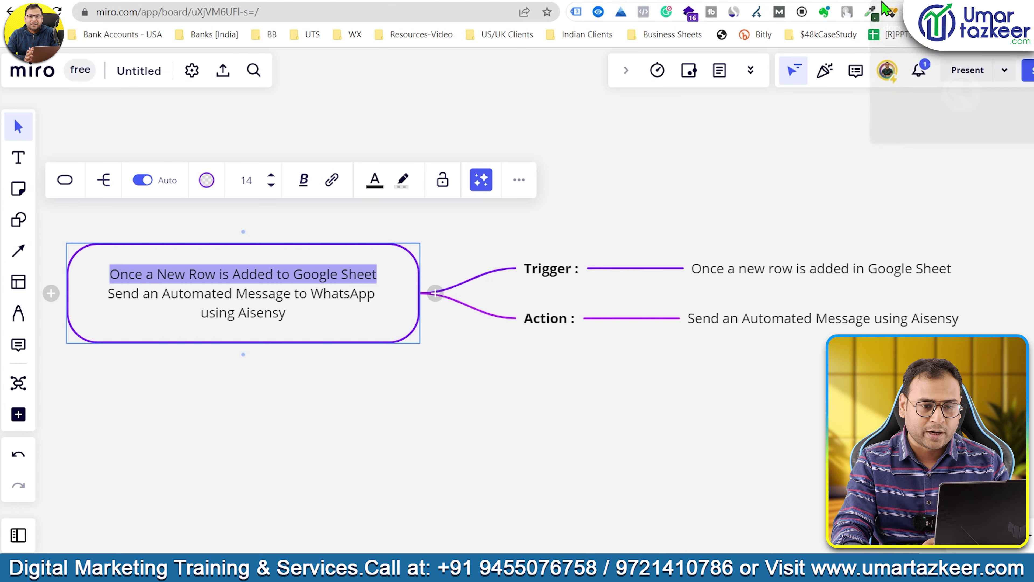
In Contact_new, point out the phone number in C2 and the empty row 3 where new contacts go
left_click(896, 2)
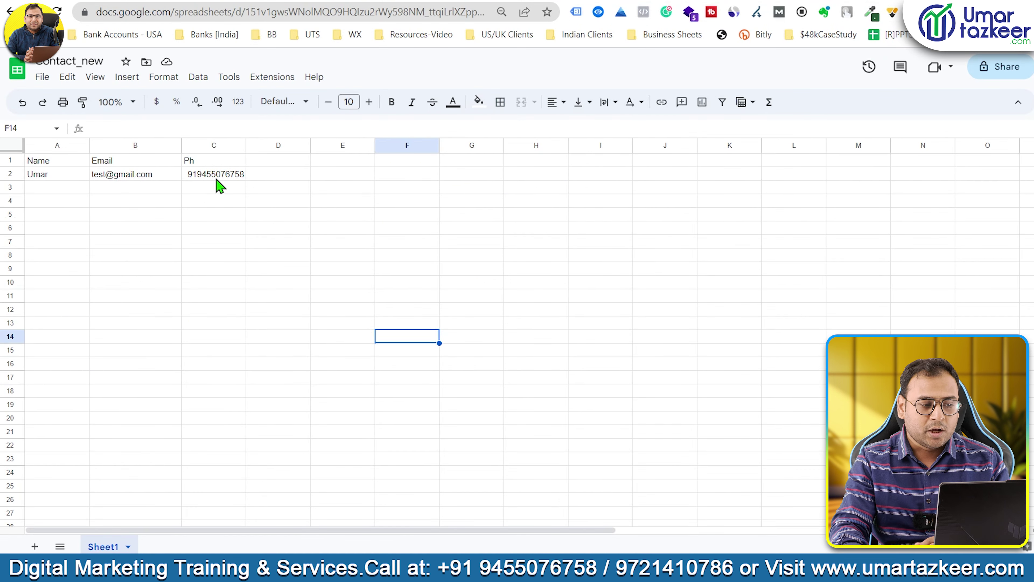
left_click(238, 174)
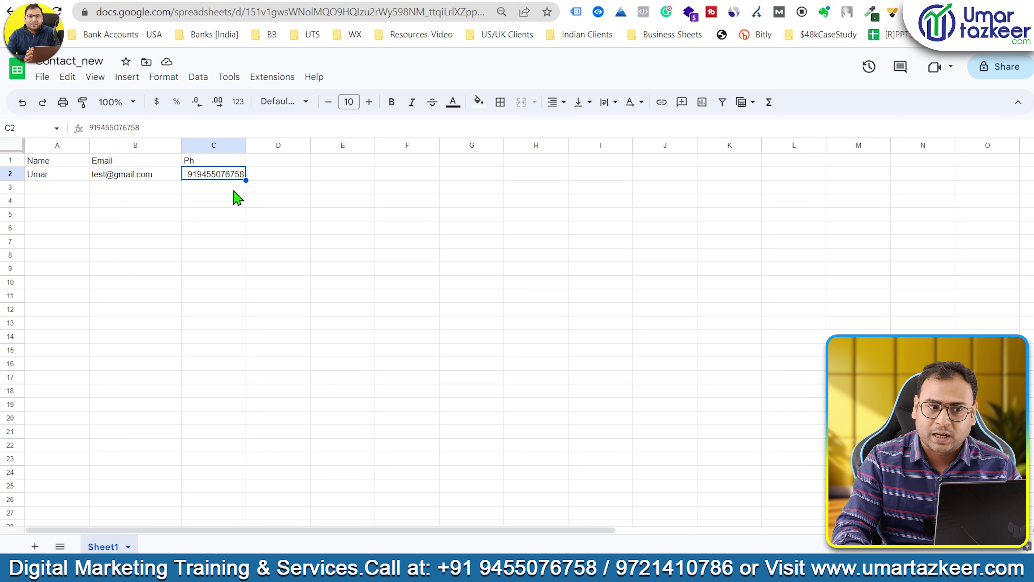
left_click(423, 203)
left_click_drag(34, 186, 232, 191)
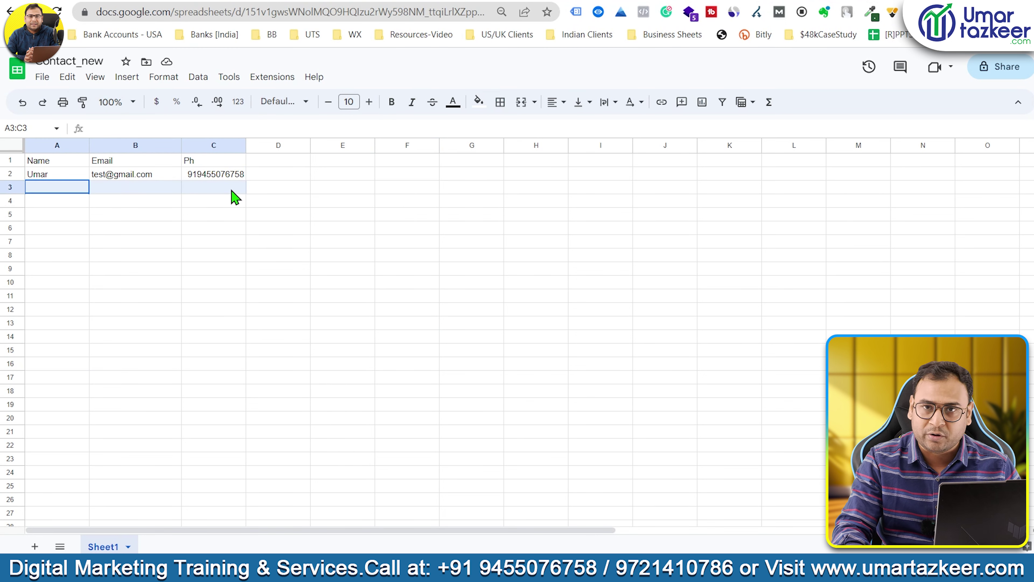
left_click(532, 190)
left_click_drag(52, 185, 229, 188)
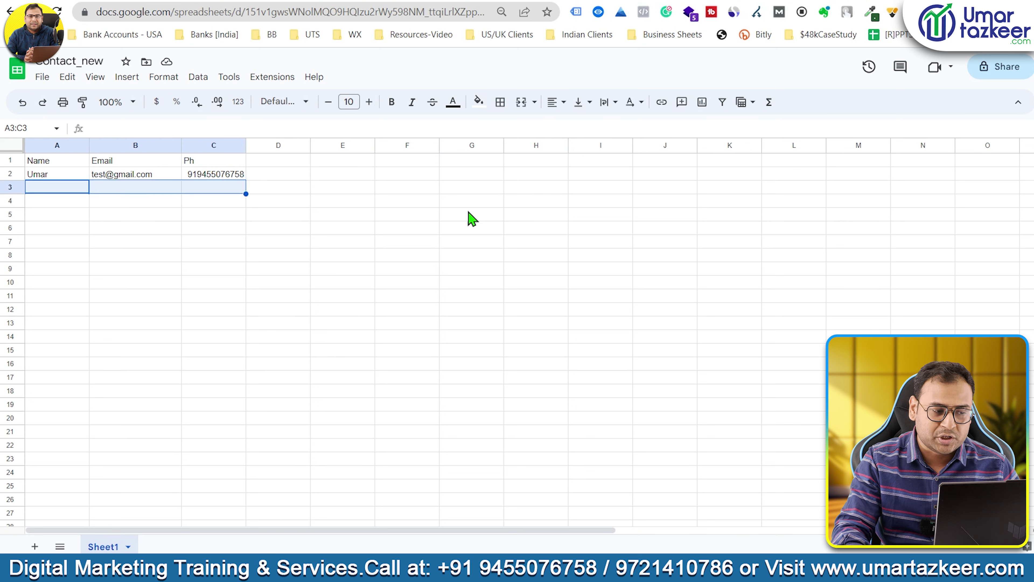
left_click(472, 219)
left_click(226, 190)
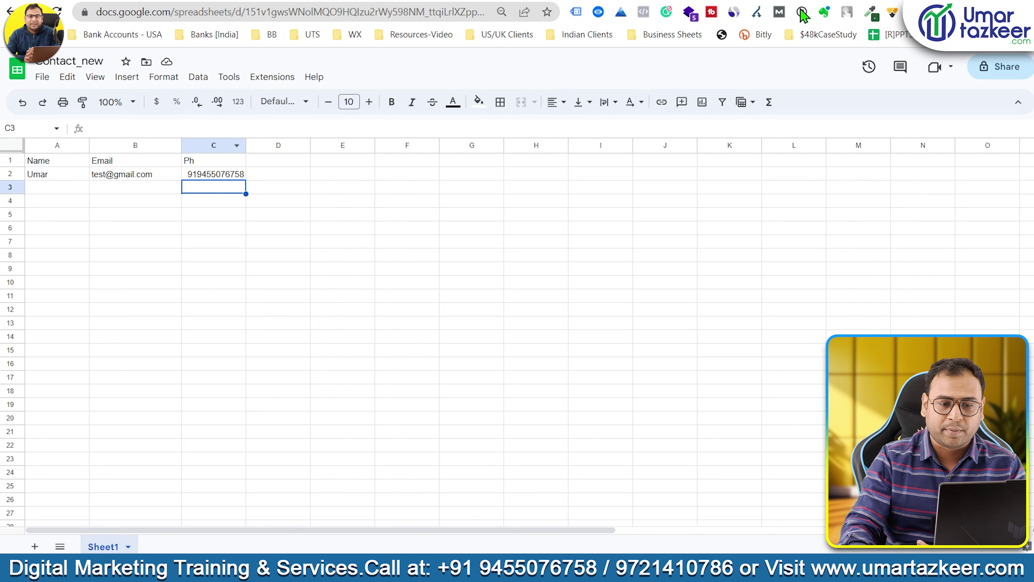
Add an 'App : Google Sheet' child node after the Google Sheet trigger node
left_click(835, 1)
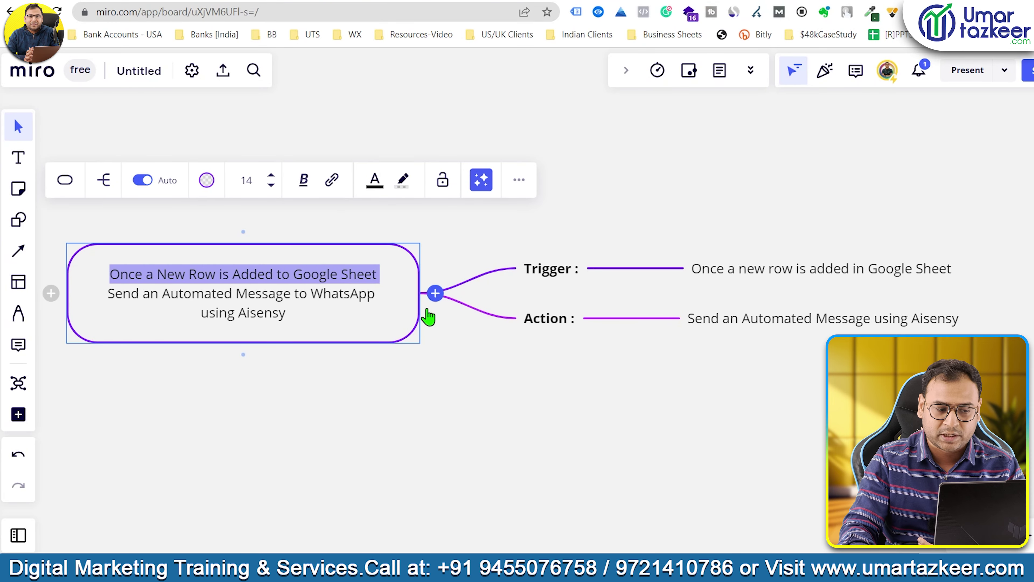
scroll(397, 178, "right", 3)
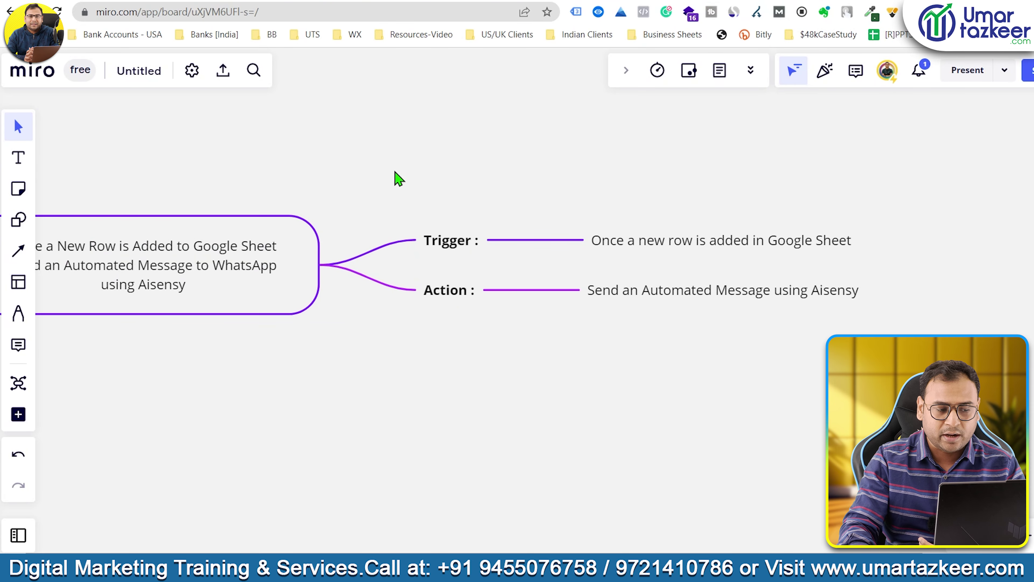
left_click(628, 252)
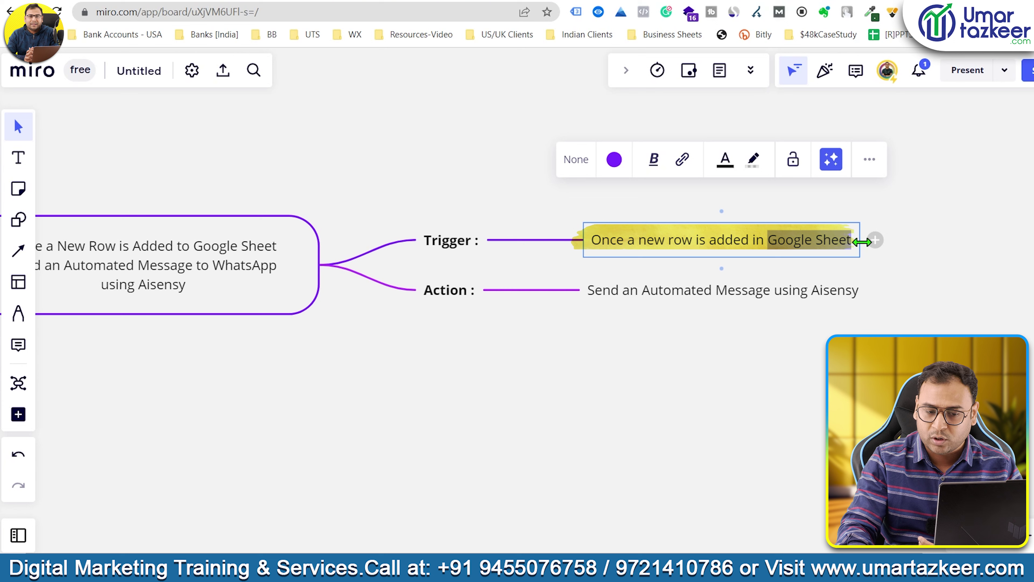
left_click(875, 240)
type("App")
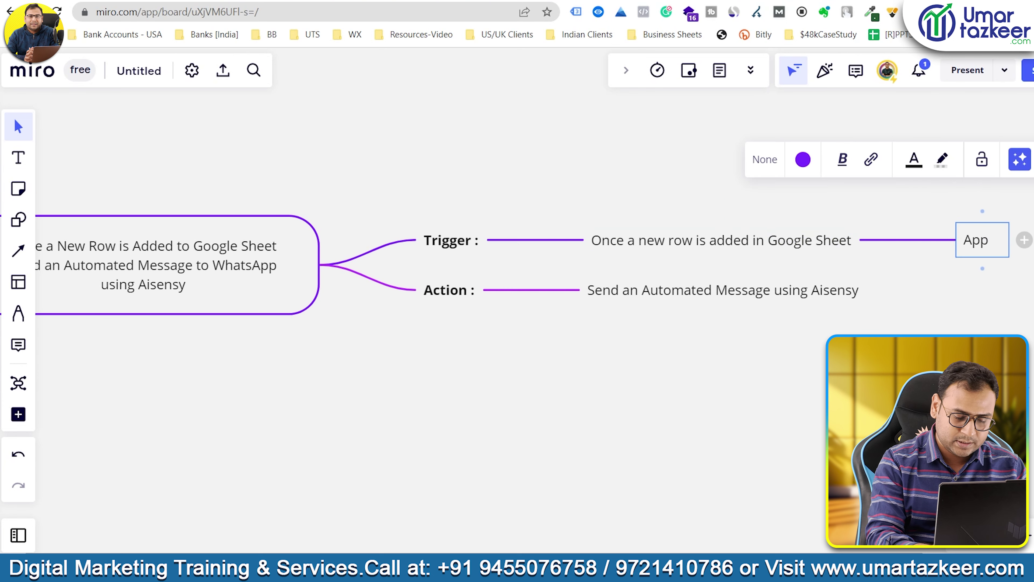
type(" : Google Sheet")
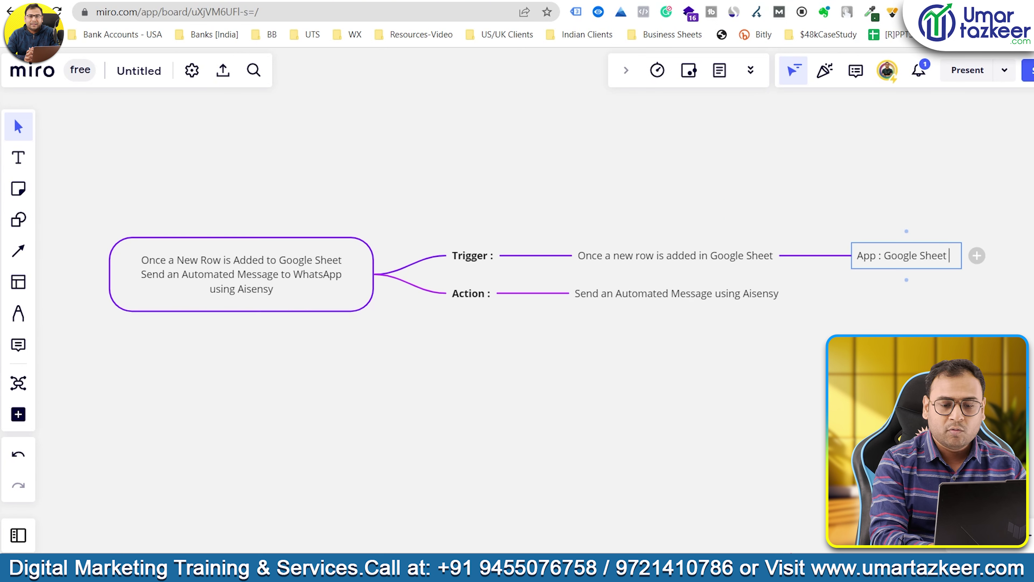
key("Escape")
key("Escape")
Add an 'App : Aisensy' child node after the Aisensy action, then go to Pabbly Connect
left_click_drag(254, 277, 171, 241)
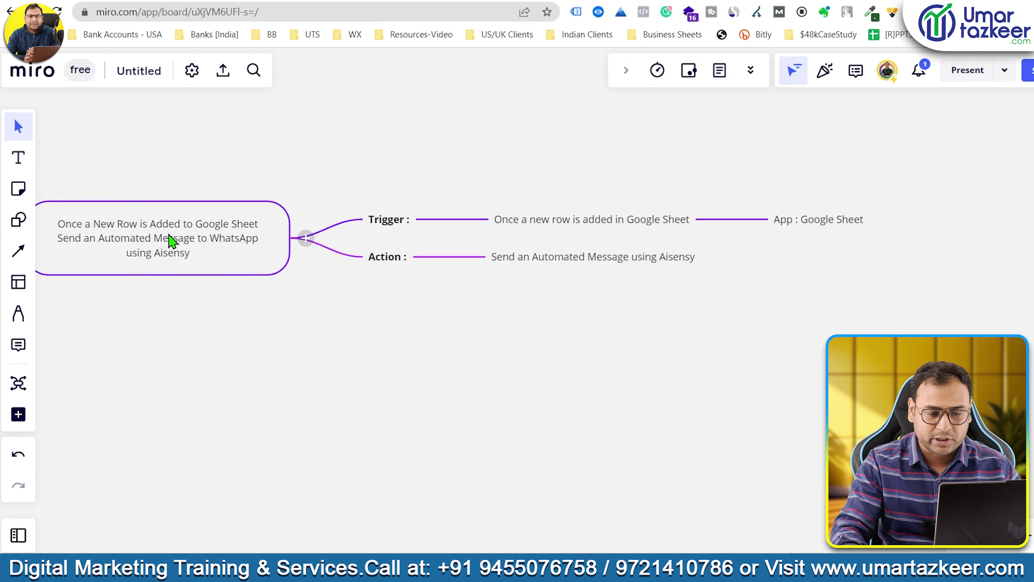
double_click(635, 256)
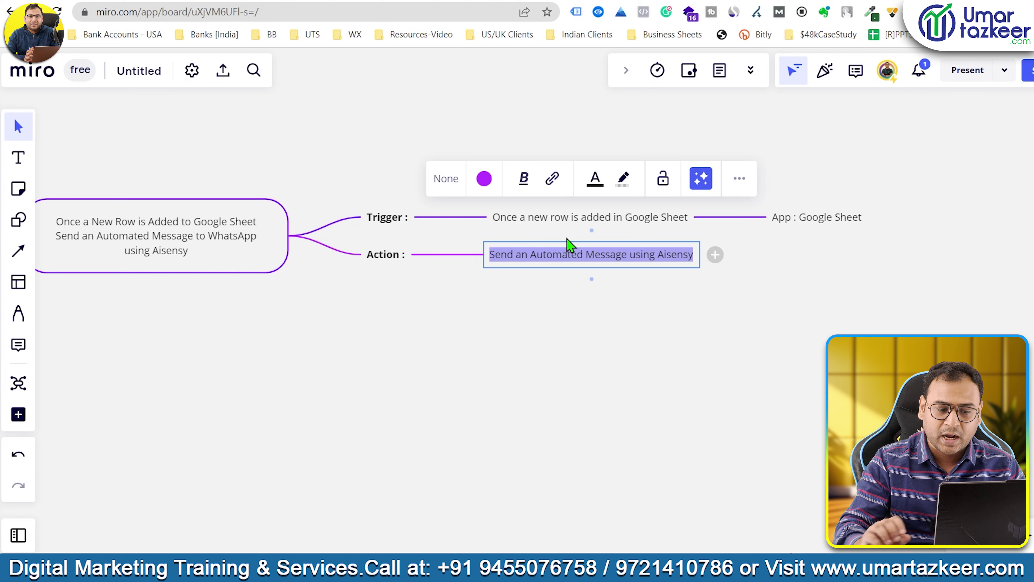
left_click(672, 256)
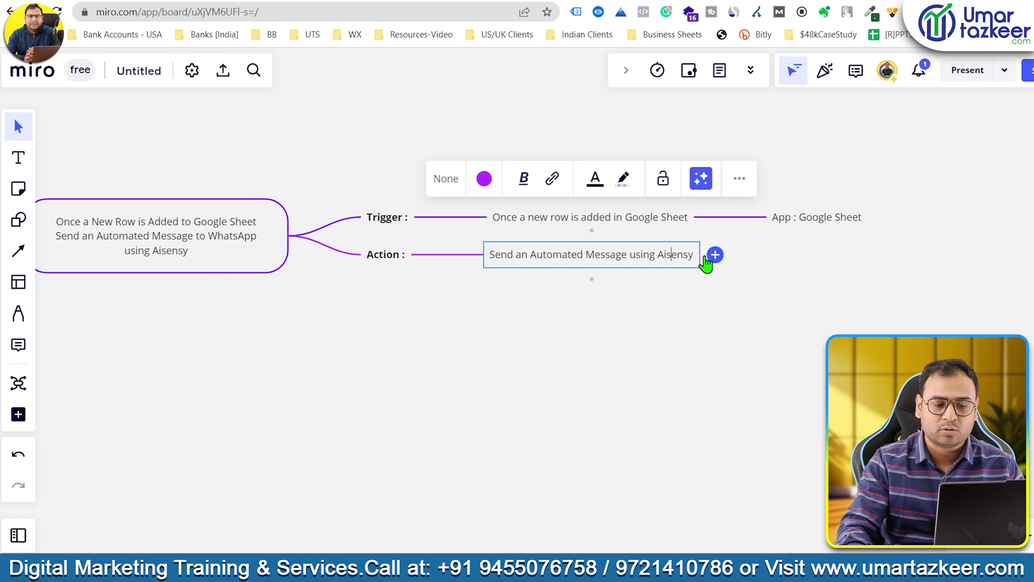
left_click(715, 255)
type("A")
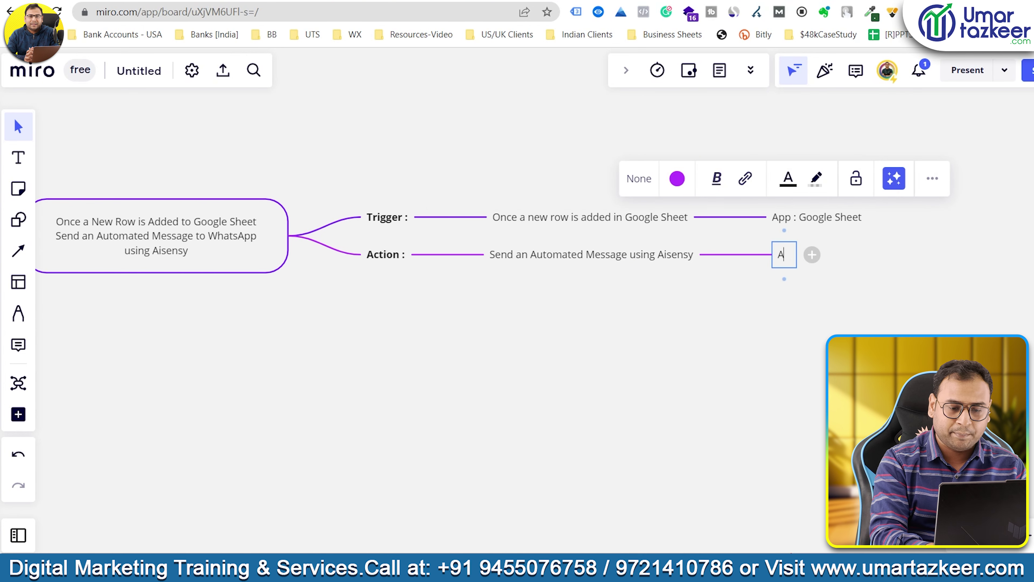
type("pp : ")
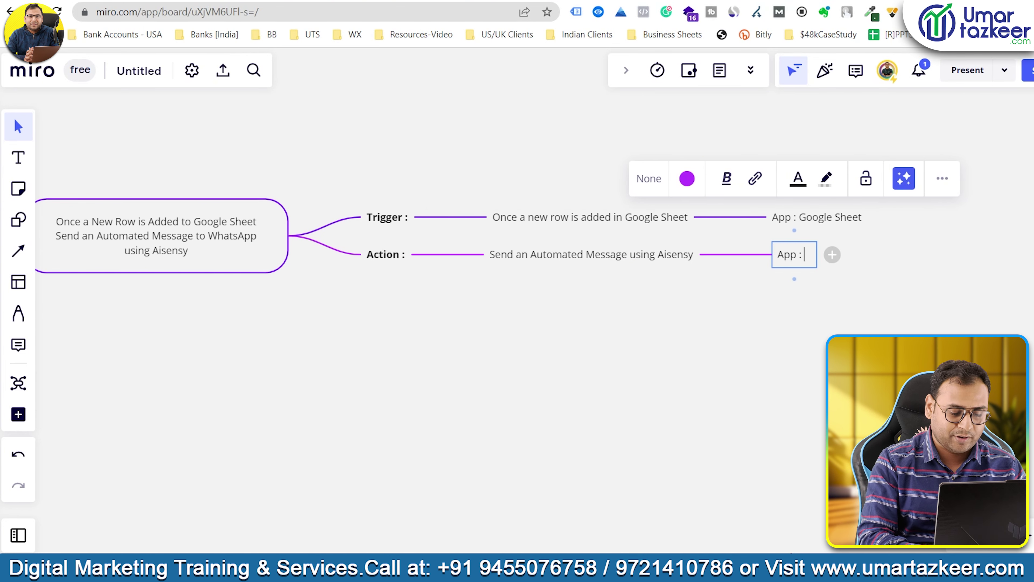
type("Aisensy")
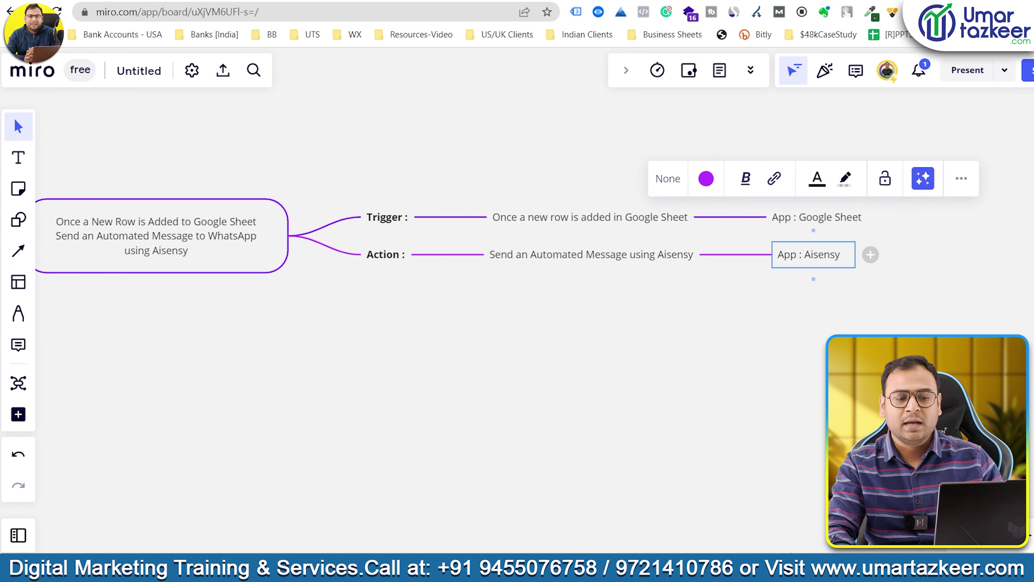
left_click(846, 12)
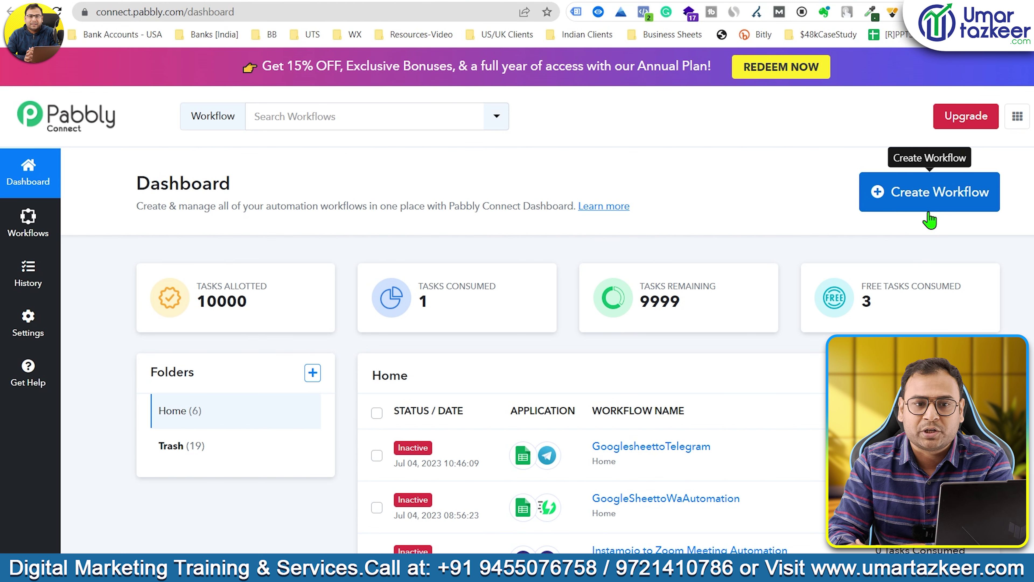
Create a new workflow named 'GoogleSheettoWAAutomation', correcting a typo in the name
left_click(963, 200)
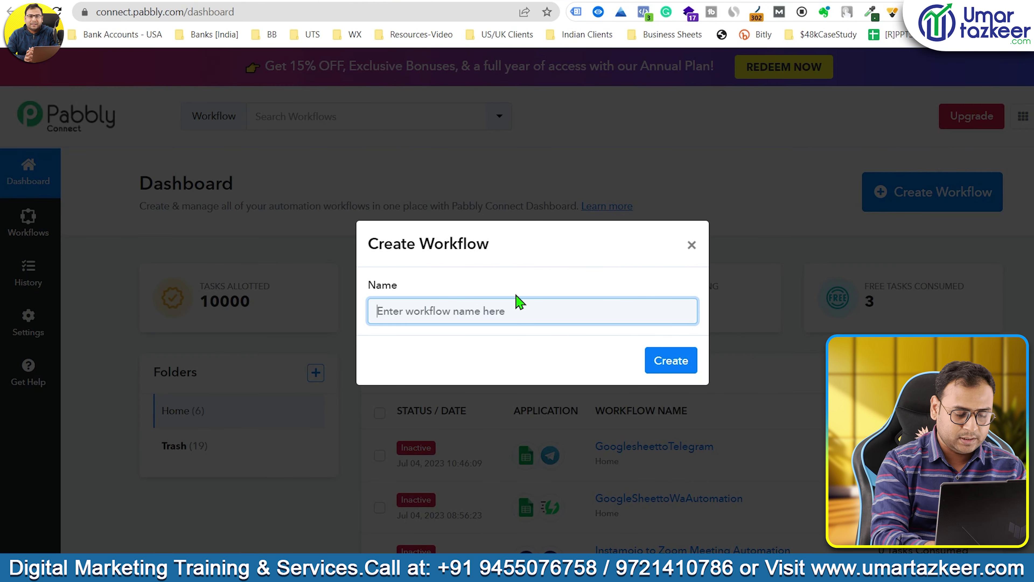
type("GoogleSheett")
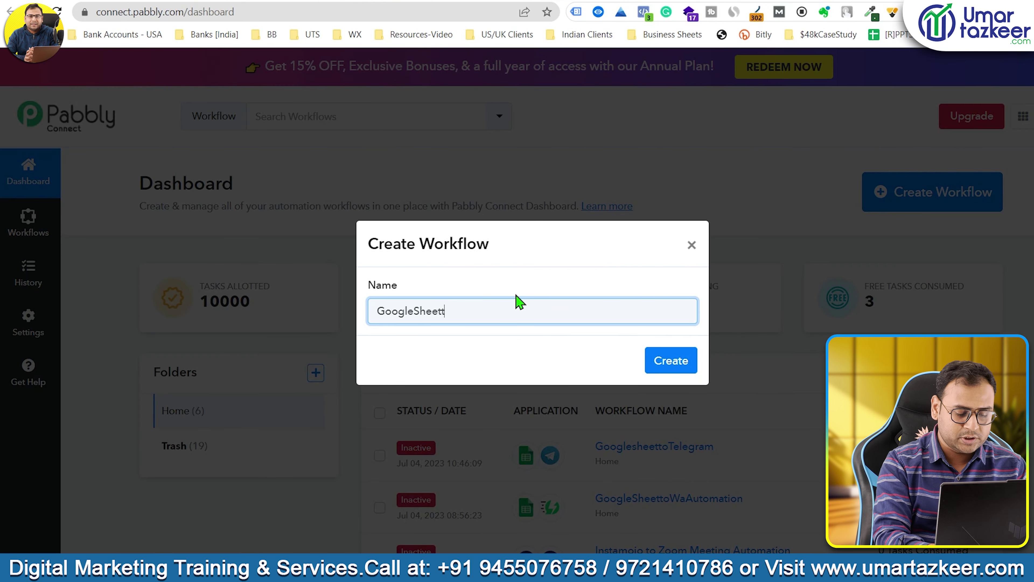
type("o W")
key("BackSpace")
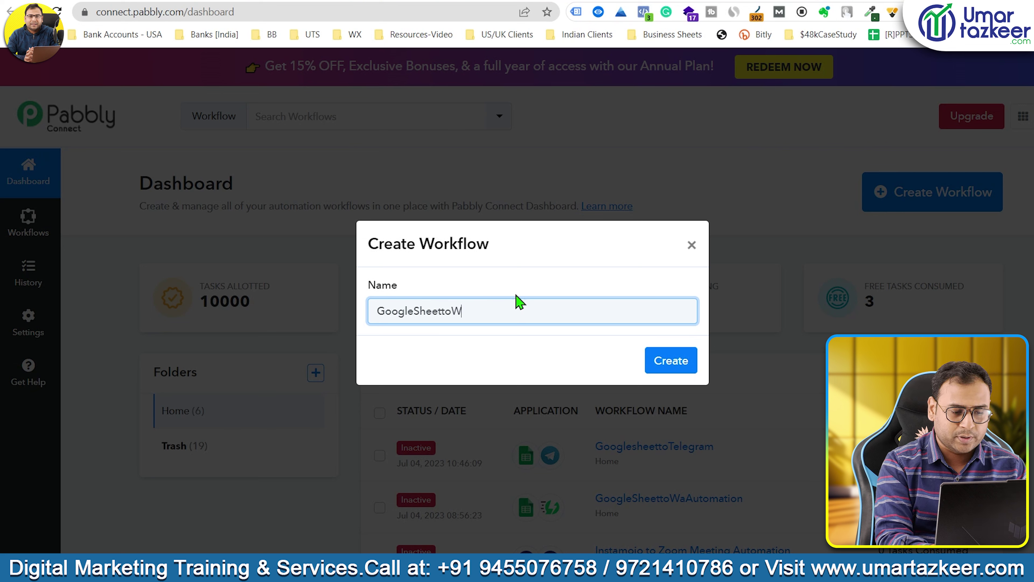
type("AAutomation")
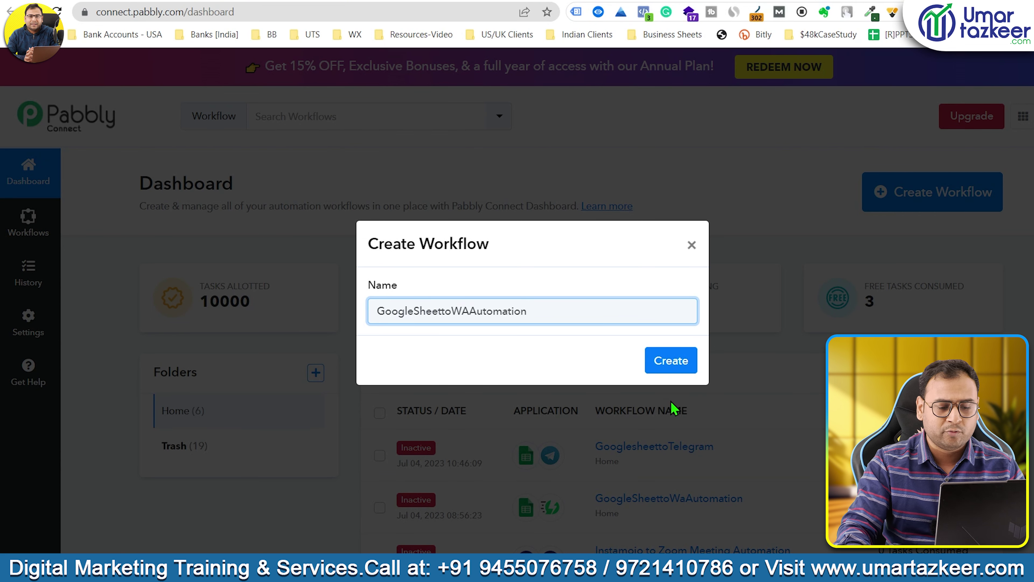
left_click(667, 362)
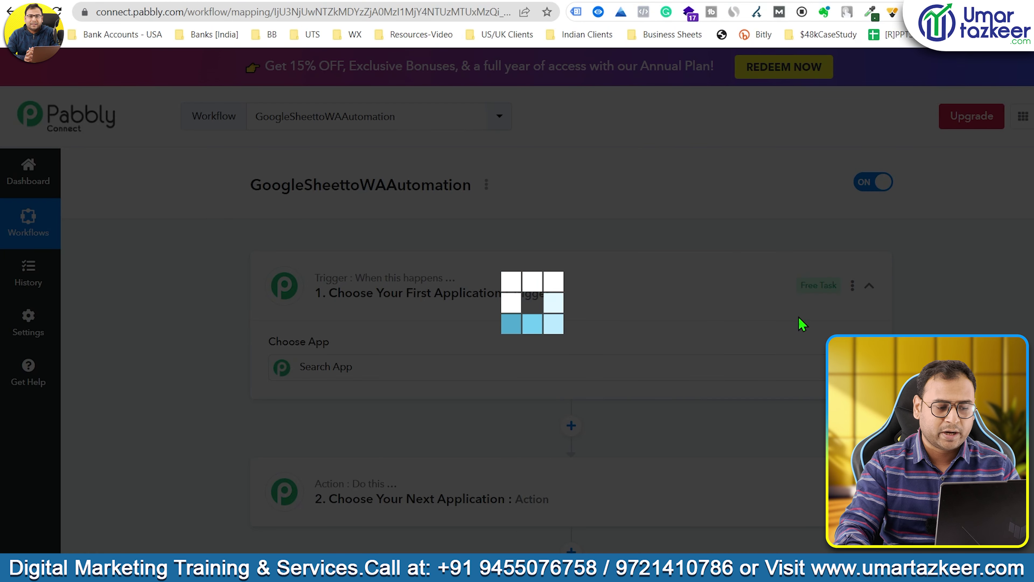
Search 'Sheet' in the trigger's app list and pick Google Sheets
scroll(446, 472, "down", 3)
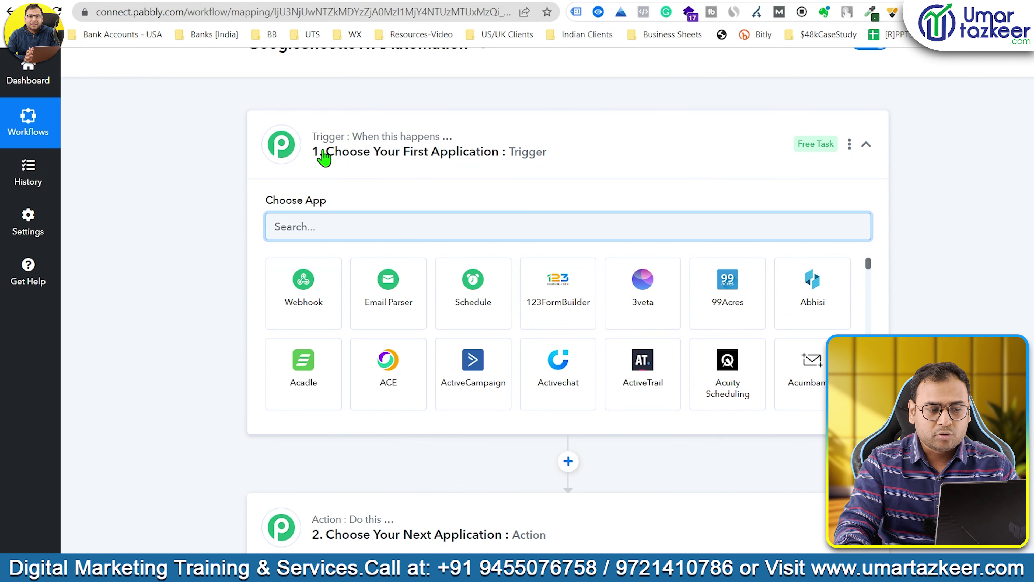
type("Sheet")
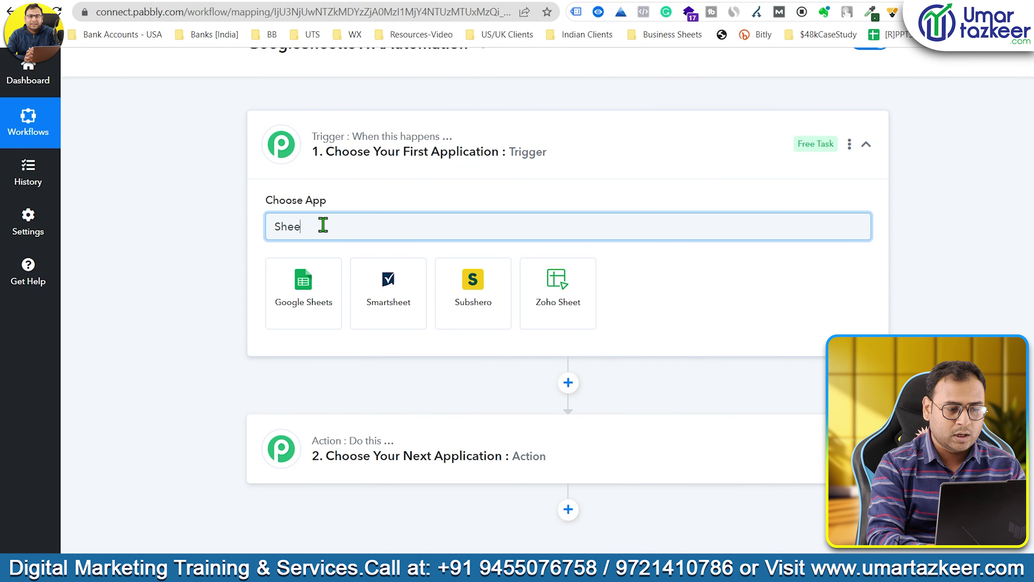
left_click(301, 290)
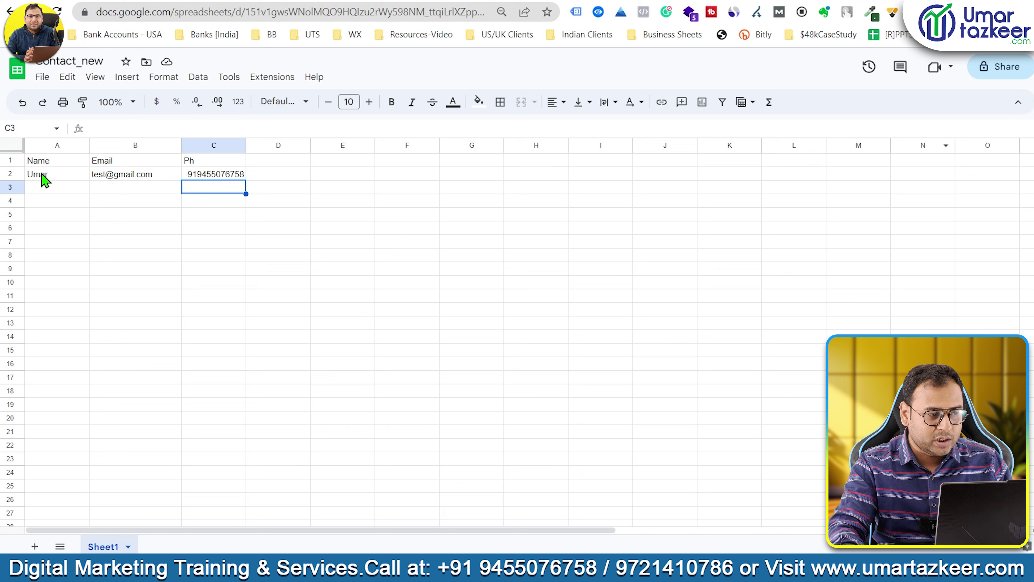
Highlight the sample contact in row 2 (Name, Email, Ph), then open the workflow's Trigger Event list
left_click_drag(44, 179, 227, 178)
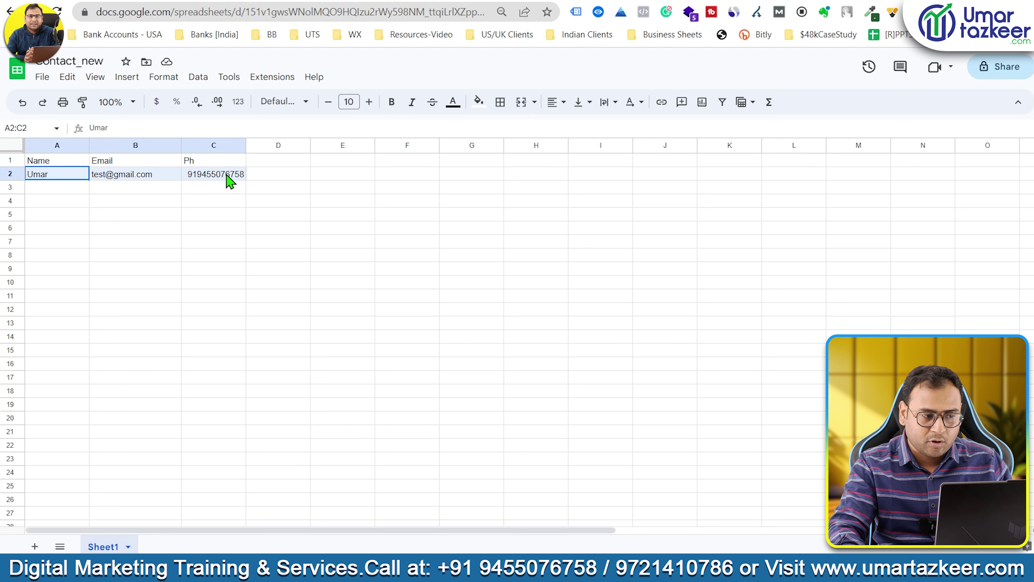
left_click(87, 178)
left_click_drag(88, 179, 272, 192)
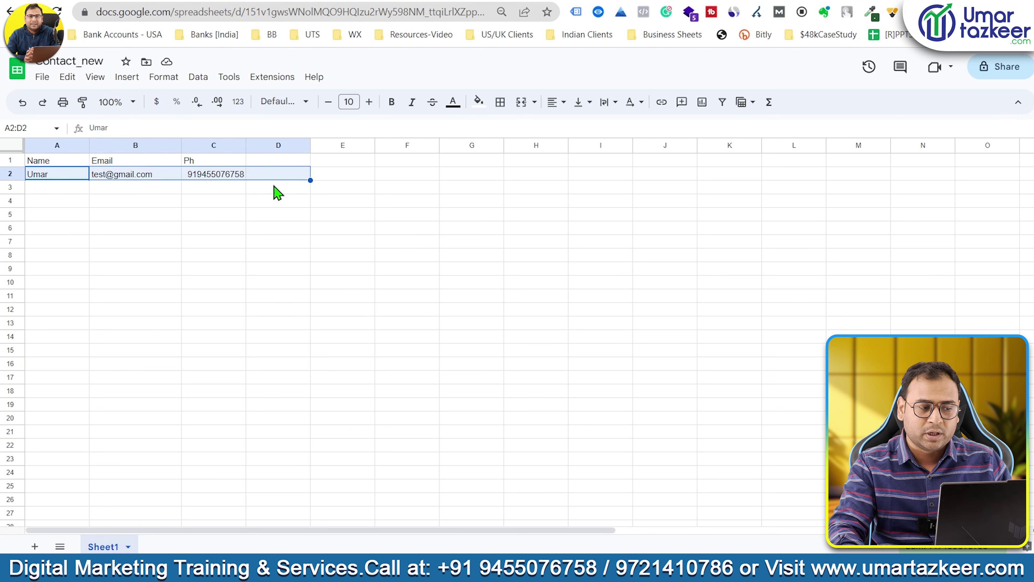
left_click(220, 189)
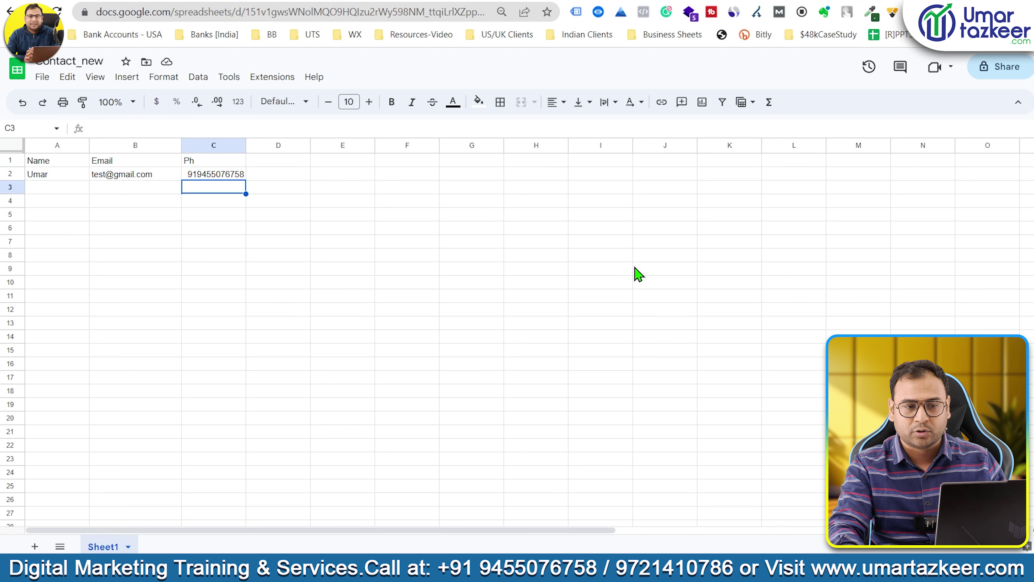
left_click(178, 226)
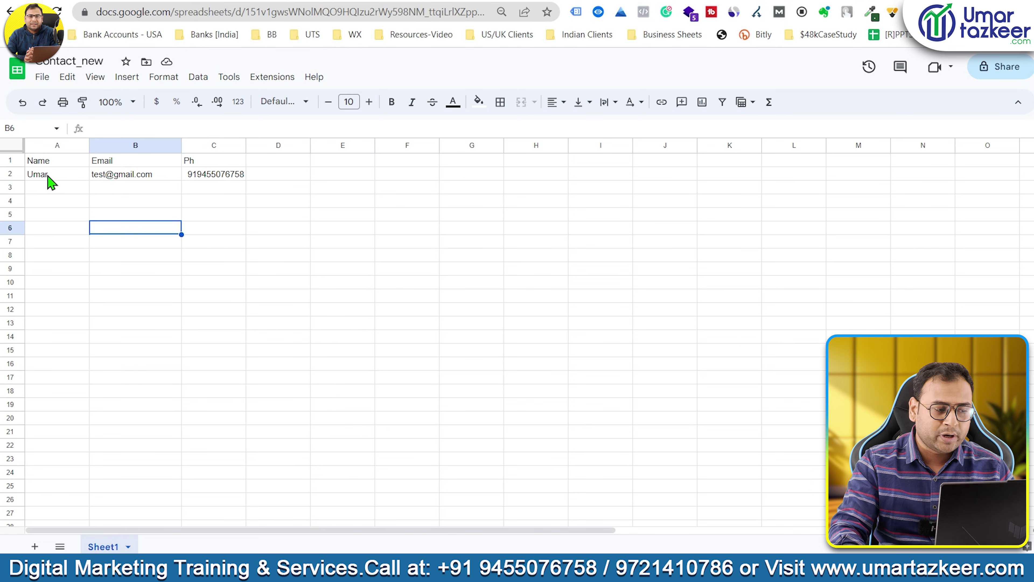
left_click_drag(45, 182, 223, 180)
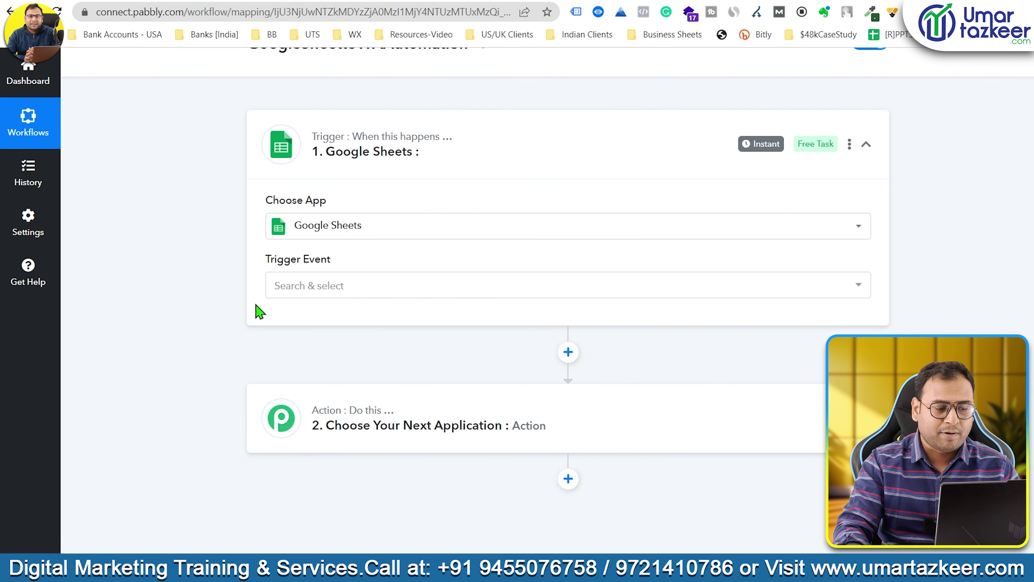
left_click(342, 284)
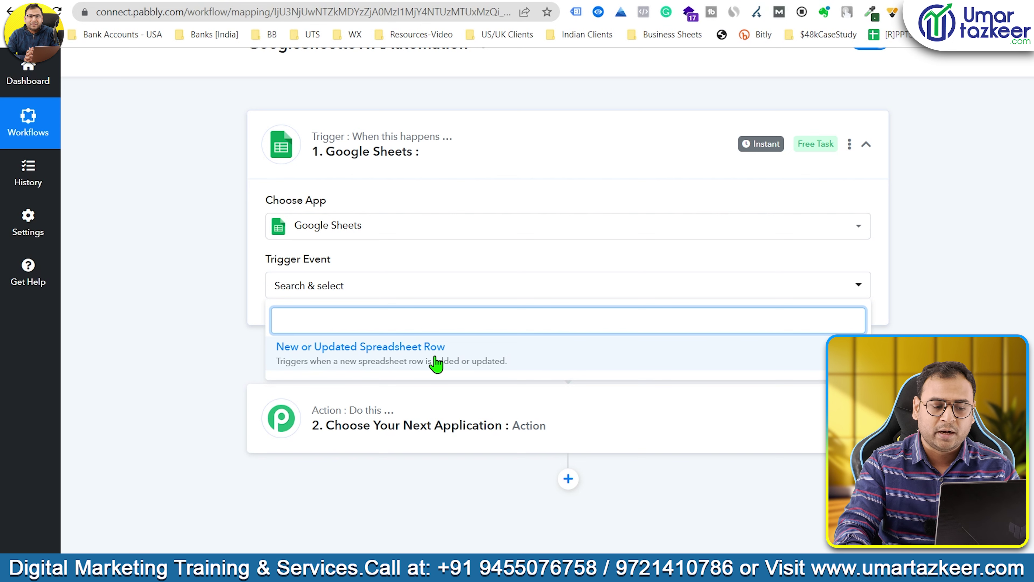
Set the trigger event to New or Updated Spreadsheet Row and copy its webhook URL
left_click(407, 363)
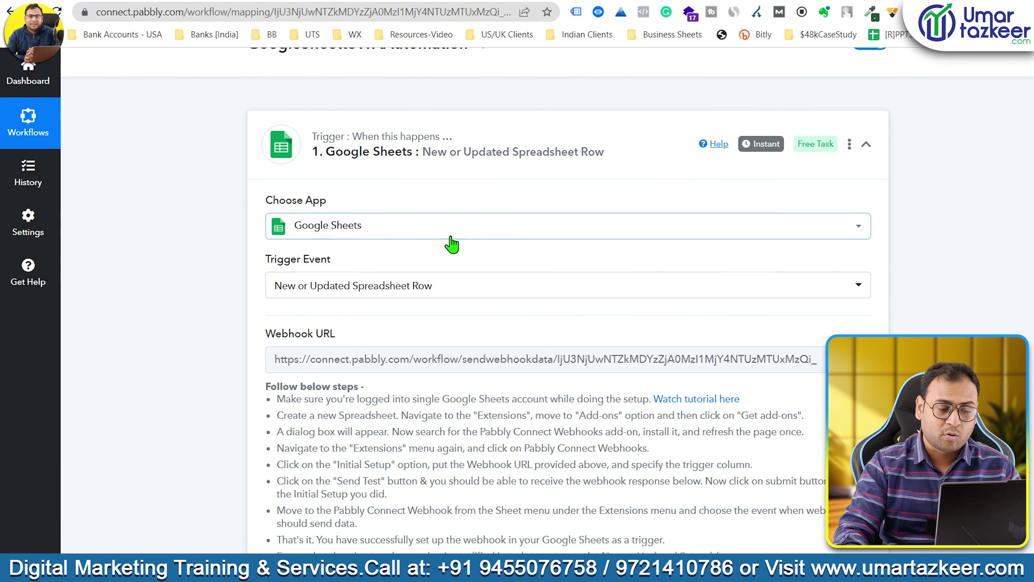
scroll(552, 381, "down", 3)
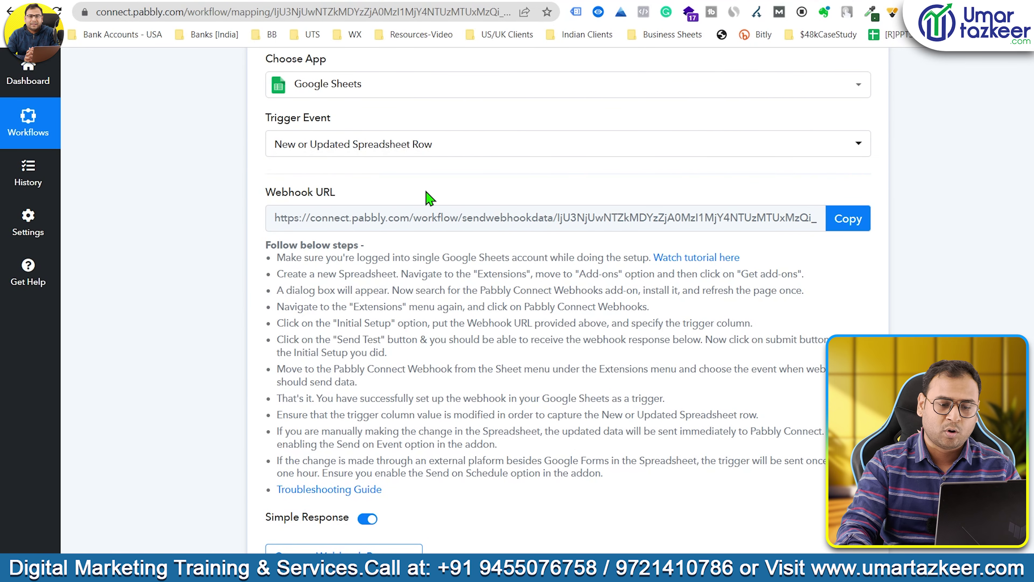
left_click(837, 226)
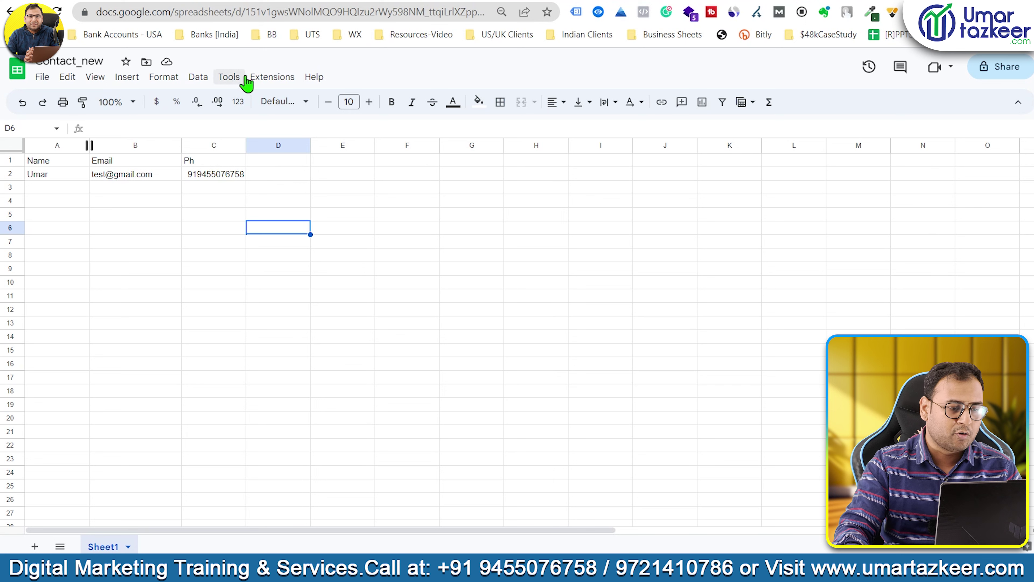
left_click(269, 76)
mouse_move(307, 99)
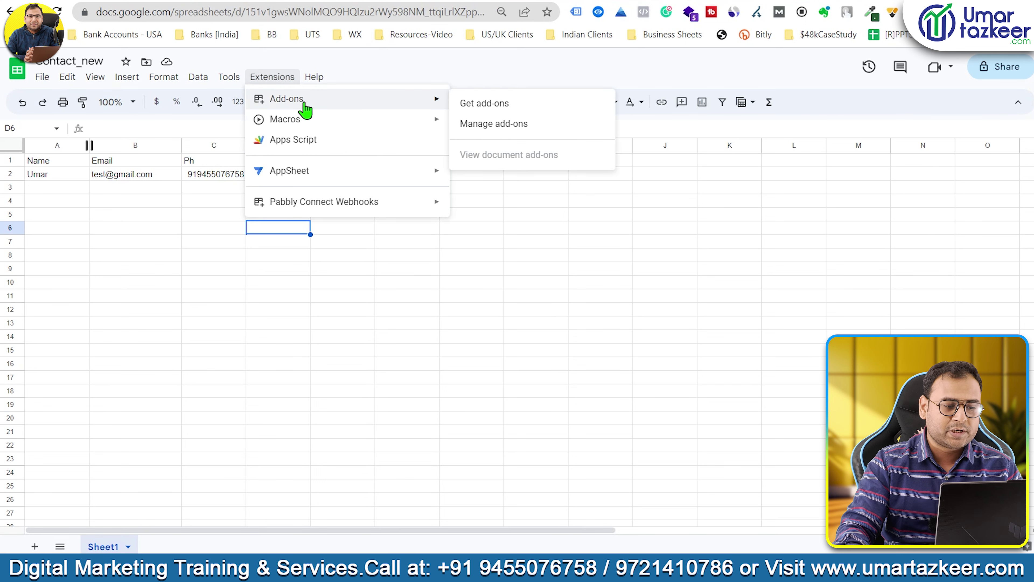
Search the Google Workspace Marketplace add-ons for 'Pabbly connect'
left_click(529, 104)
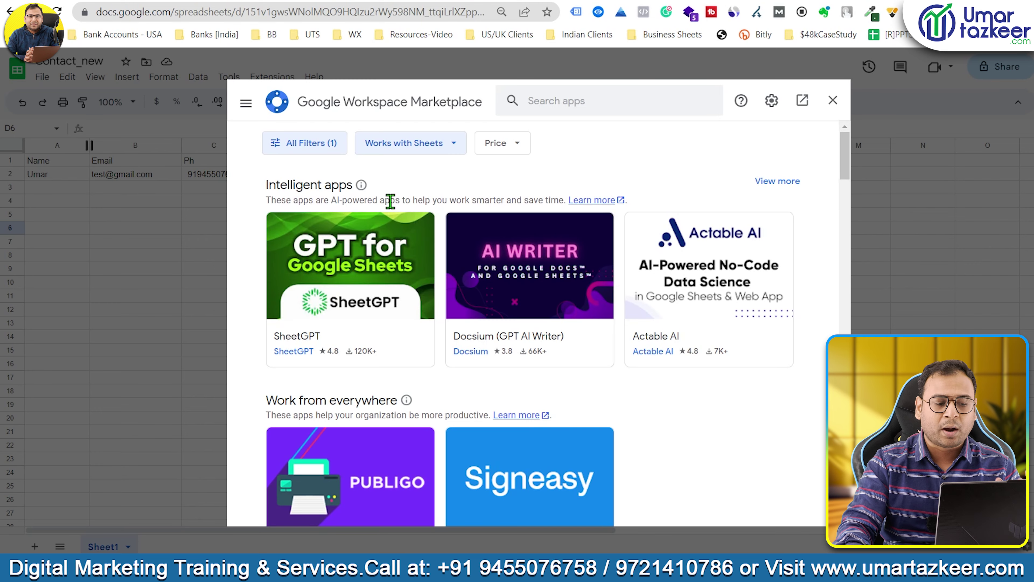
left_click(664, 104)
type("Pabbl")
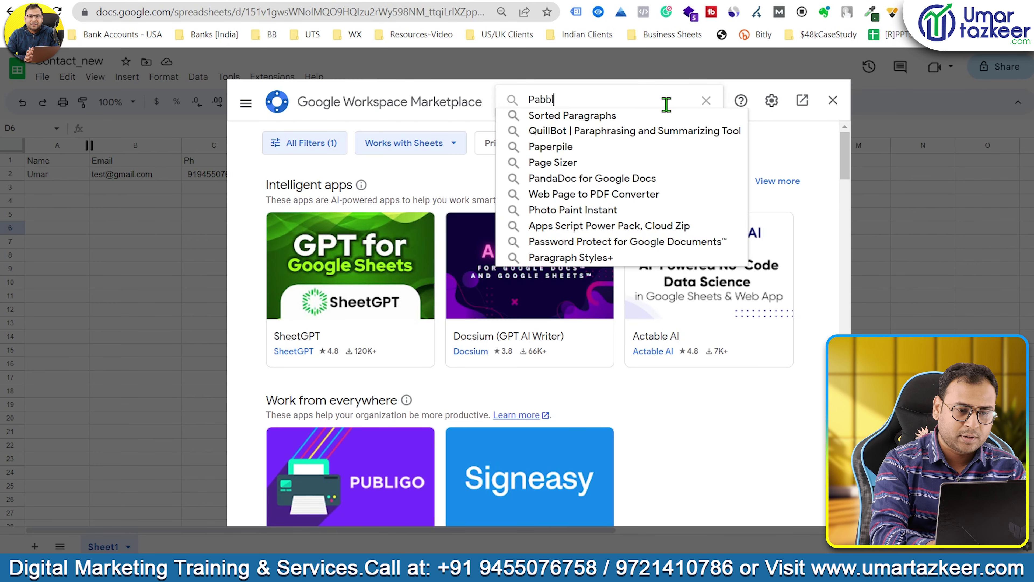
type("y c")
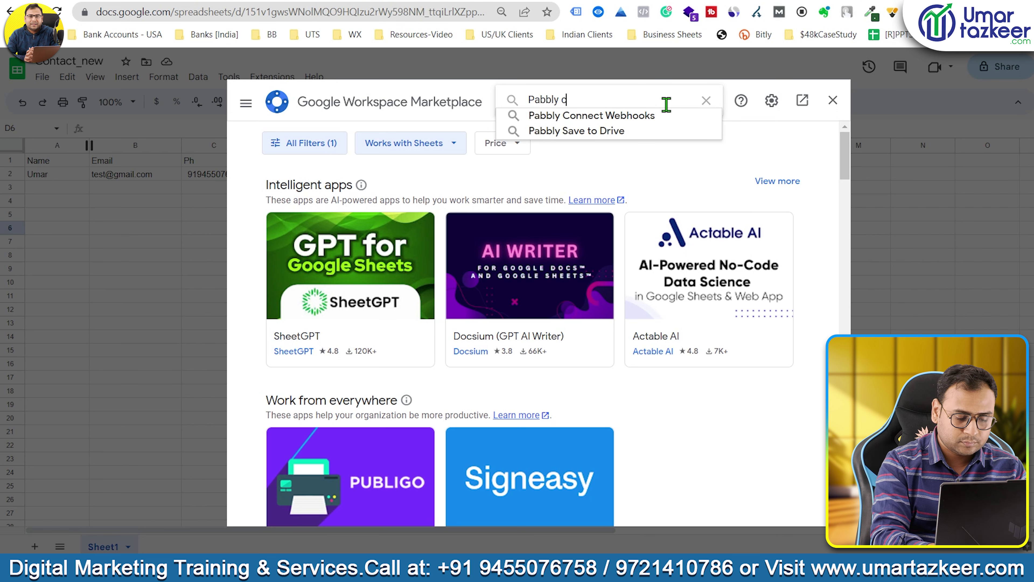
type("onnect")
key("Return")
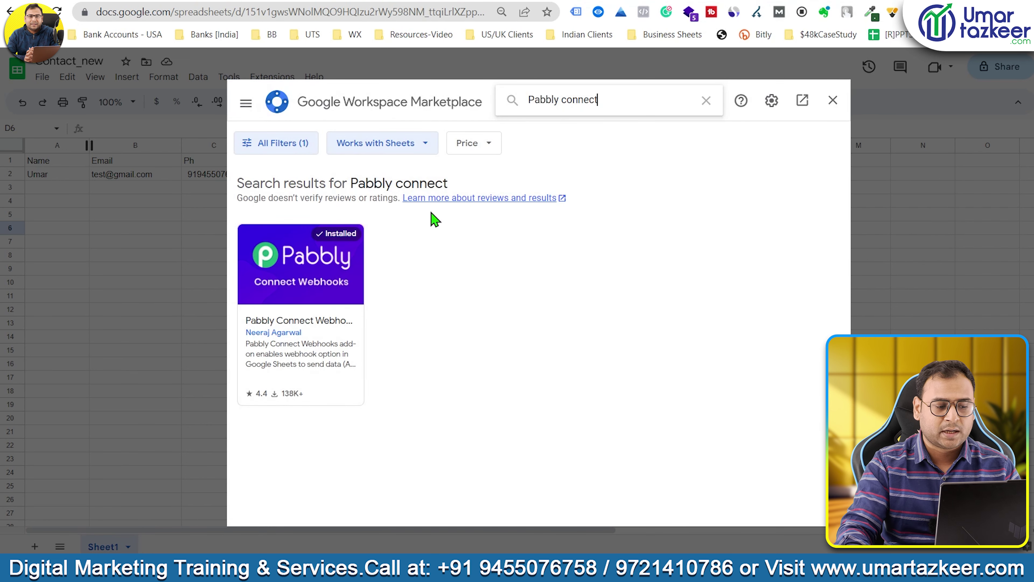
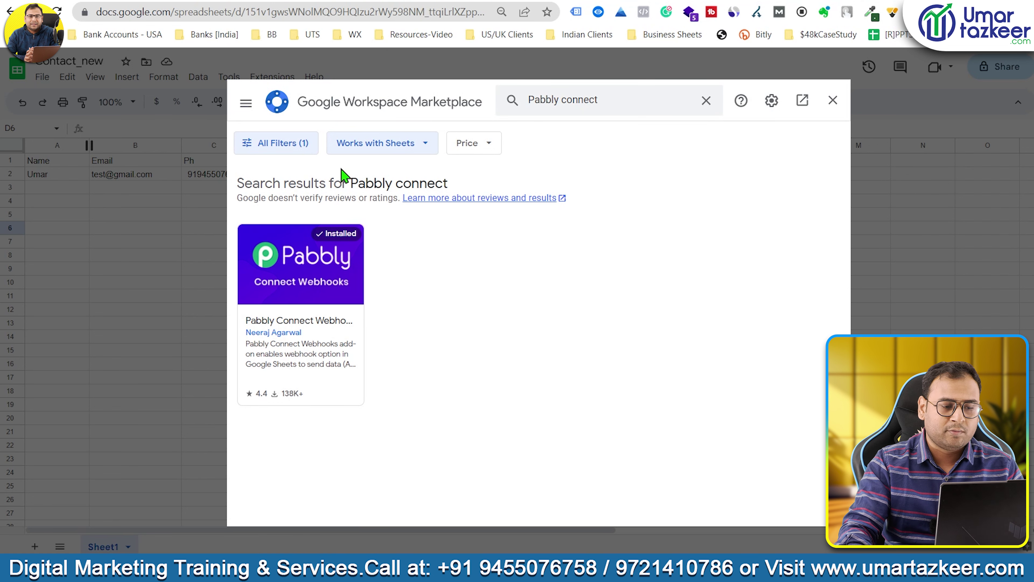
Close the add-on Marketplace and show the Pabbly Connect Webhooks submenu under Extensions
left_click(832, 100)
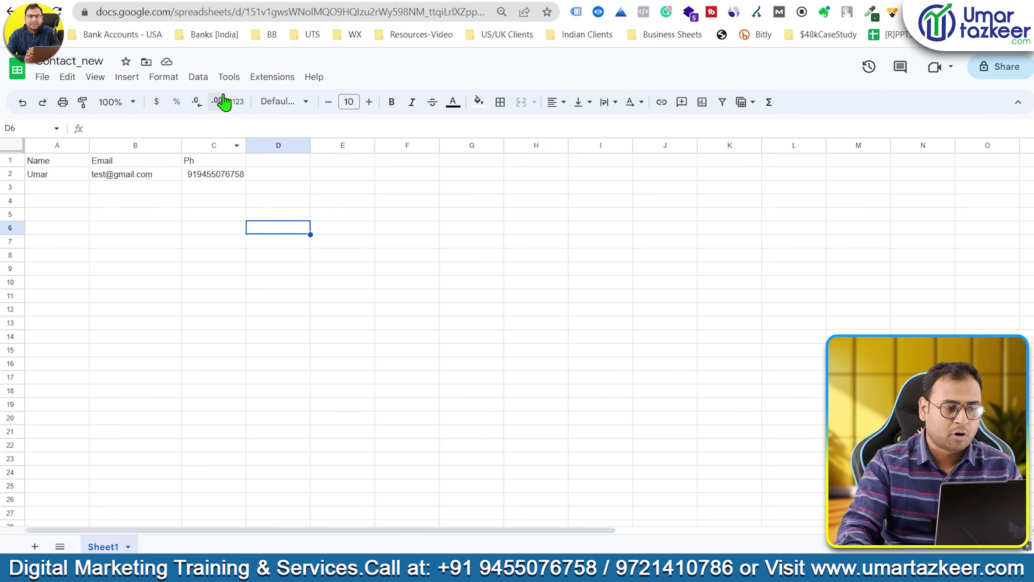
left_click(273, 78)
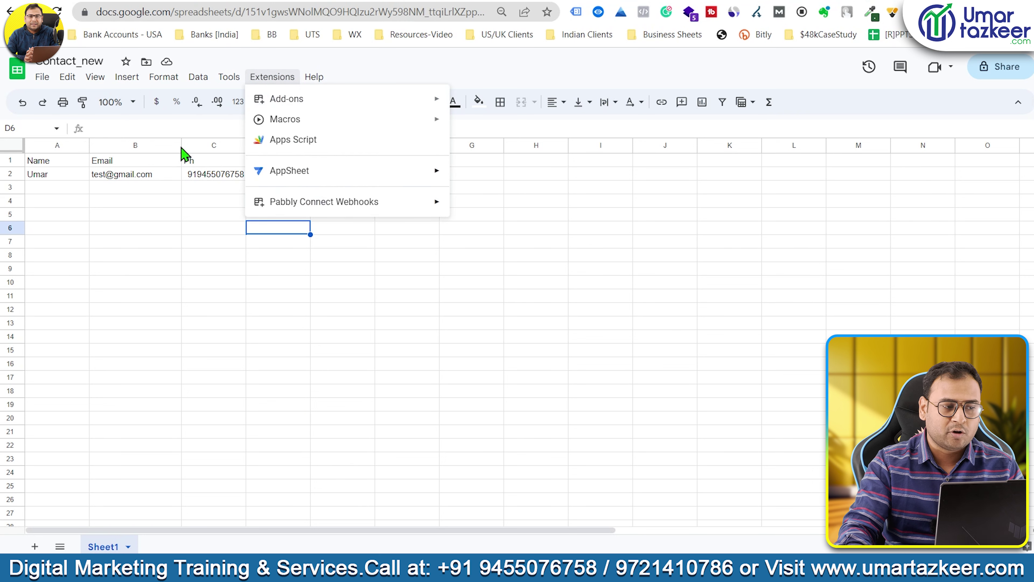
left_click(279, 83)
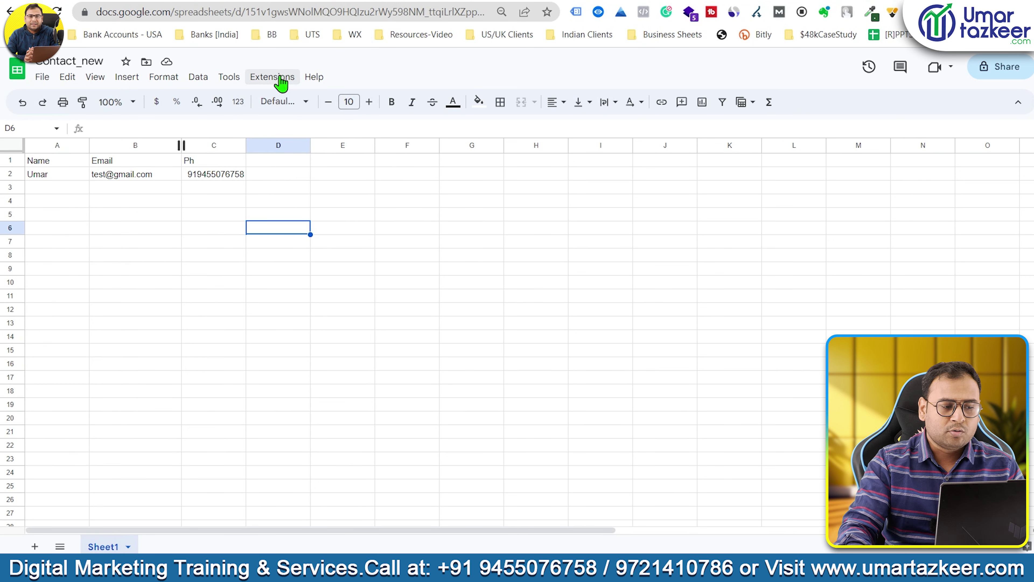
left_click(263, 82)
mouse_move(323, 201)
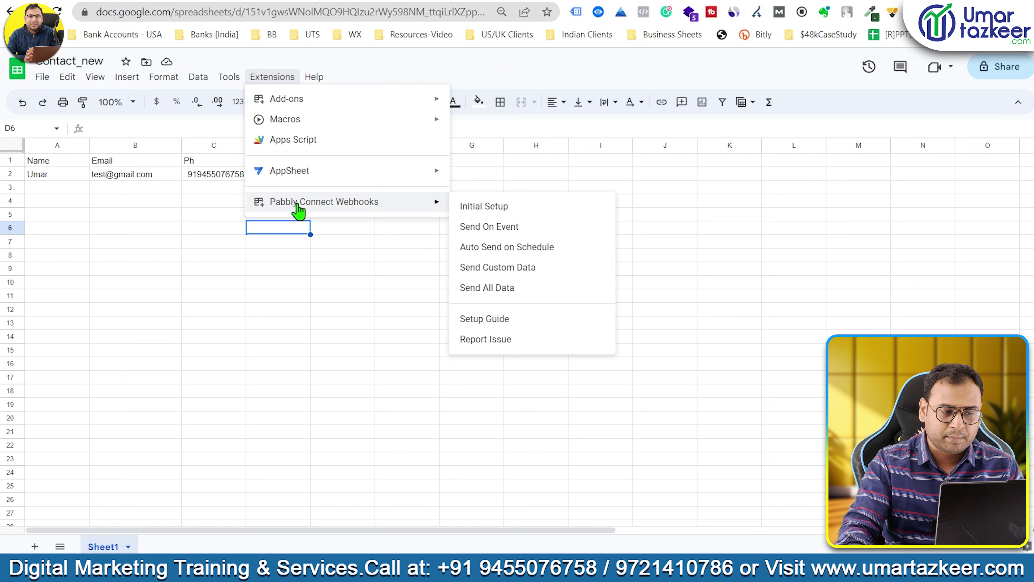
Start the webhook add-on's Initial Setup and copy the Pabbly Connect webhook URL
left_click(520, 215)
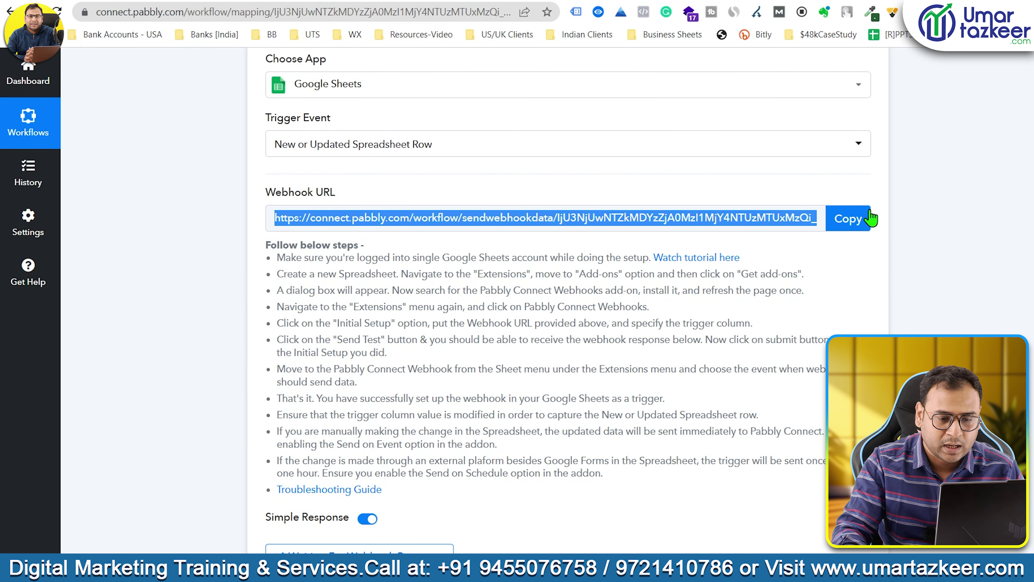
left_click(862, 219)
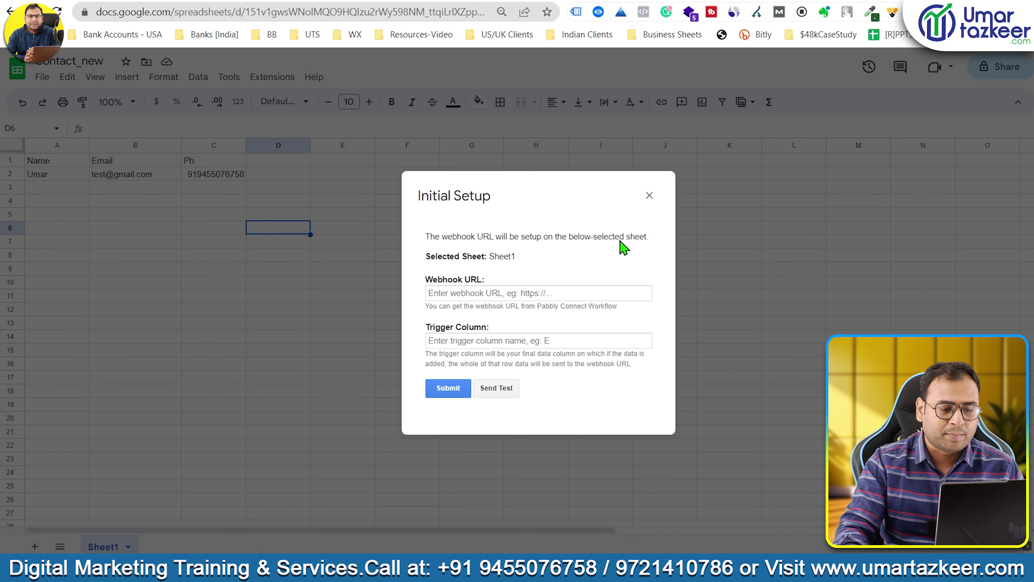
Paste the webhook URL, set trigger column C for Sheet1, submit, and send test data
left_click(476, 293)
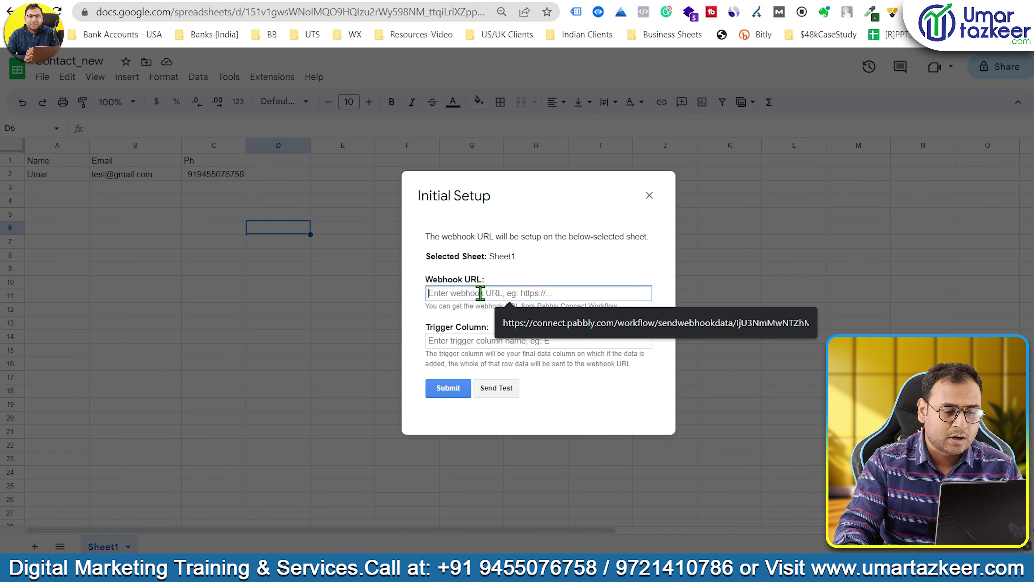
left_click(545, 327)
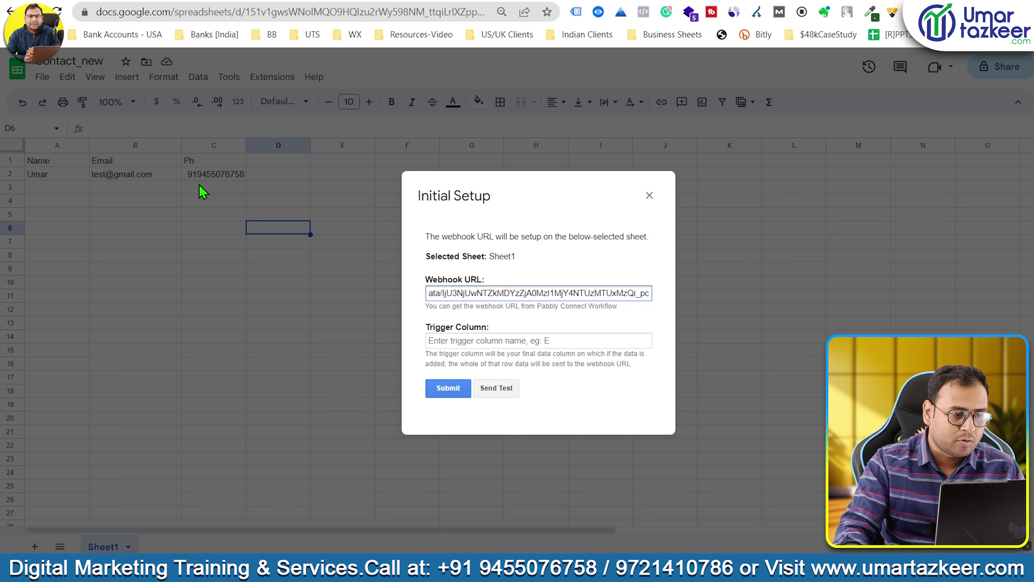
left_click(469, 340)
type("C")
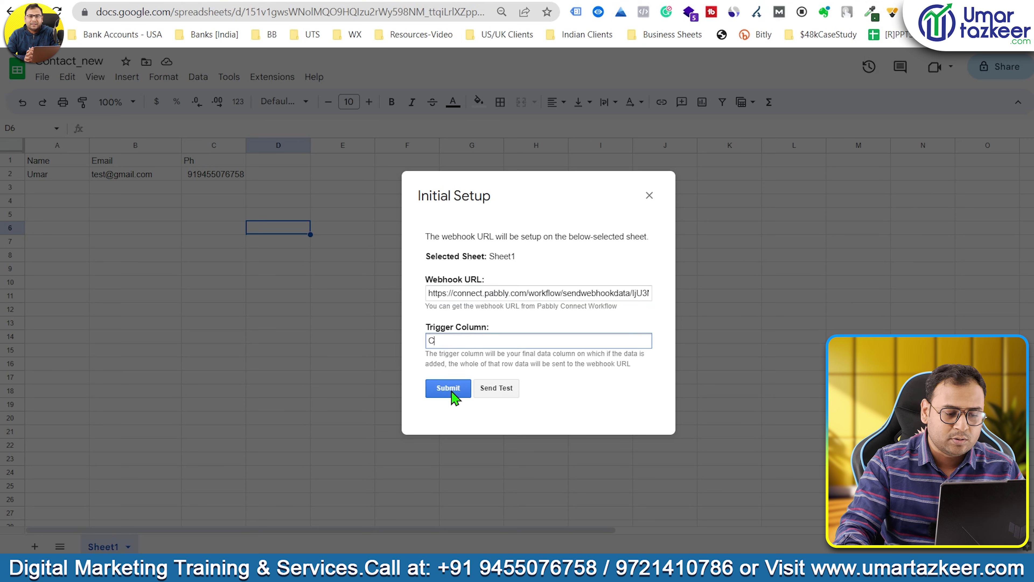
left_click(454, 397)
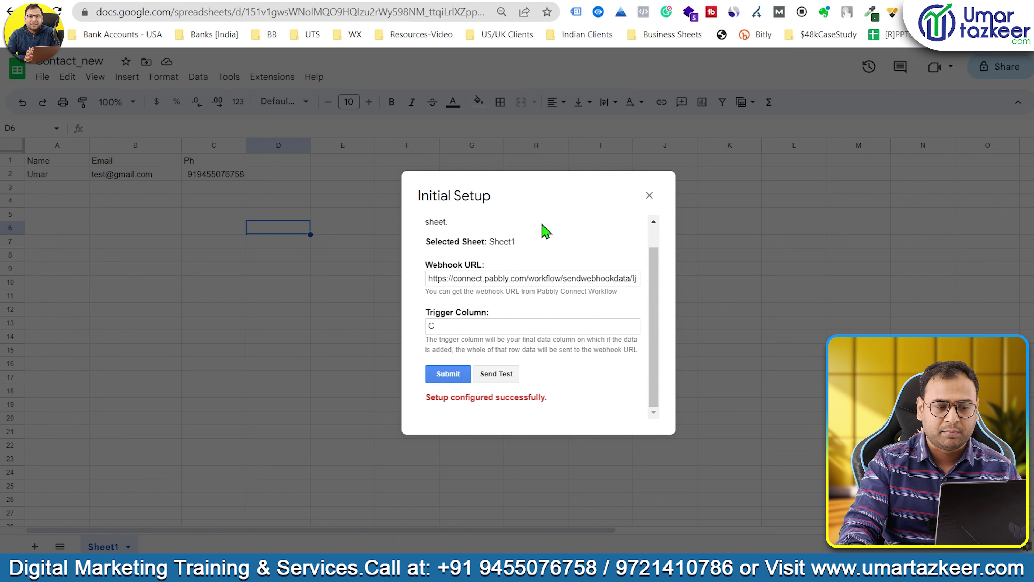
left_click(508, 376)
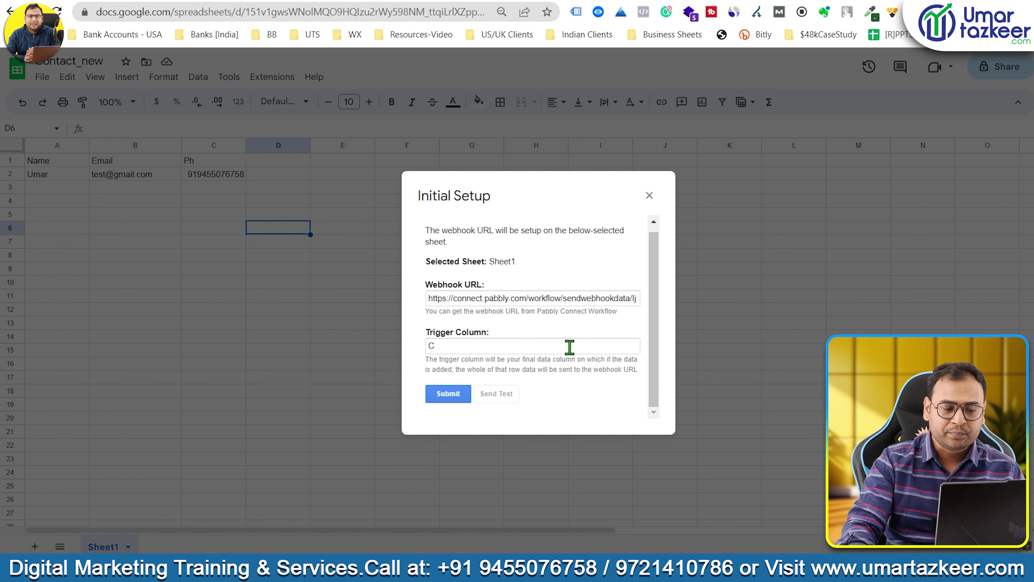
Check the received test row (RowIndex 2, Ph, Name, Email) in Pabbly, then return to Sheets
scroll(535, 342, "down", 9)
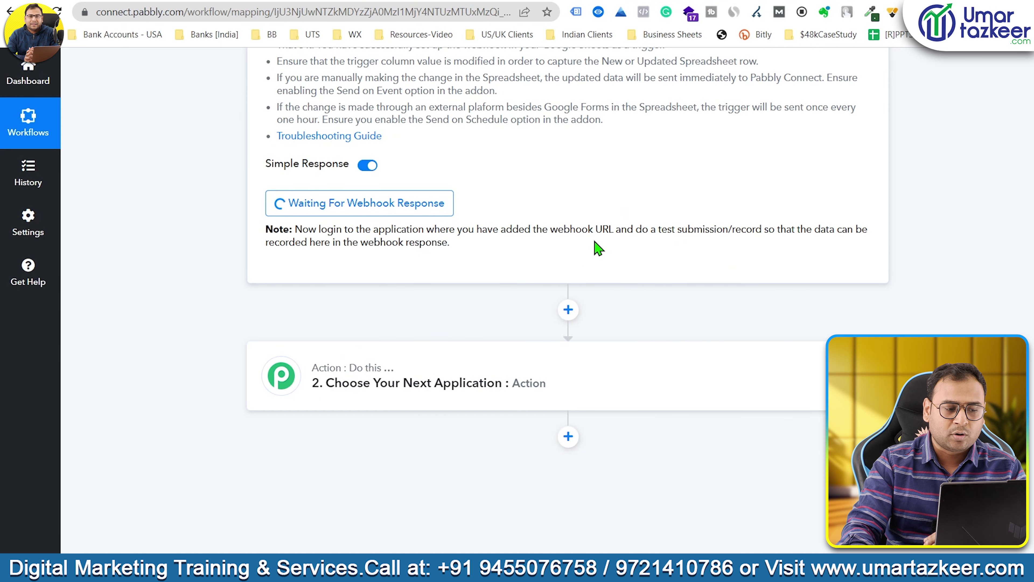
scroll(596, 244, "up", 3)
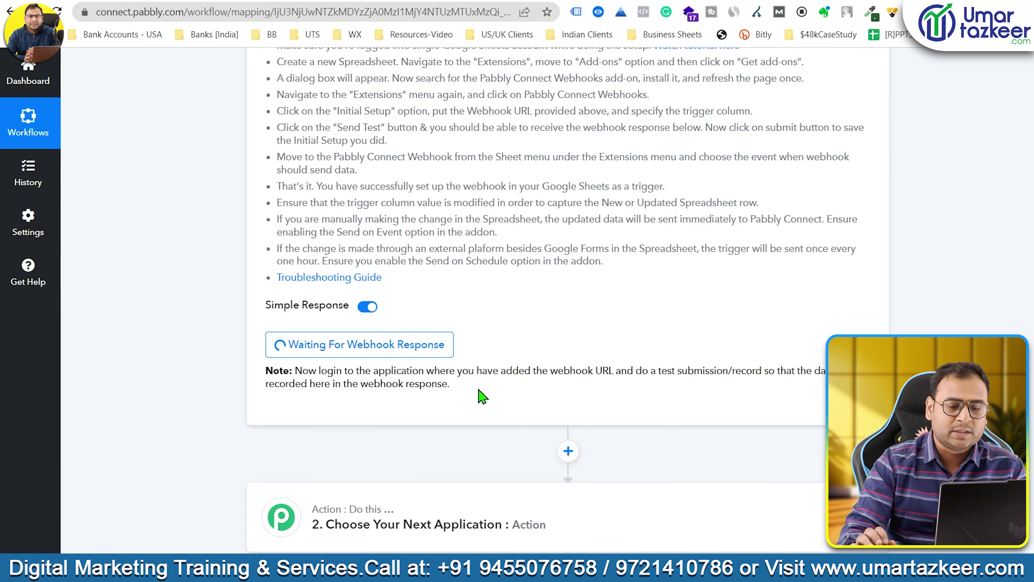
scroll(478, 397, "down", 5)
scroll(640, 236, "down", 2)
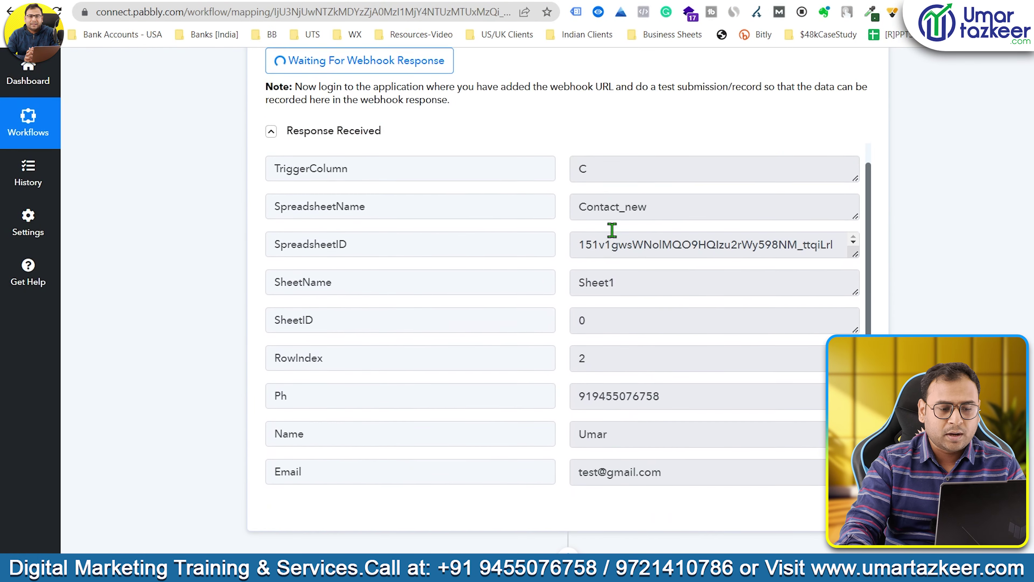
scroll(776, 308, "down", 2)
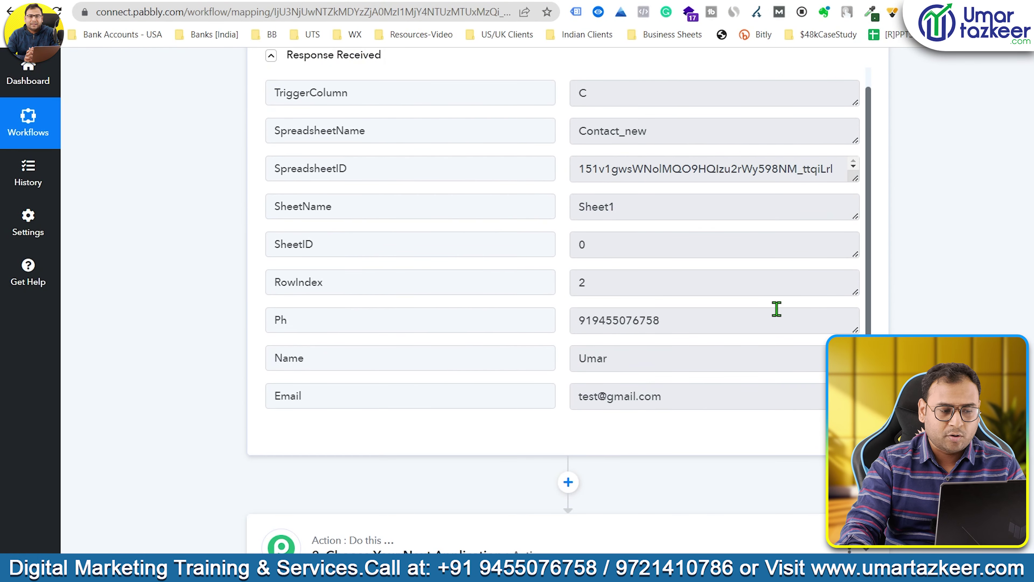
double_click(339, 281)
double_click(647, 281)
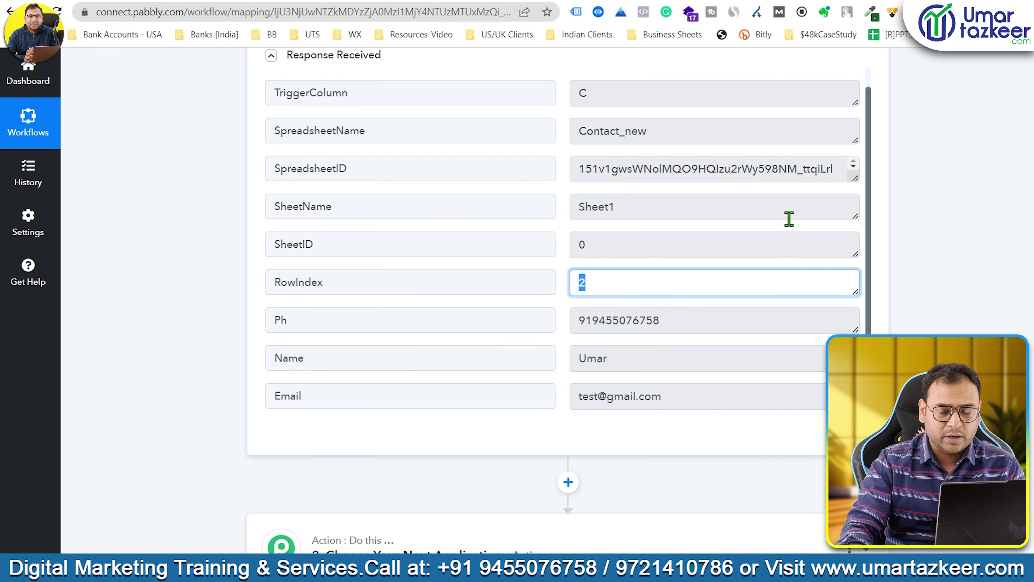
key("ctrl+Tab")
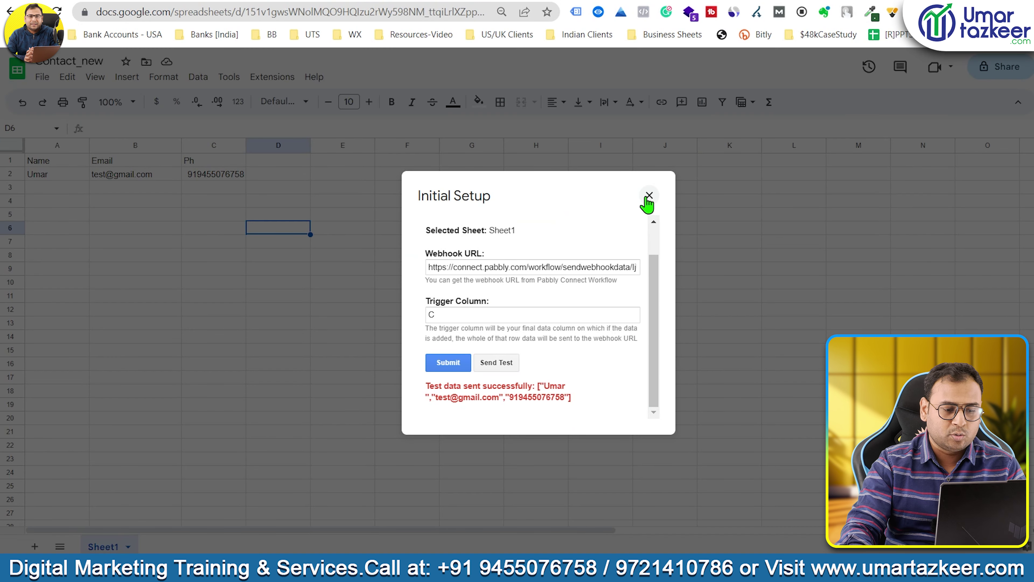
Close the Initial Setup dialog and review row 2's name, email and phone in A2–C2
left_click(649, 195)
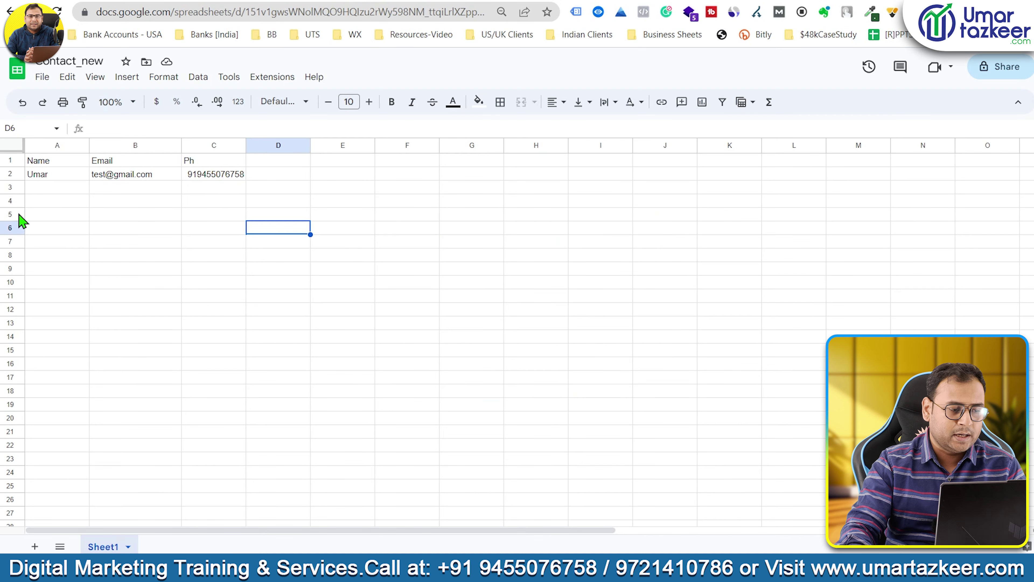
left_click(37, 180)
left_click(124, 179)
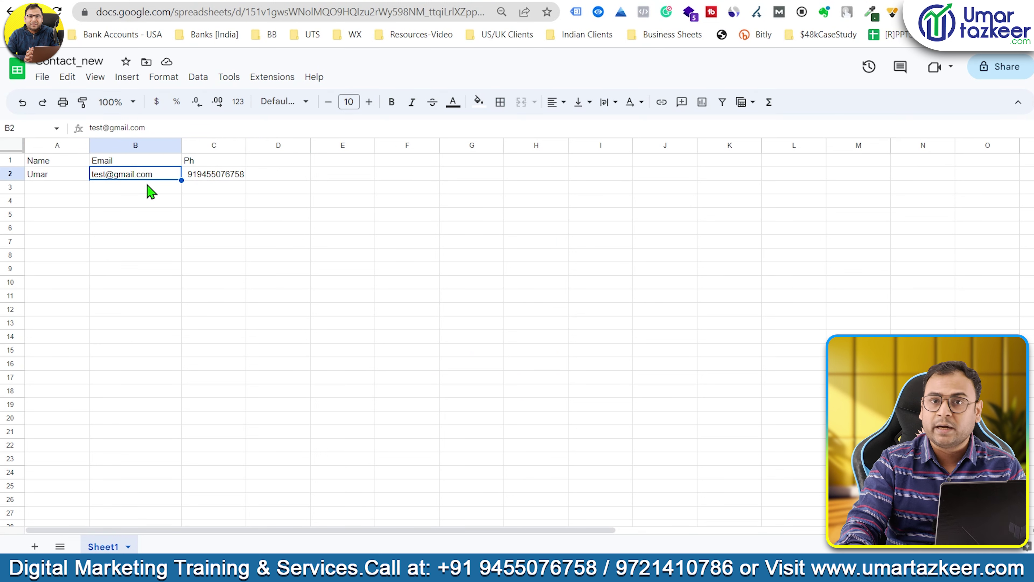
left_click(223, 179)
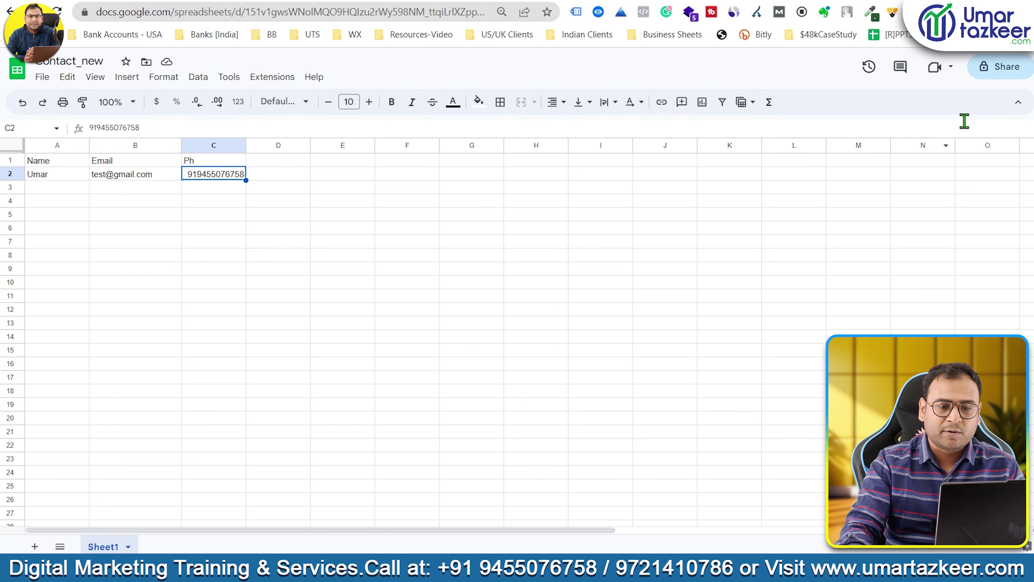
Set the action step's app to WhatsApp by AiSensy with the Send Template Message event
scroll(768, 365, "down", 3)
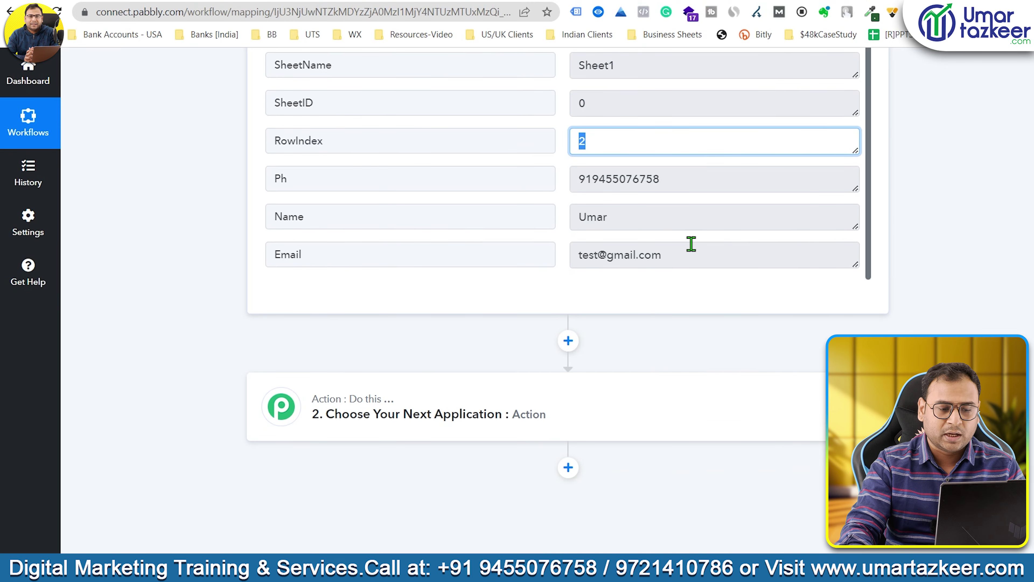
key("Tab")
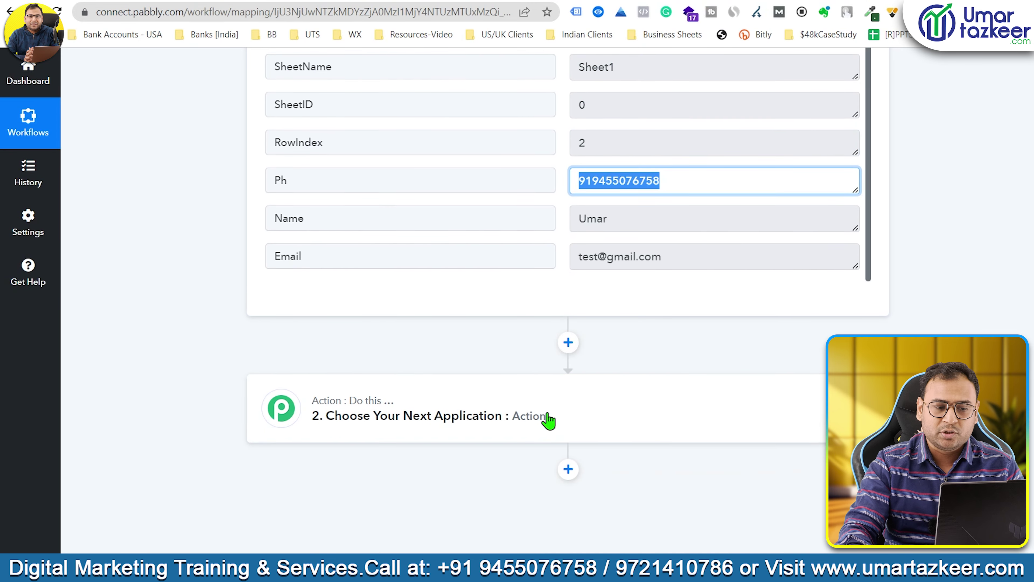
scroll(572, 61, "up", 5)
scroll(628, 48, "down", 5)
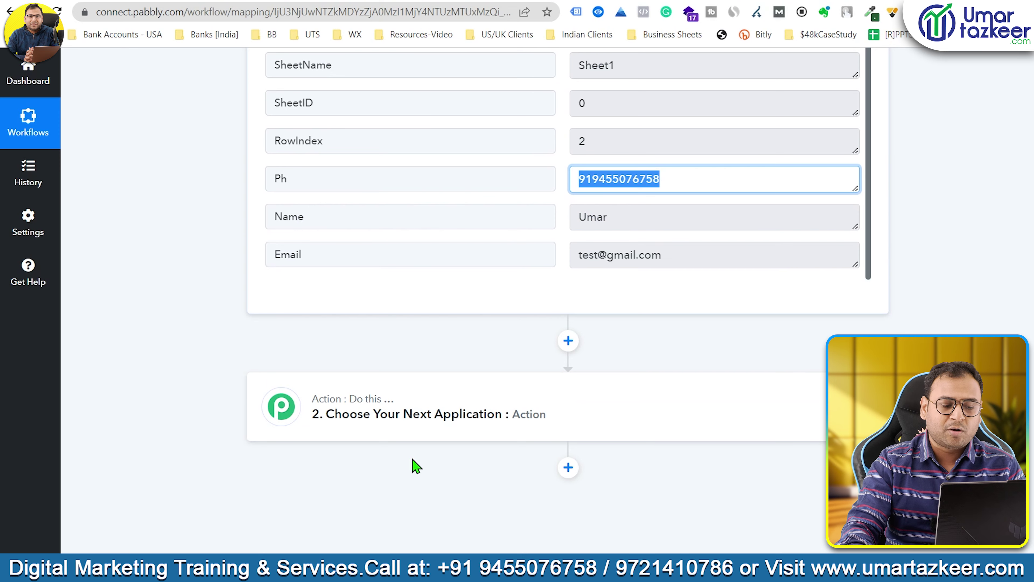
left_click(416, 424)
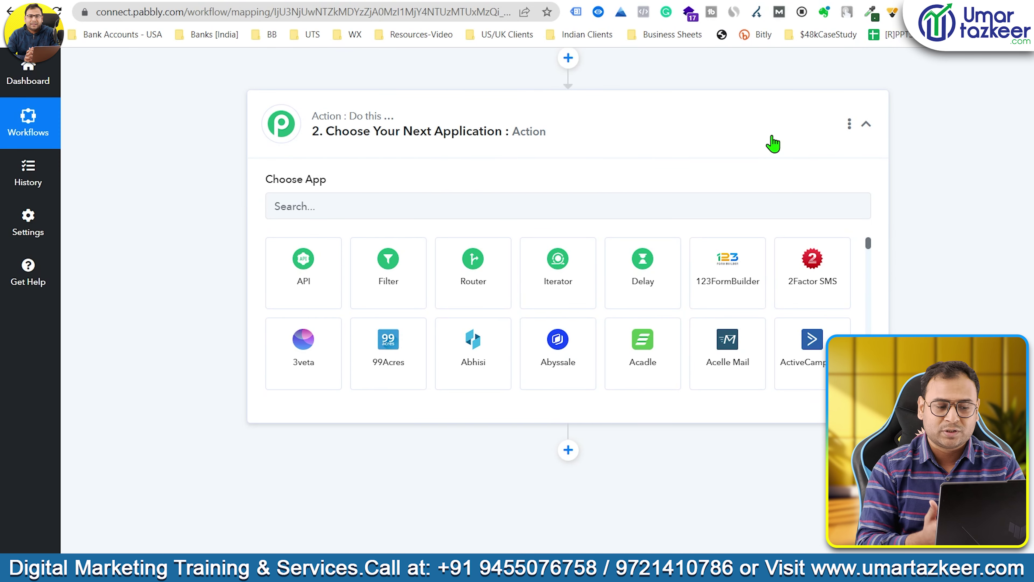
left_click(593, 210)
type("Aisen")
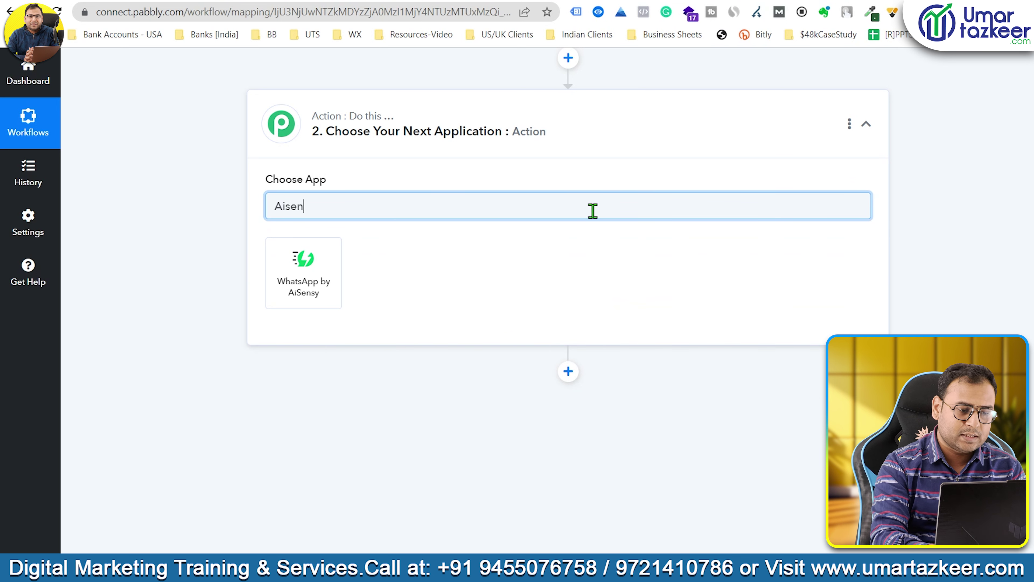
type("s")
left_click(286, 298)
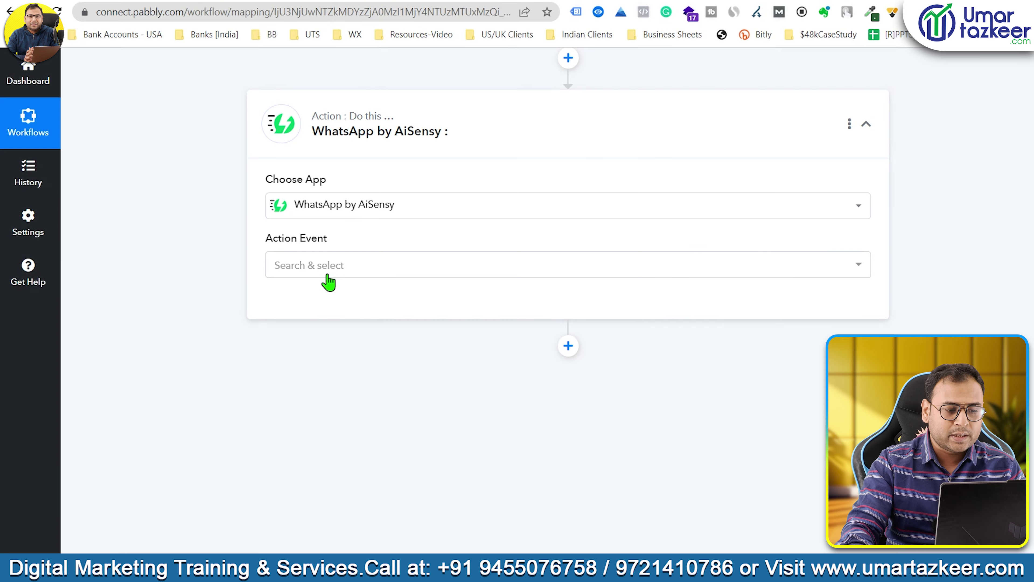
left_click(365, 271)
left_click(347, 329)
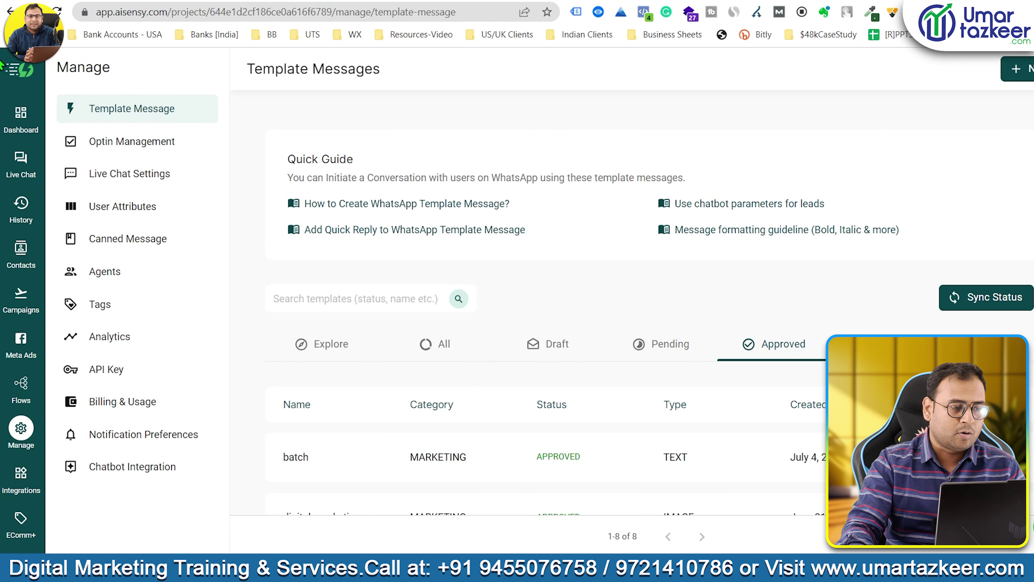
Open the AiSensy dashboard, then start connecting the AiSensy account in Pabbly Connect
left_click(29, 75)
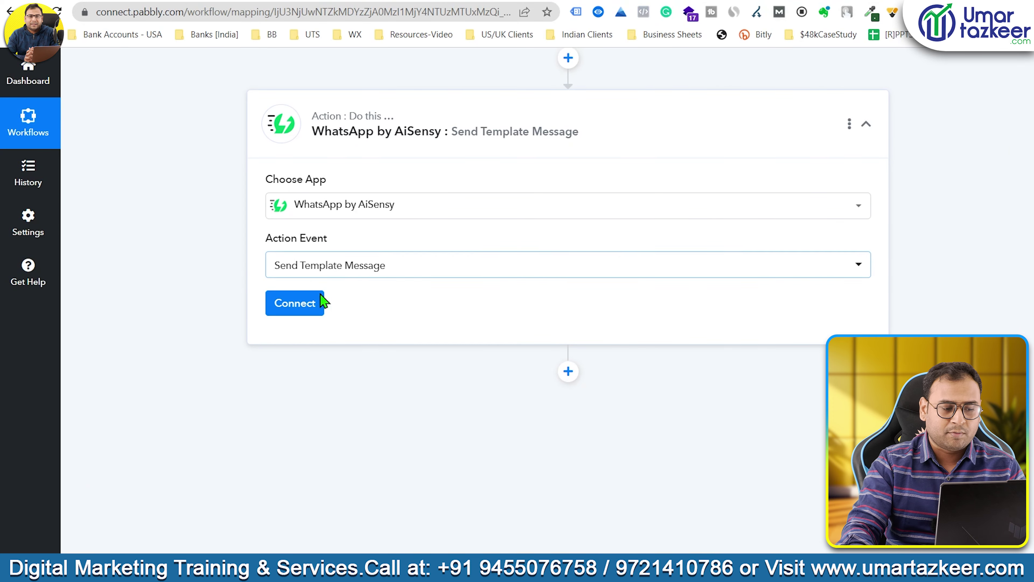
left_click(322, 302)
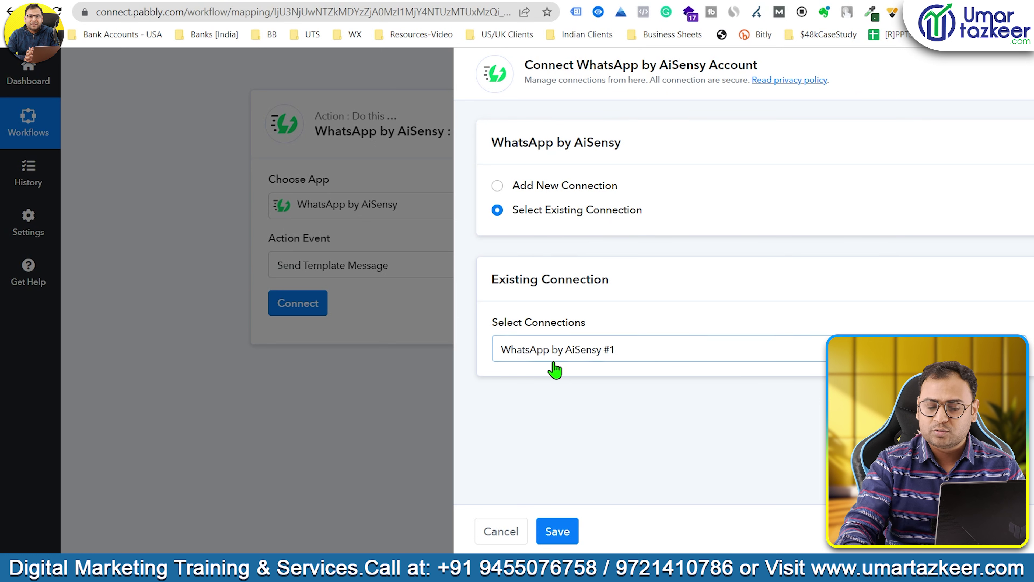
Switch to Add New Connection and review the API Key field and its help note
left_click(532, 188)
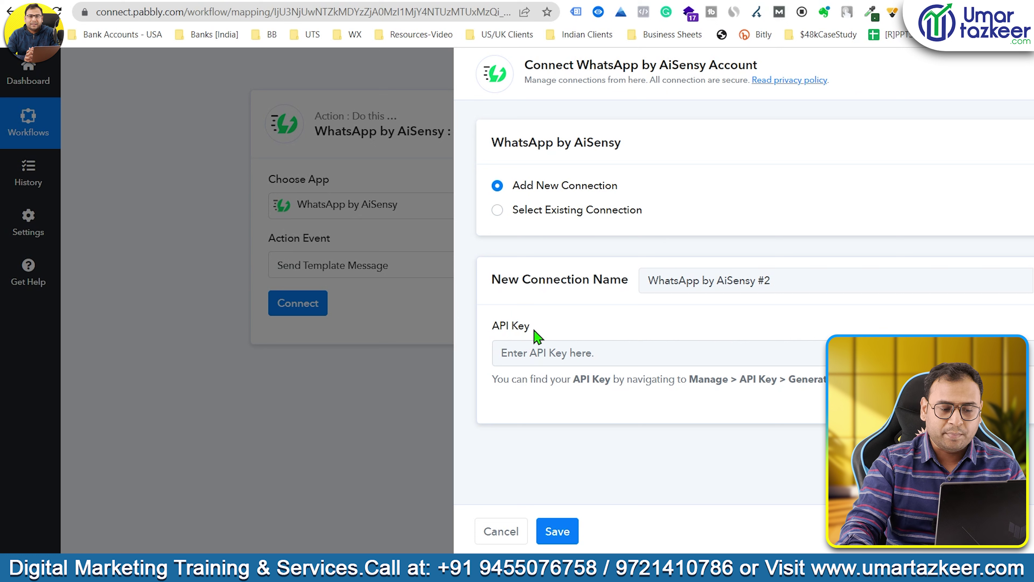
left_click_drag(534, 328, 490, 338)
left_click(487, 325)
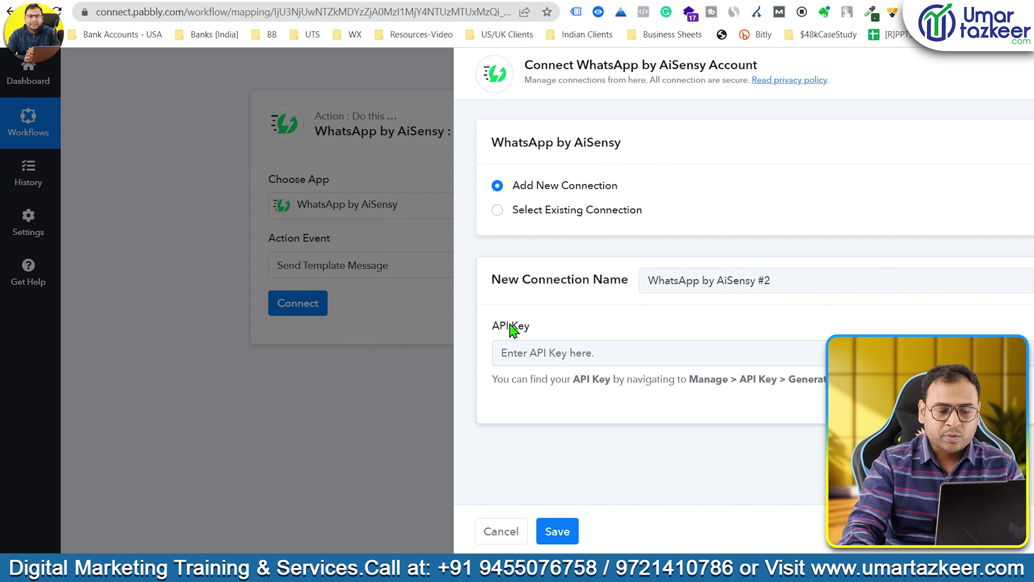
left_click_drag(610, 381, 571, 379)
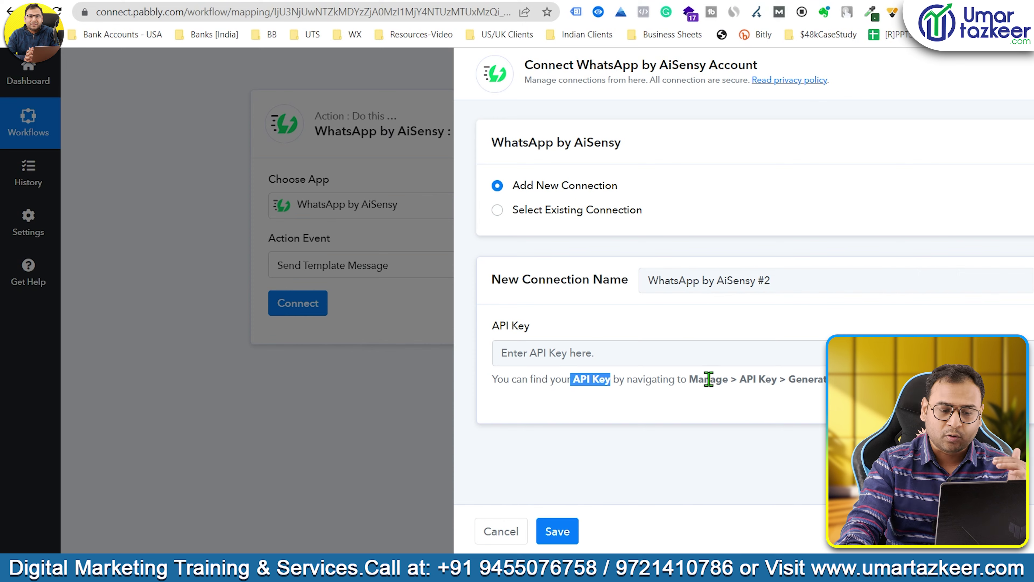
left_click_drag(689, 379, 872, 379)
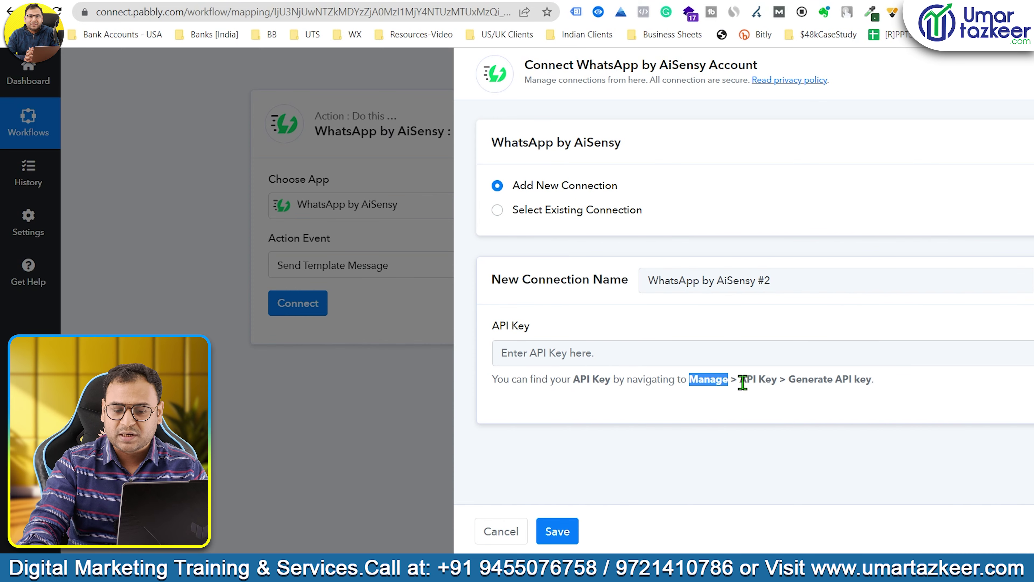
left_click(798, 383)
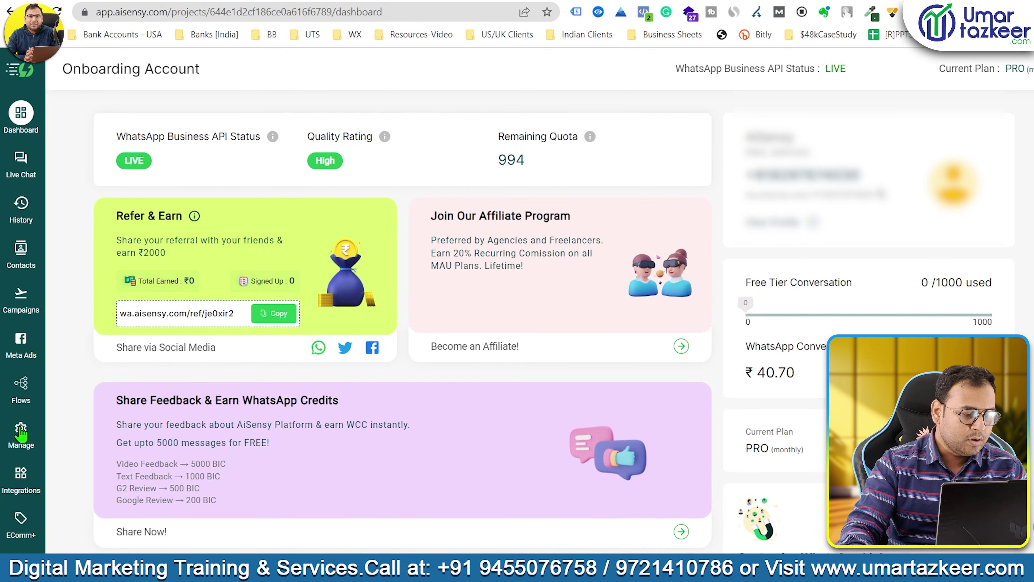
Check AiSensy's Manage > API Key page, then choose the existing WhatsApp by AiSensy #1 connection
left_click(21, 434)
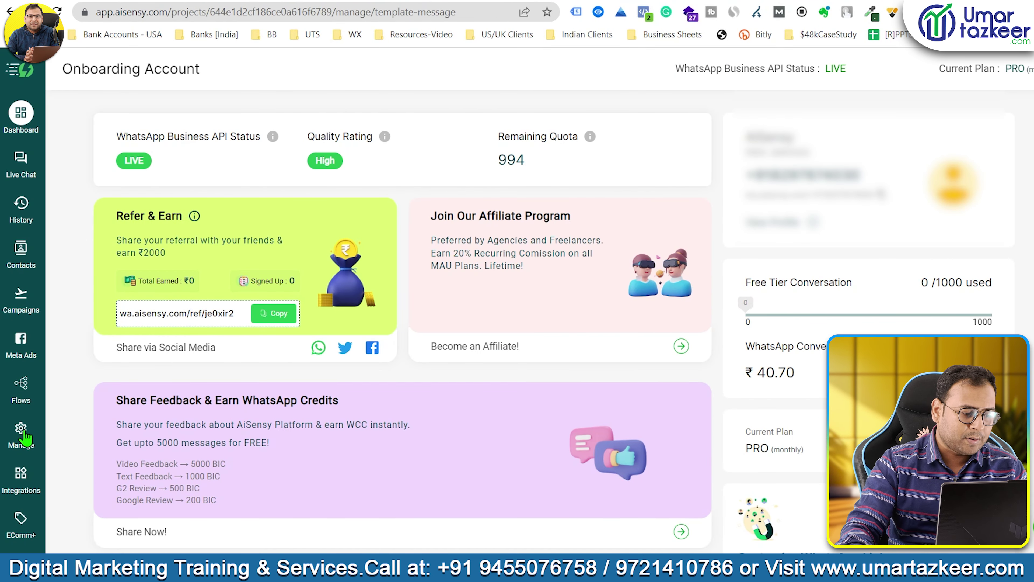
left_click(107, 382)
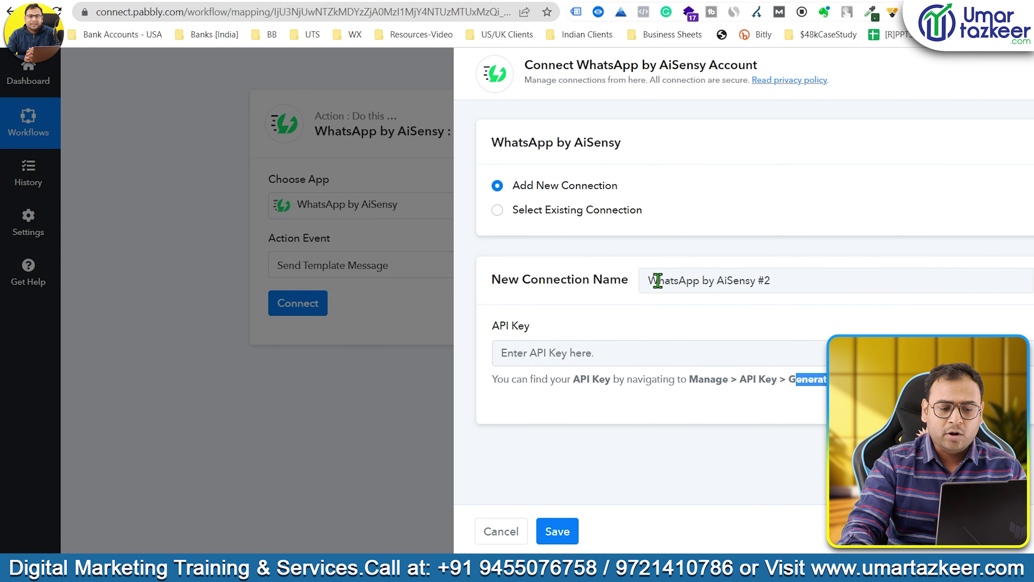
left_click(514, 212)
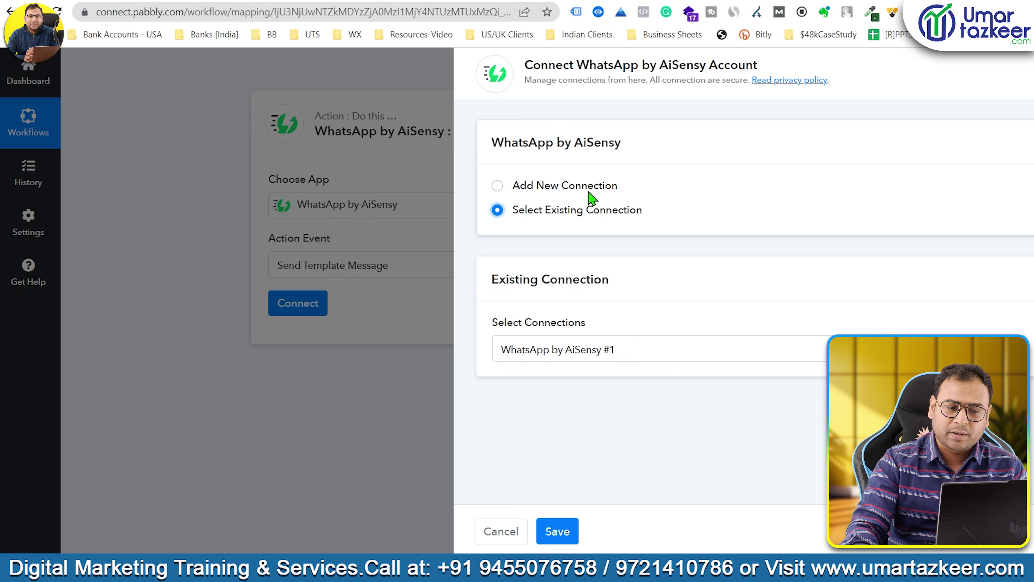
Save the AiSensy connection and highlight the required Campaign Name and Mobile Number fields
left_click(558, 531)
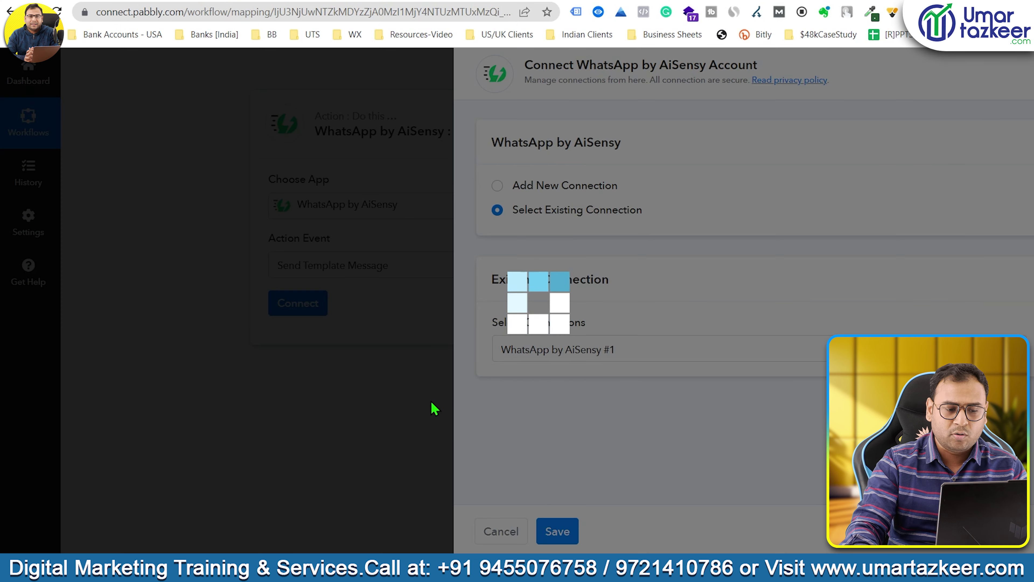
scroll(688, 255, "down", 5)
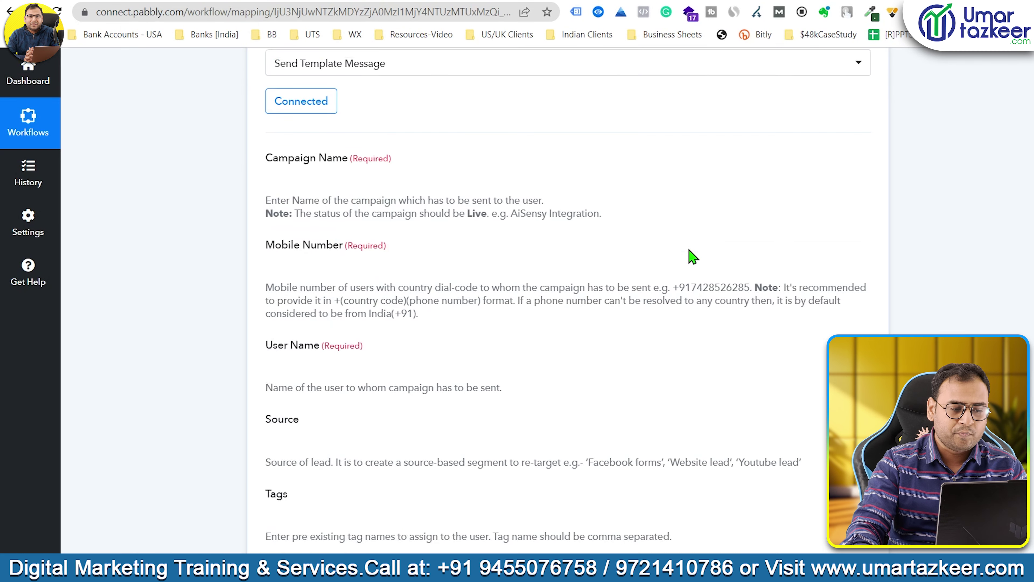
left_click_drag(264, 147, 389, 149)
left_click(431, 158)
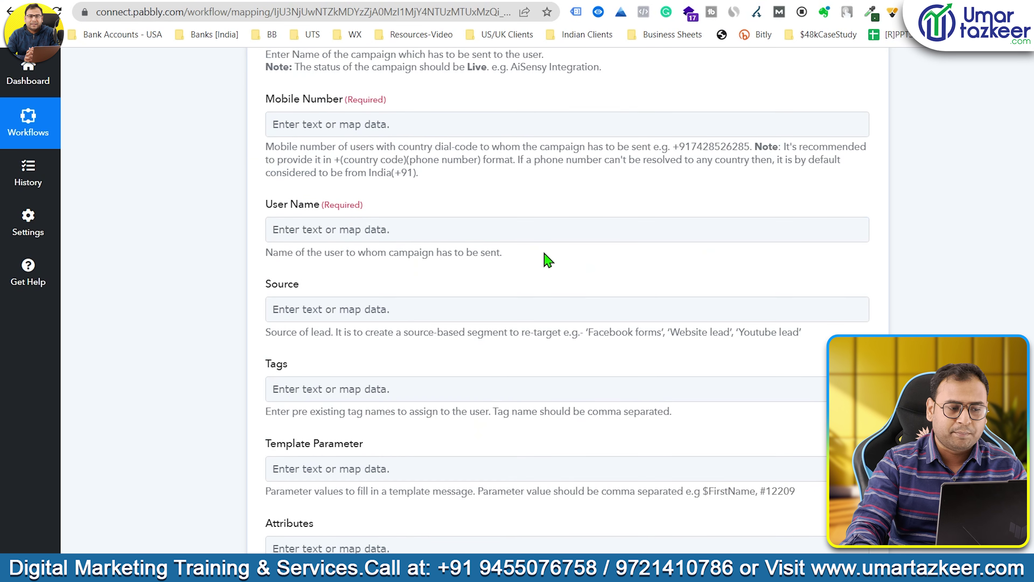
left_click_drag(269, 242, 404, 245)
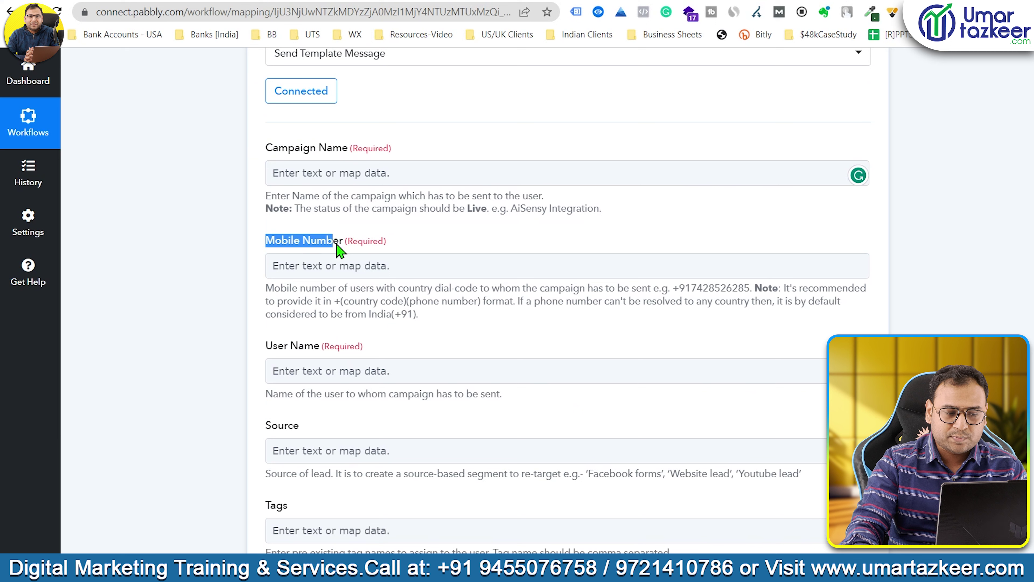
left_click(498, 236)
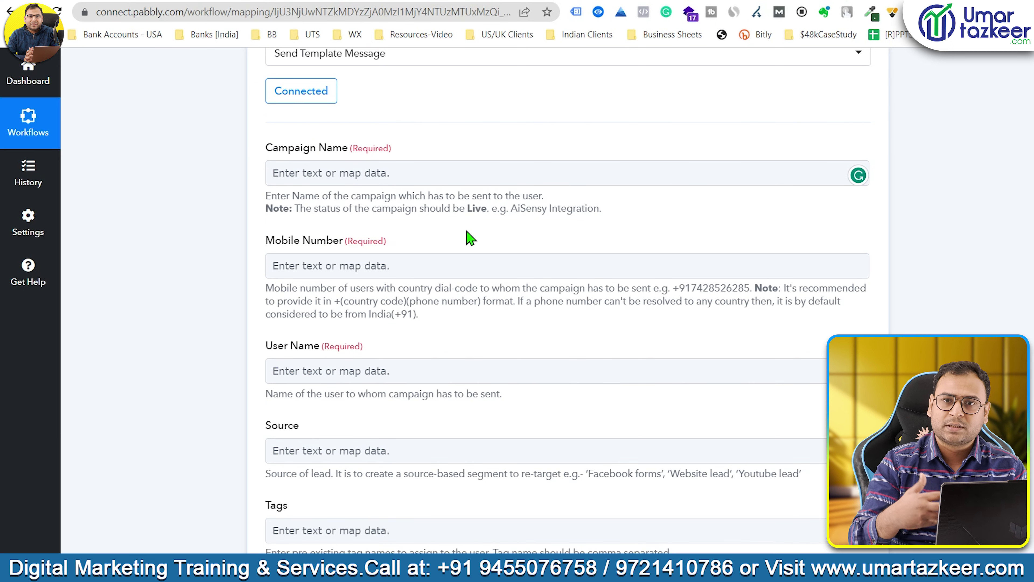
left_click_drag(269, 243, 393, 244)
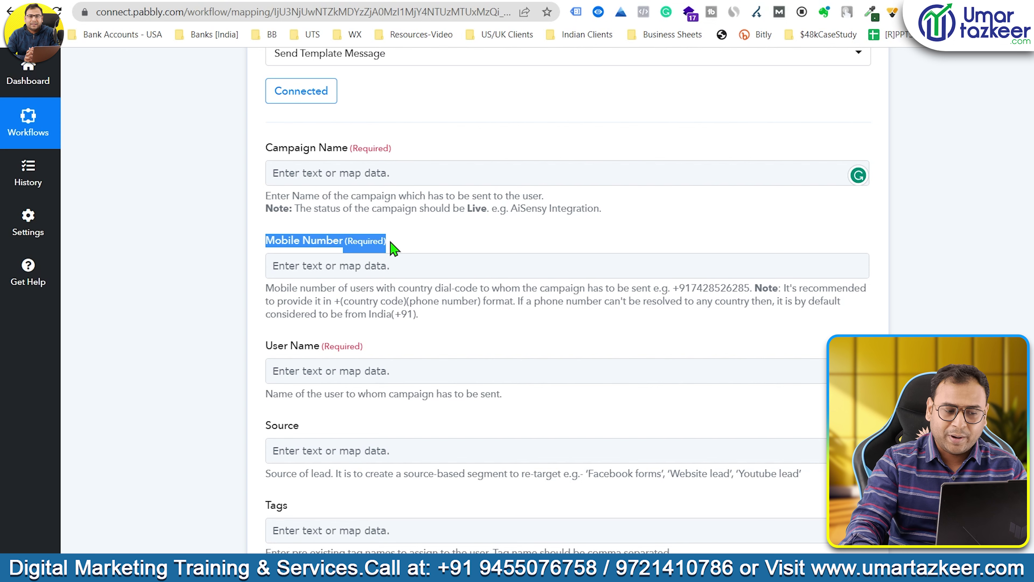
left_click(542, 240)
Scroll through User Name and the other fields to Save & Send Test Request, then back to Campaign Name
scroll(503, 342, "up", 10)
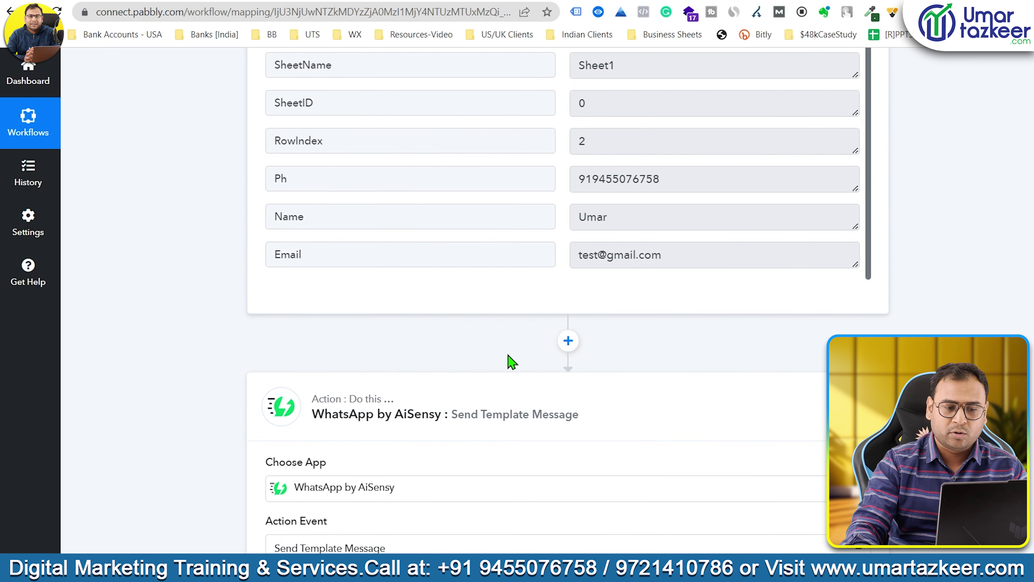
scroll(512, 361, "down", 10)
scroll(548, 288, "down", 3)
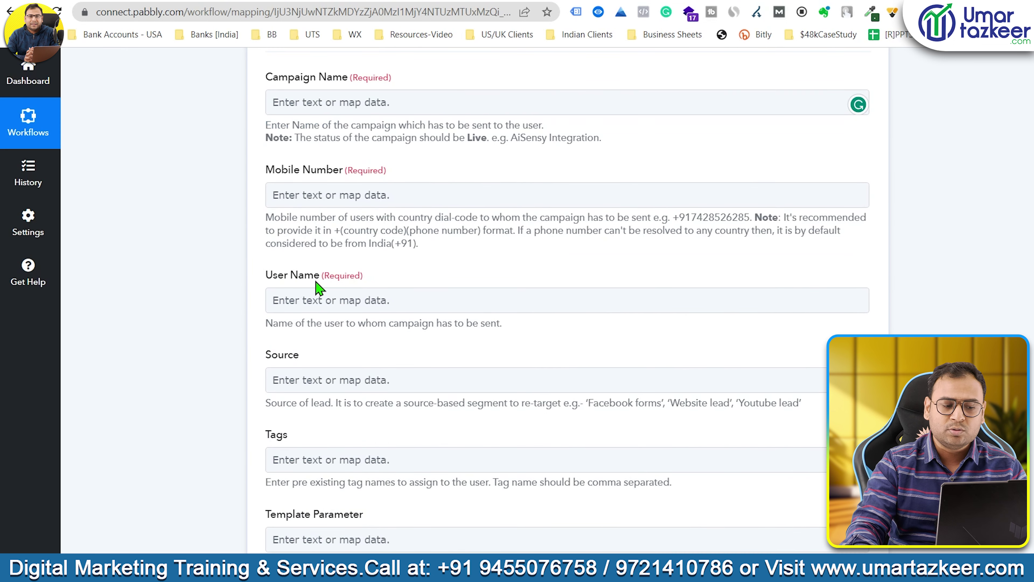
scroll(612, 263, "down", 5)
scroll(615, 261, "down", 3)
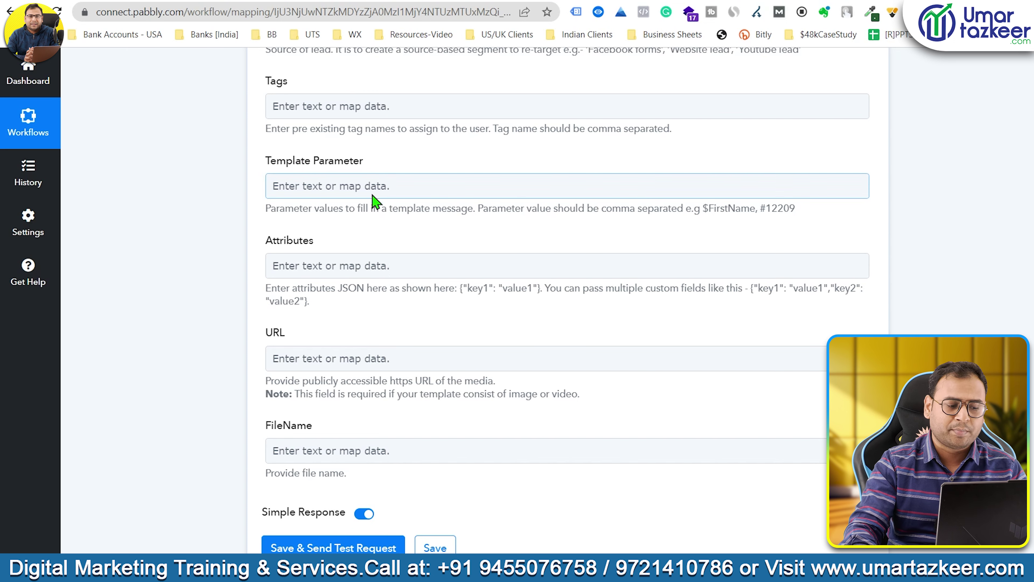
scroll(547, 318, "down", 5)
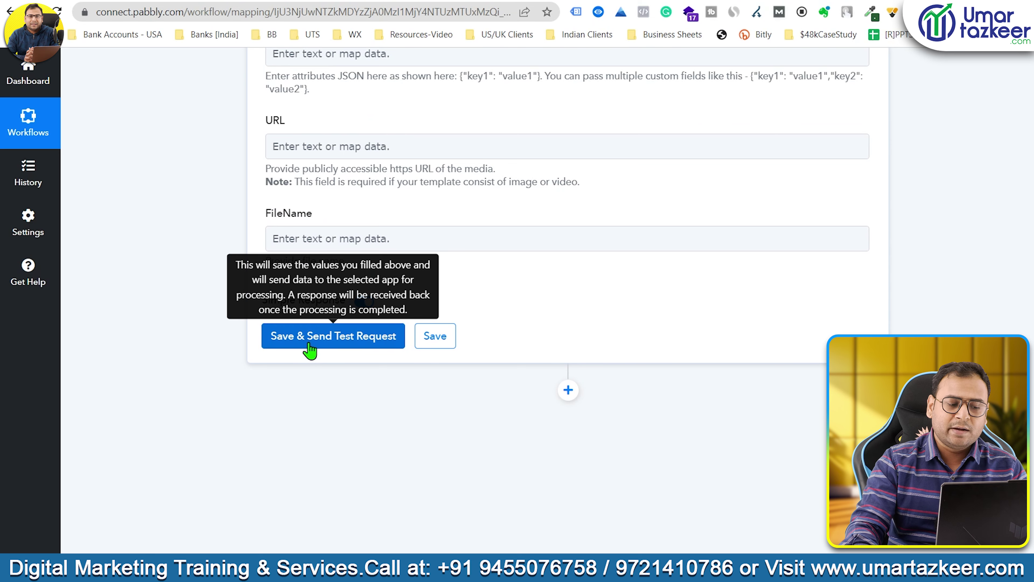
scroll(537, 393, "up", 9)
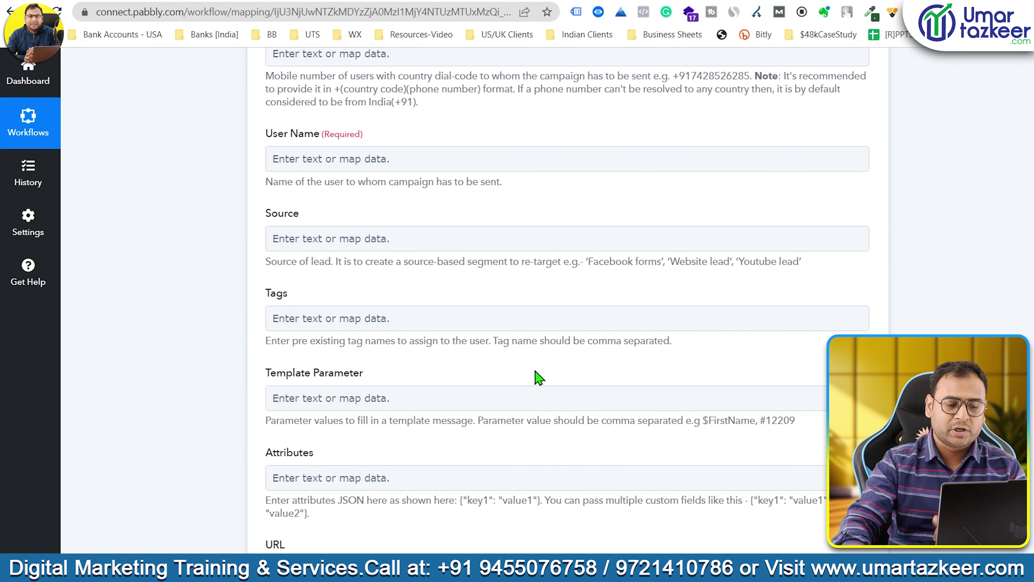
scroll(589, 214, "up", 1)
scroll(454, 365, "up", 4)
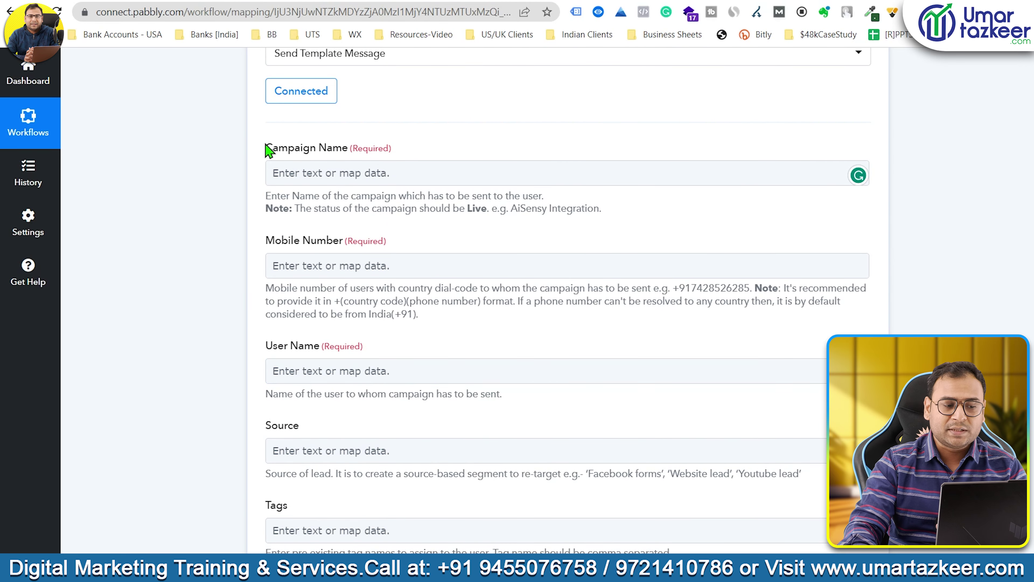
left_click_drag(266, 147, 399, 145)
left_click(352, 151)
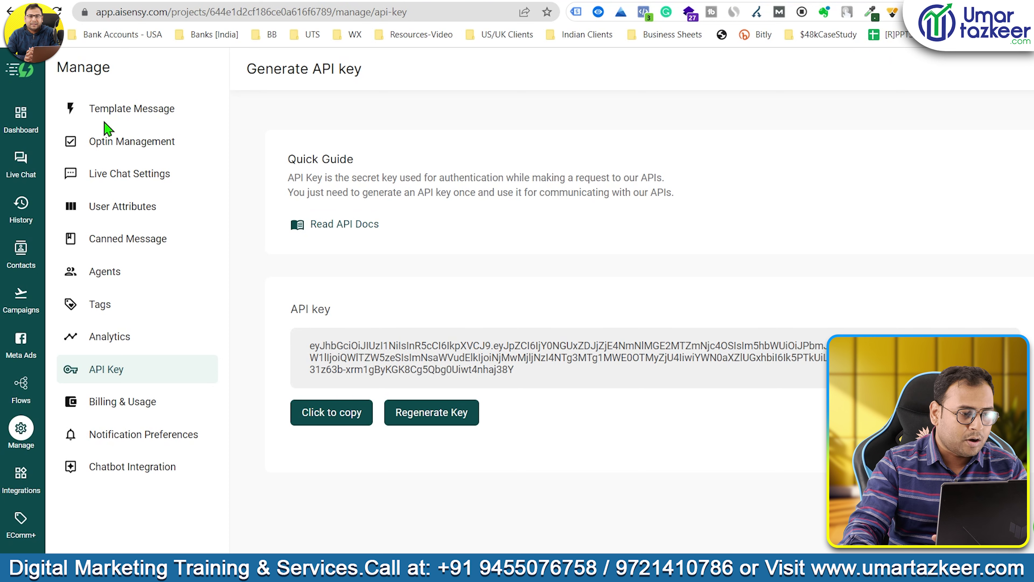
Open AiSensy's Template Message list under Manage
left_click(114, 124)
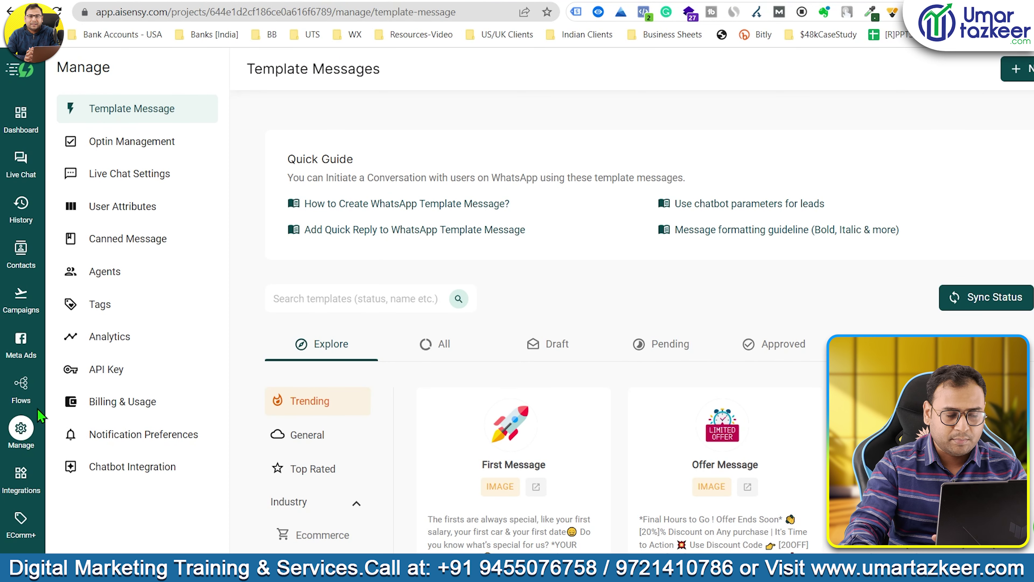
scroll(765, 352, "down", 2)
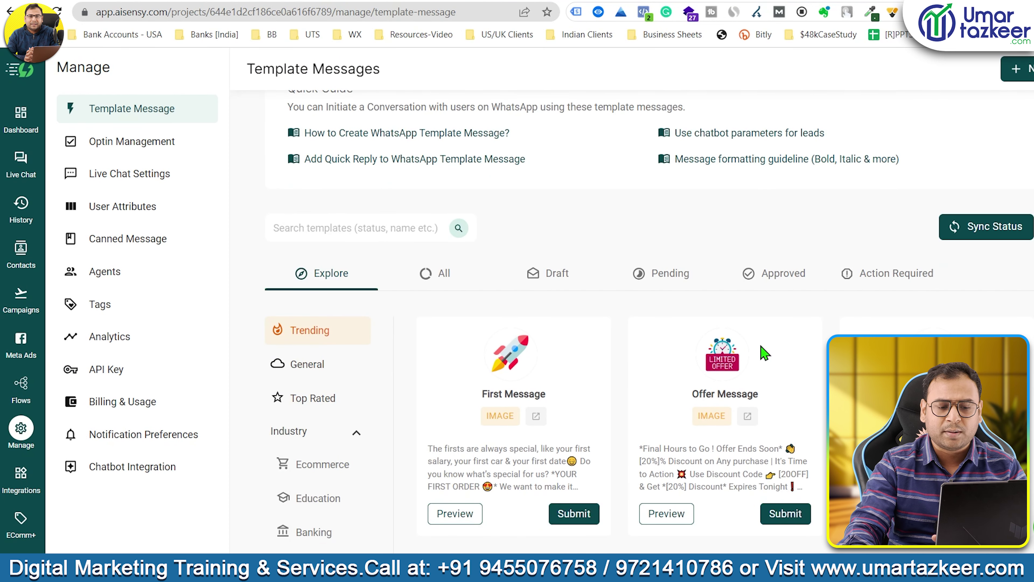
scroll(662, 298, "up", 2)
scroll(561, 247, "down", 5)
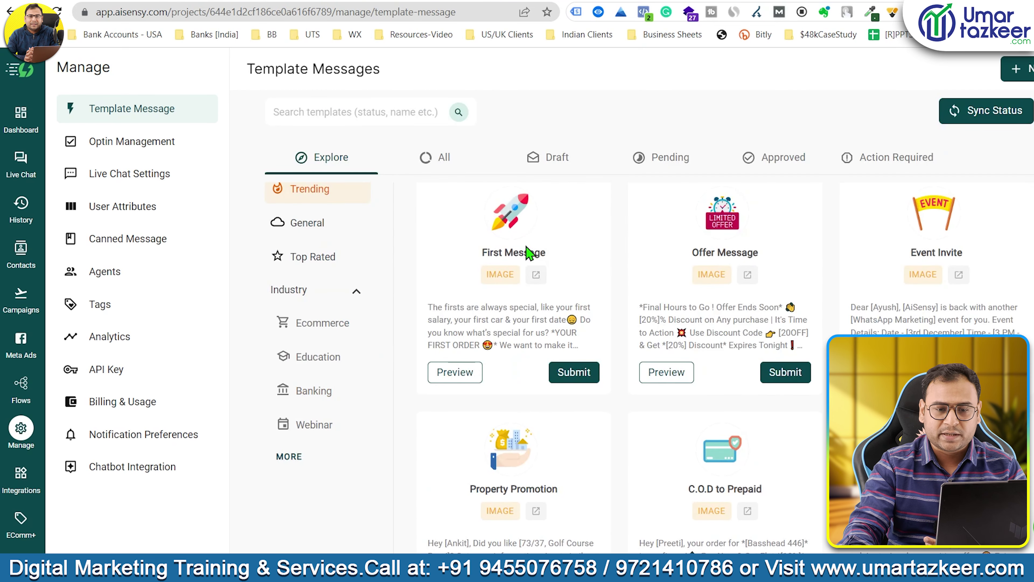
scroll(531, 249, "up", 5)
Start a new template with category MARKETING and language English
left_click(1016, 68)
left_click(485, 222)
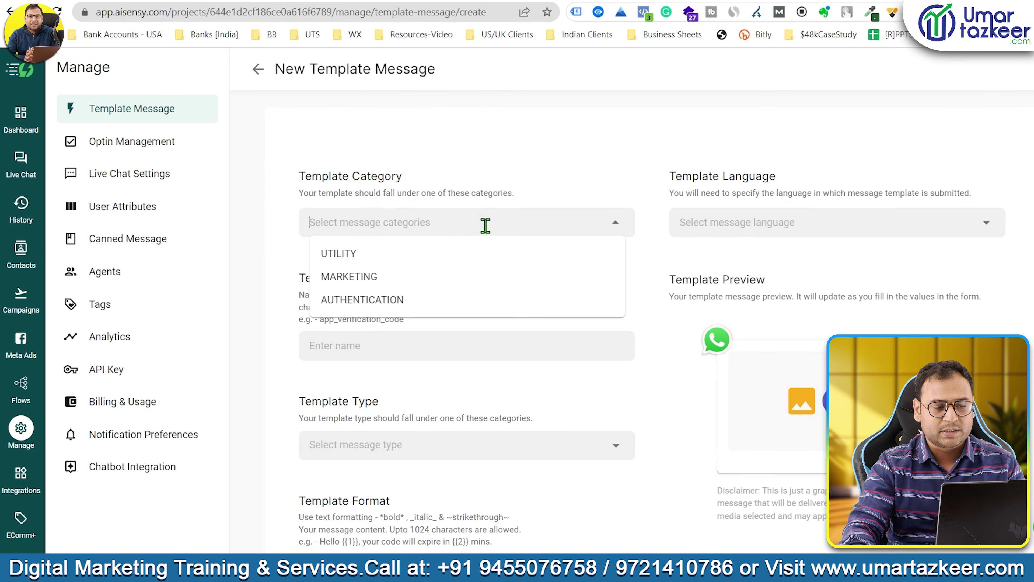
left_click(431, 278)
left_click(765, 223)
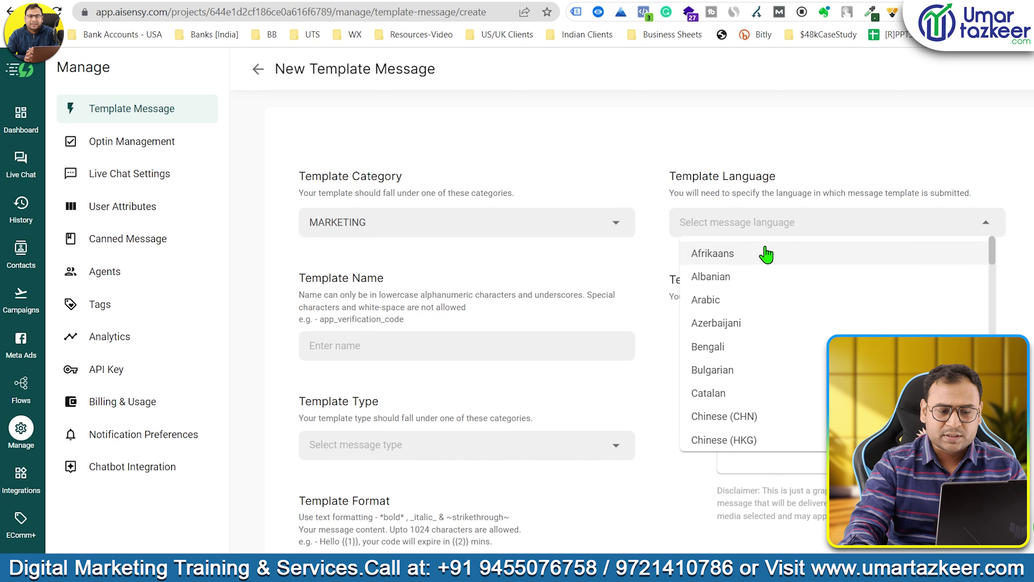
type("english")
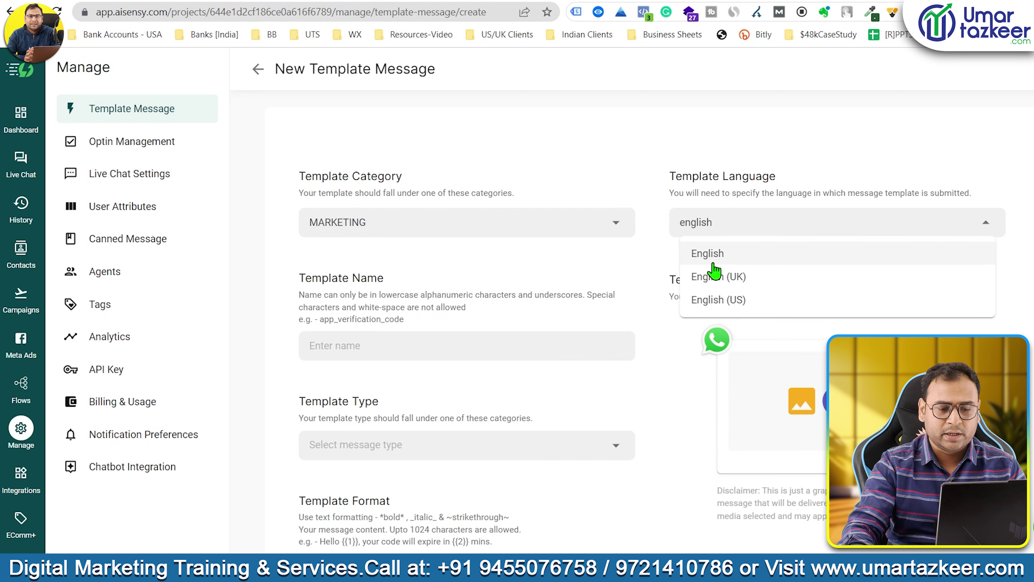
left_click(710, 259)
left_click_drag(290, 181, 428, 181)
left_click(511, 171)
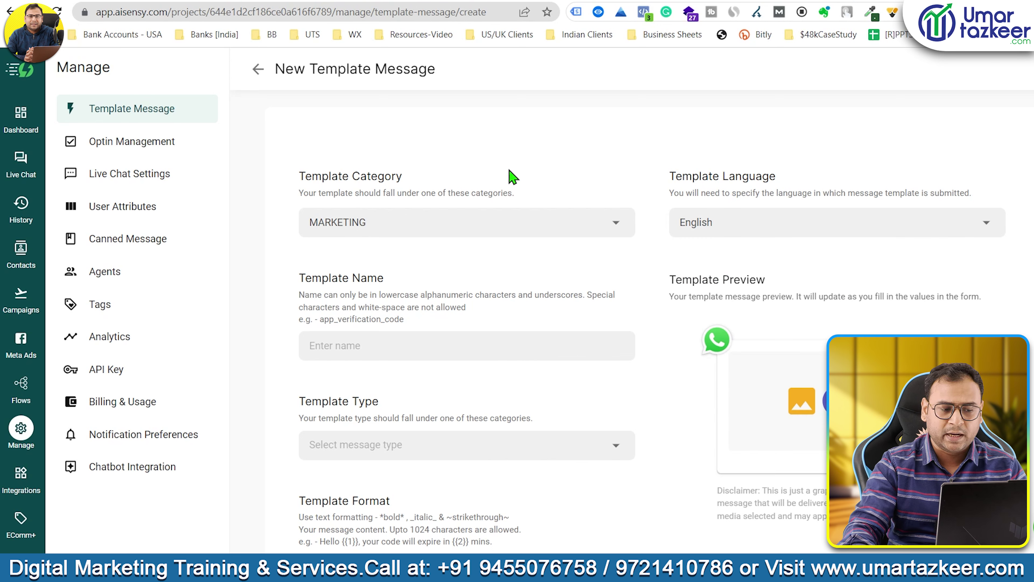
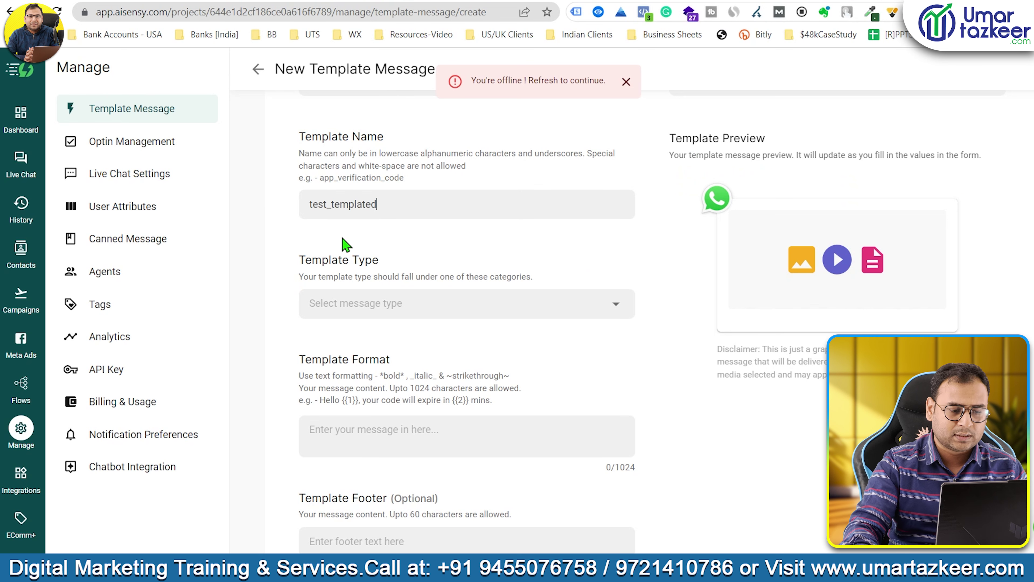
Set the template type to TEXT and clear the 'Of' header text
left_click(373, 302)
left_click(346, 333)
scroll(748, 320, "down", 3)
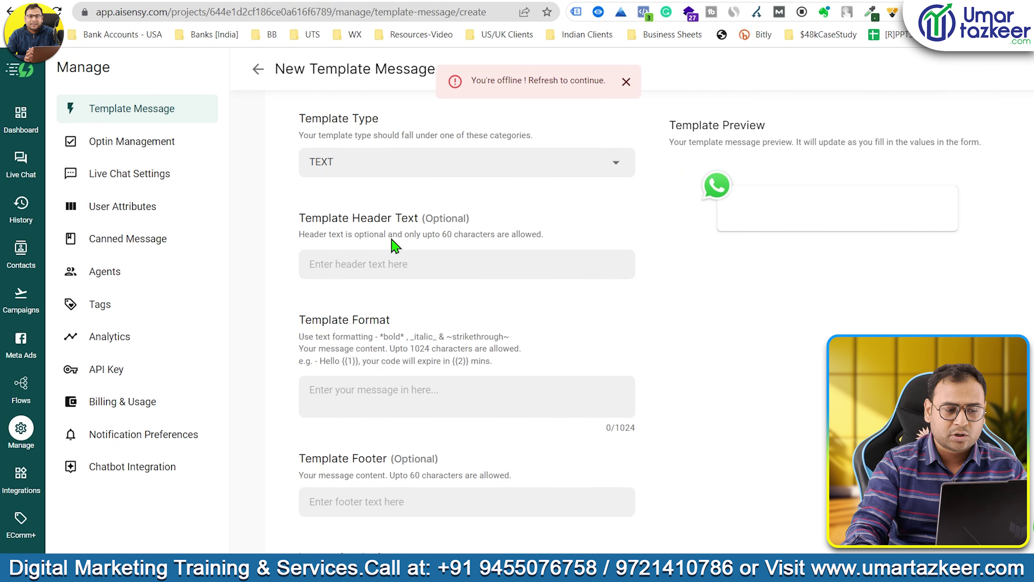
left_click_drag(277, 220, 429, 216)
left_click(423, 268)
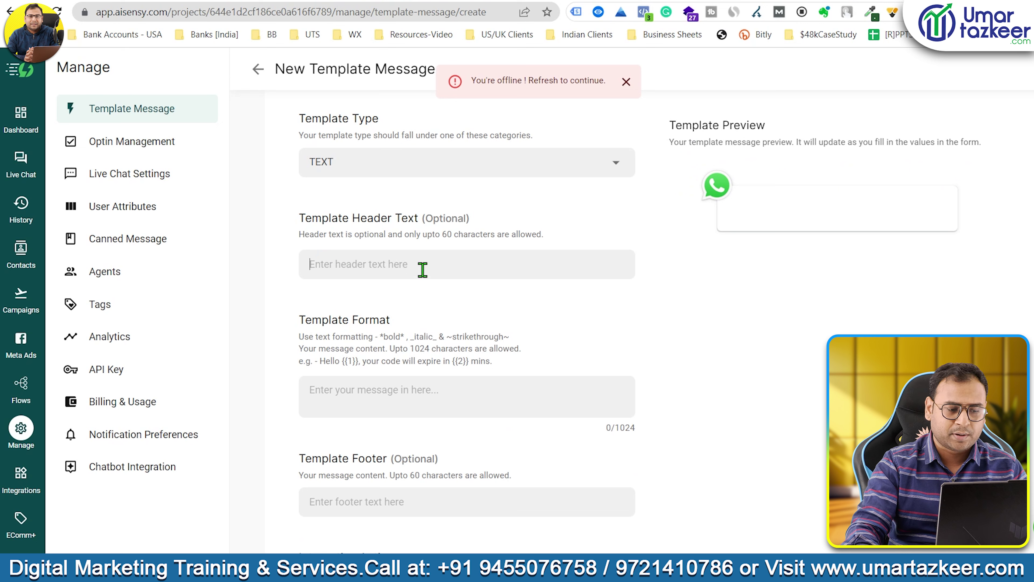
type("Offer")
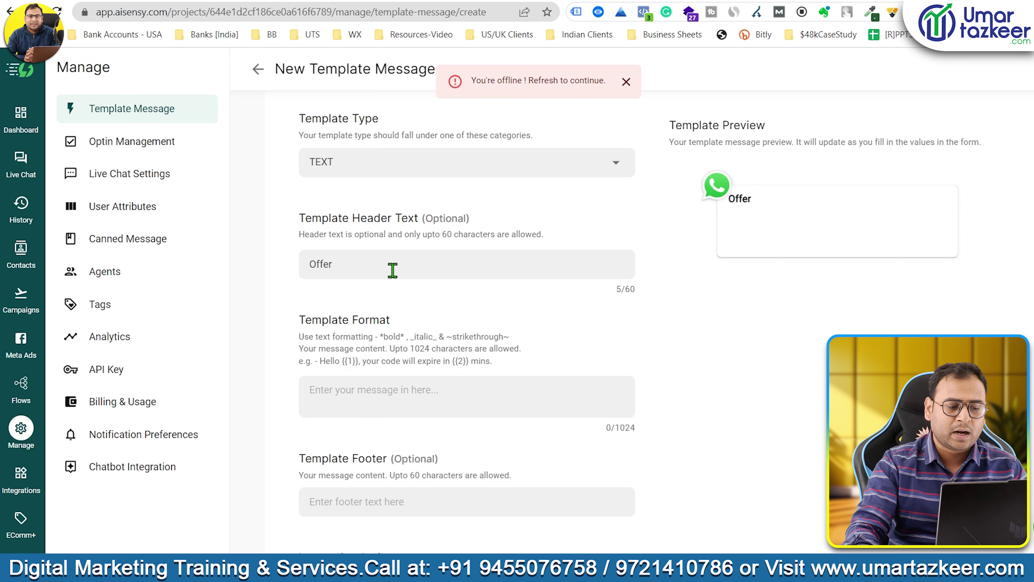
left_click_drag(393, 268, 289, 264)
key("BackSpace")
Write the body 'Hii' then 'We are starting oour batches from 12th November.' on a new line
scroll(764, 335, "down", 3)
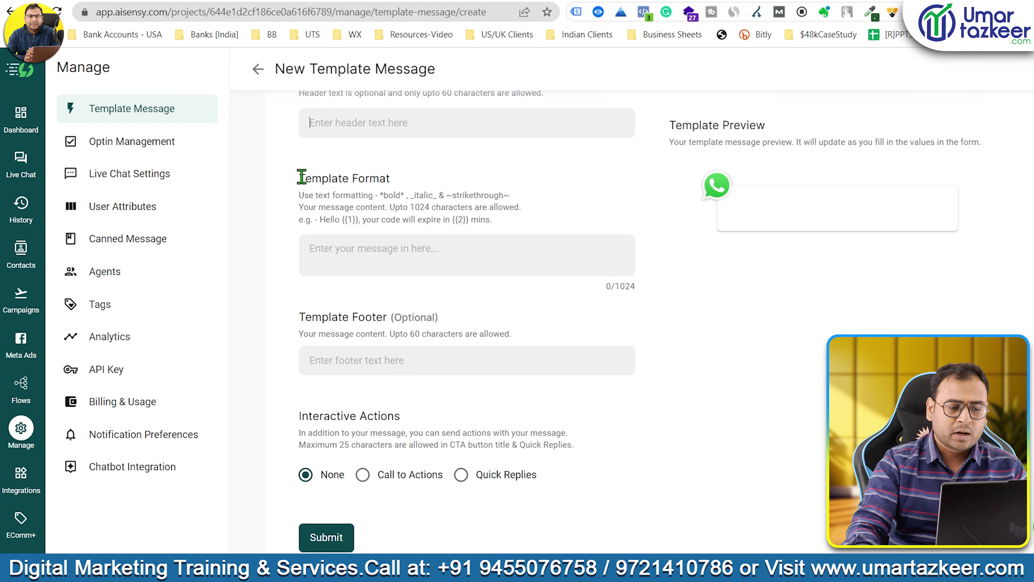
left_click_drag(297, 178, 391, 180)
left_click(385, 268)
type("Hii")
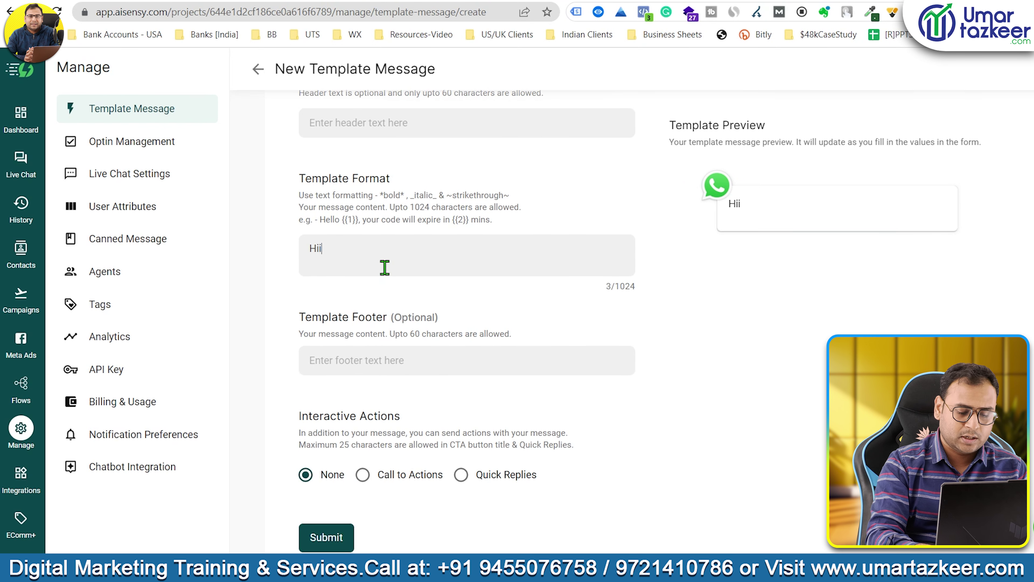
key("Return")
key("Return")
type("W")
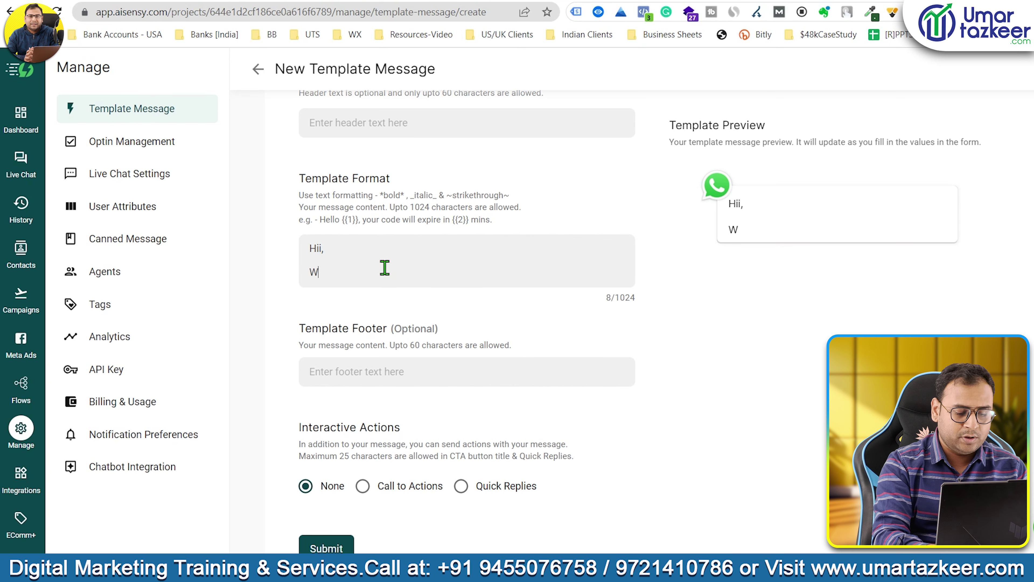
type("e are starting oour")
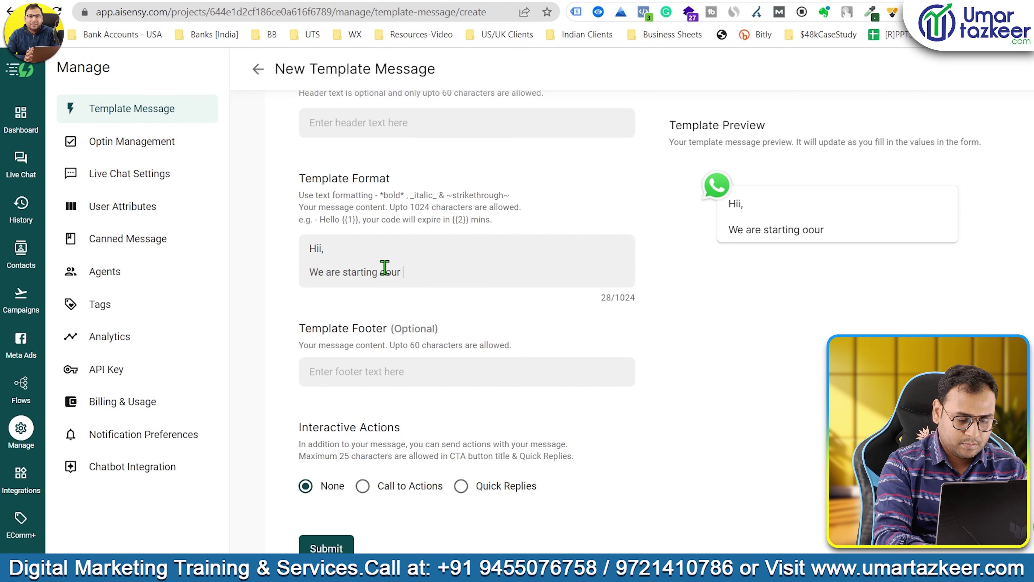
type(" batches from 12th Nove")
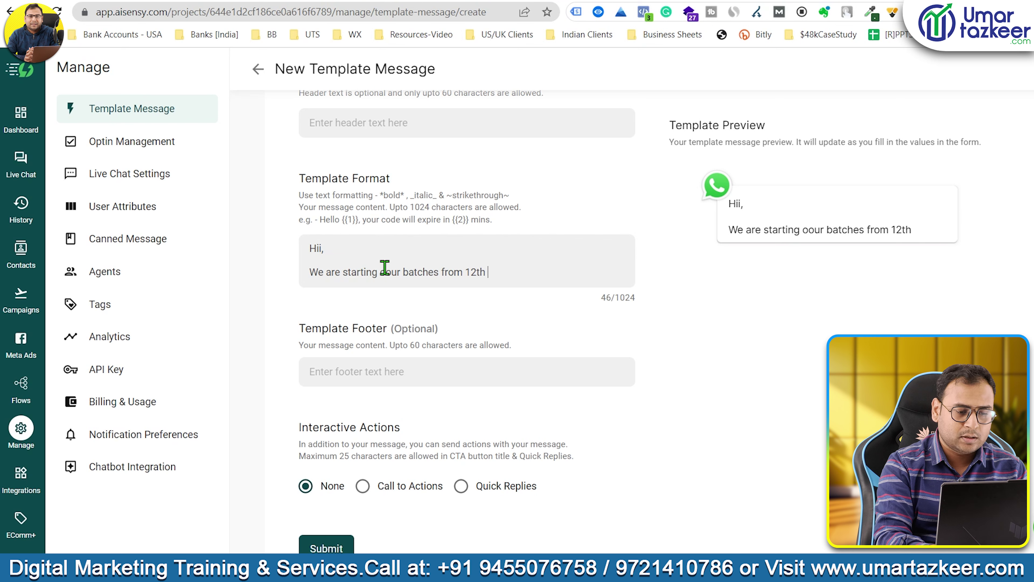
type("mber.")
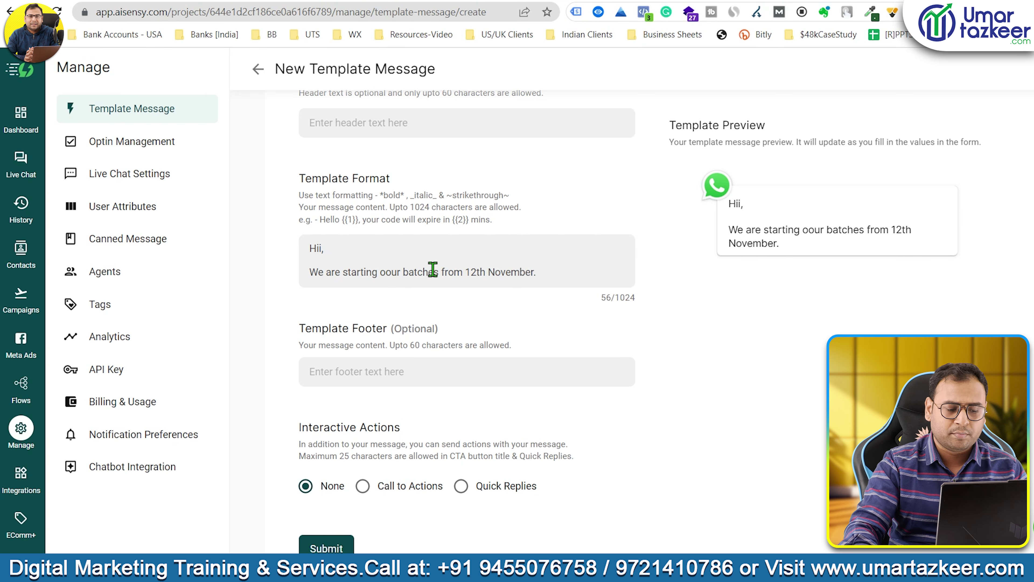
scroll(431, 269, "down", 3)
left_click(363, 344)
left_click(503, 376)
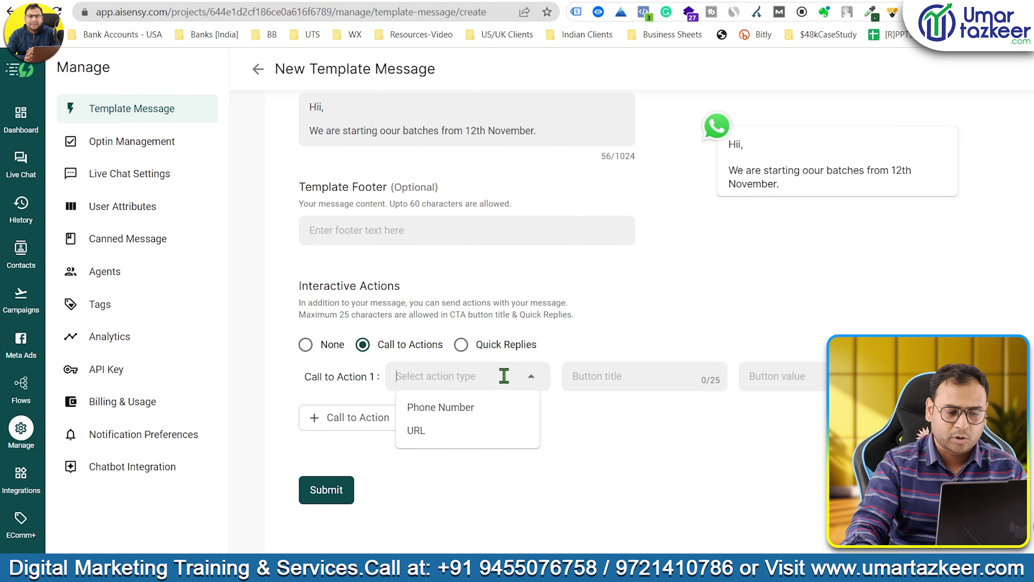
left_click(437, 432)
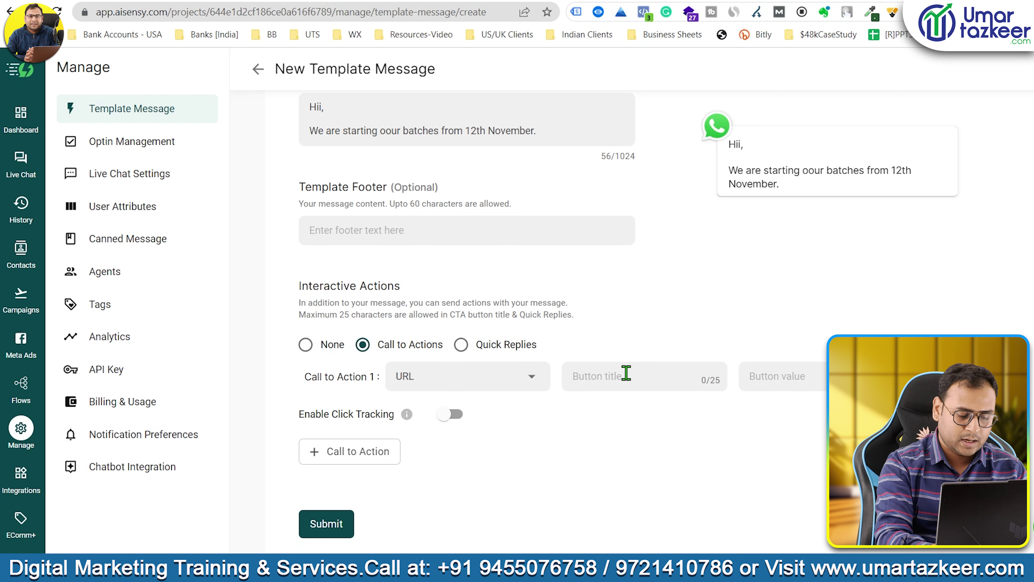
type("Visit website")
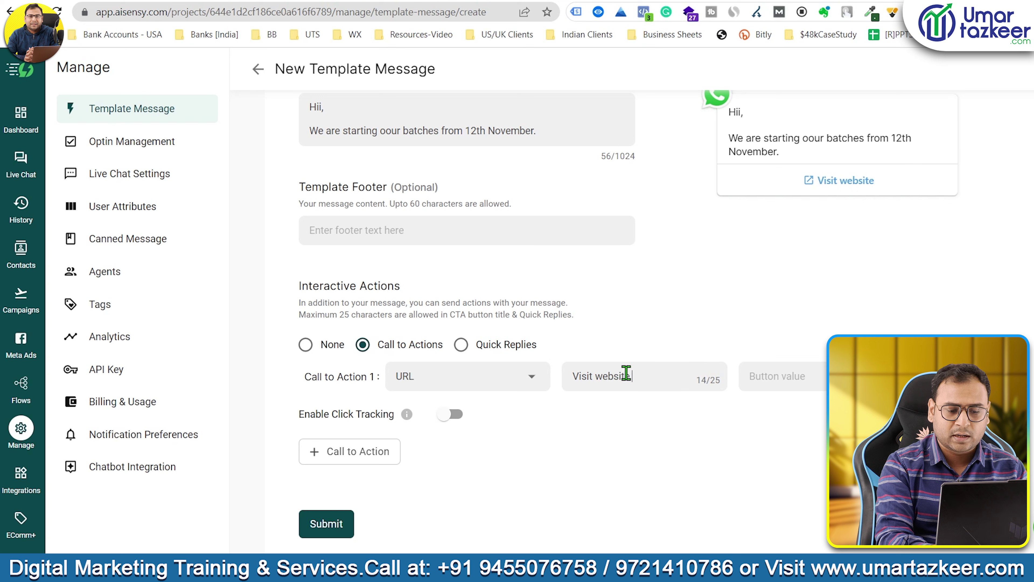
key("ctrl+a")
type("Get offe")
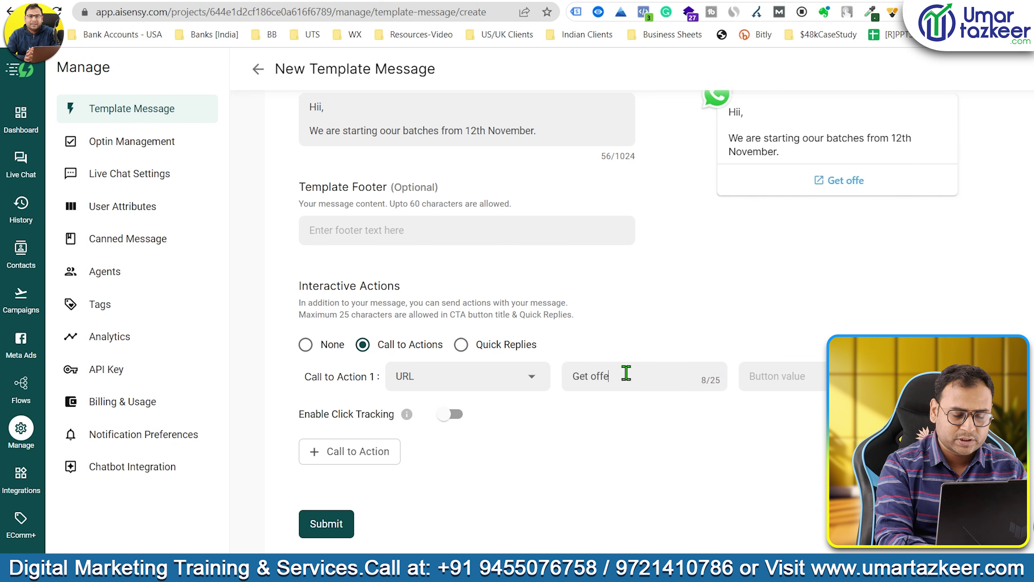
type("r")
left_click(780, 373)
type("https:")
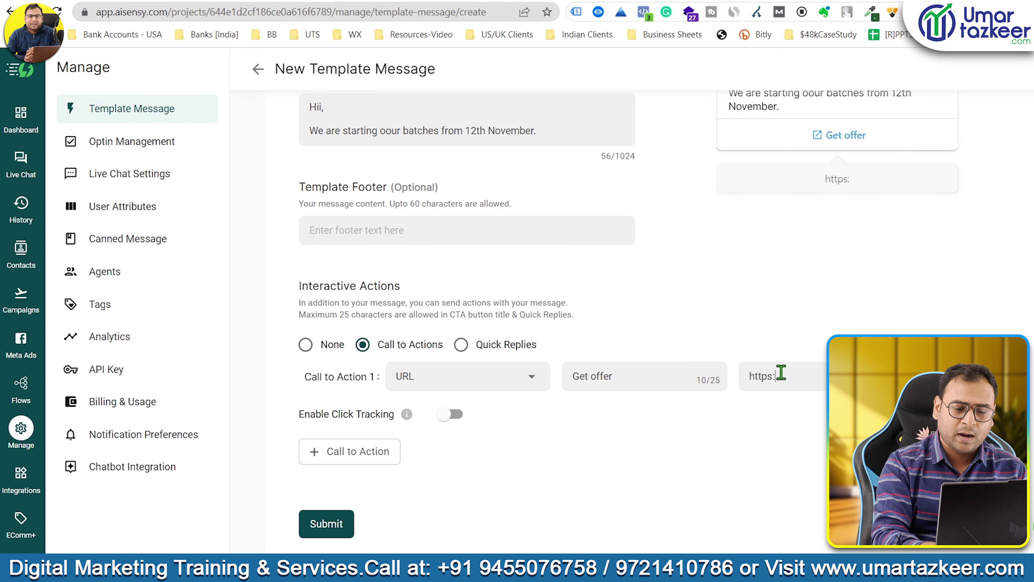
type("//www.url")
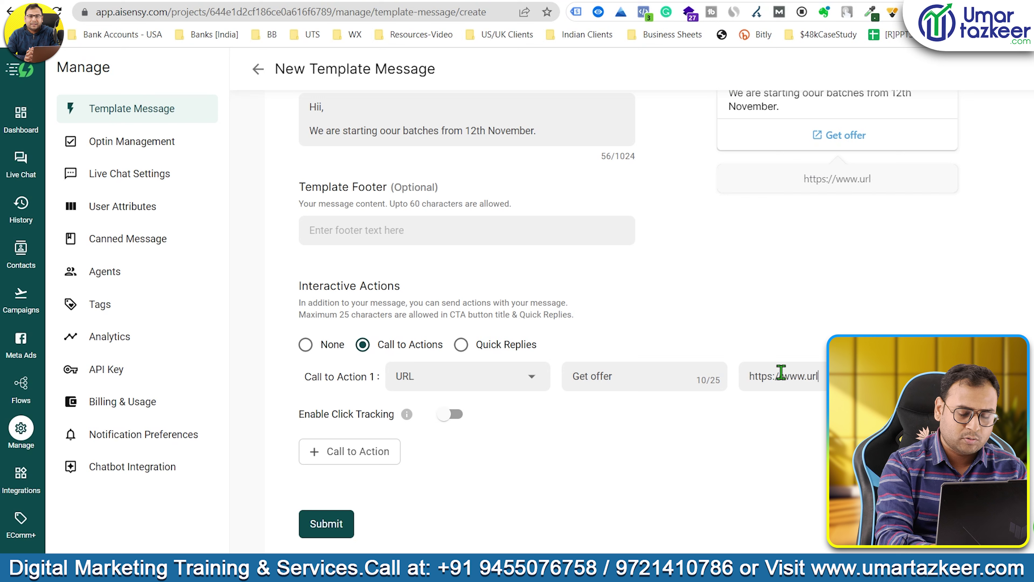
type(".com")
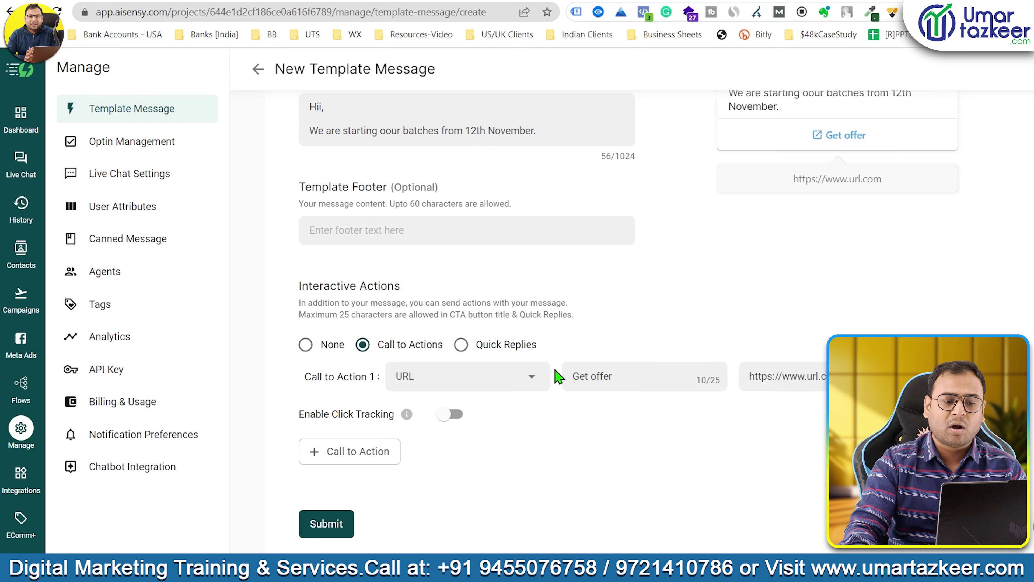
scroll(554, 377, "up", 5)
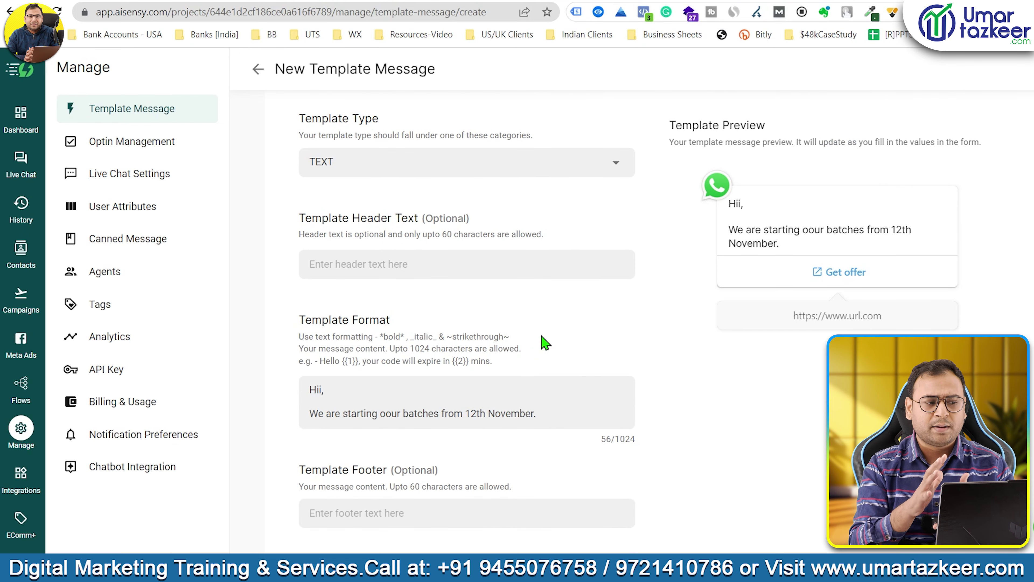
Back in Template Message, check the Pending tab, then preview the Approved batch template
left_click(151, 116)
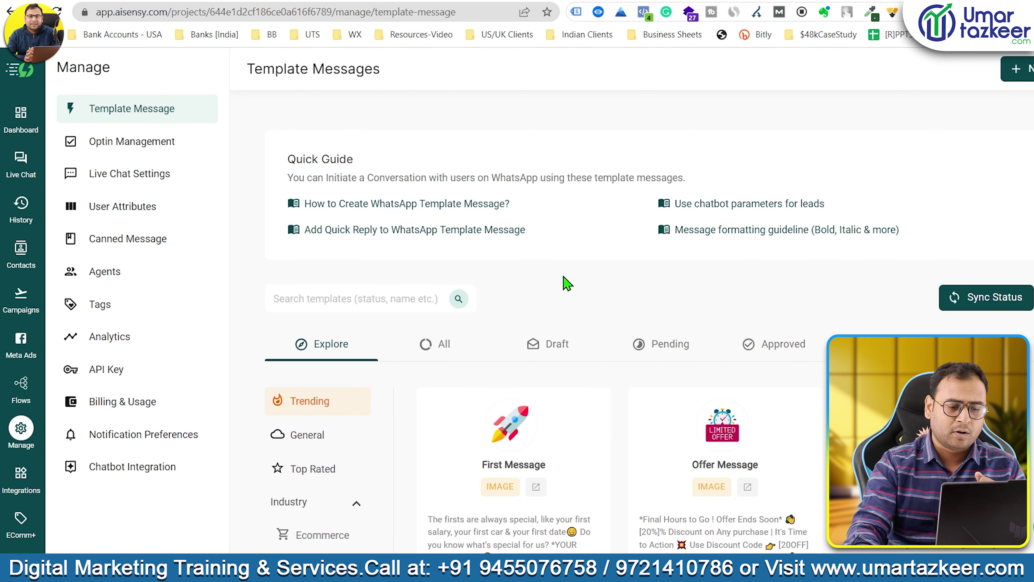
left_click(669, 351)
scroll(639, 346, "down", 3)
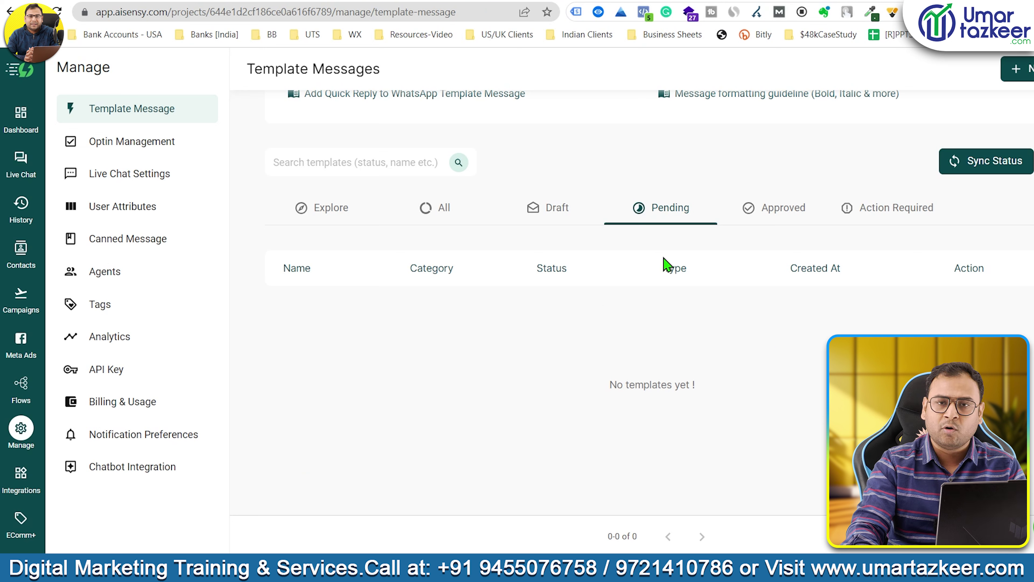
left_click(977, 160)
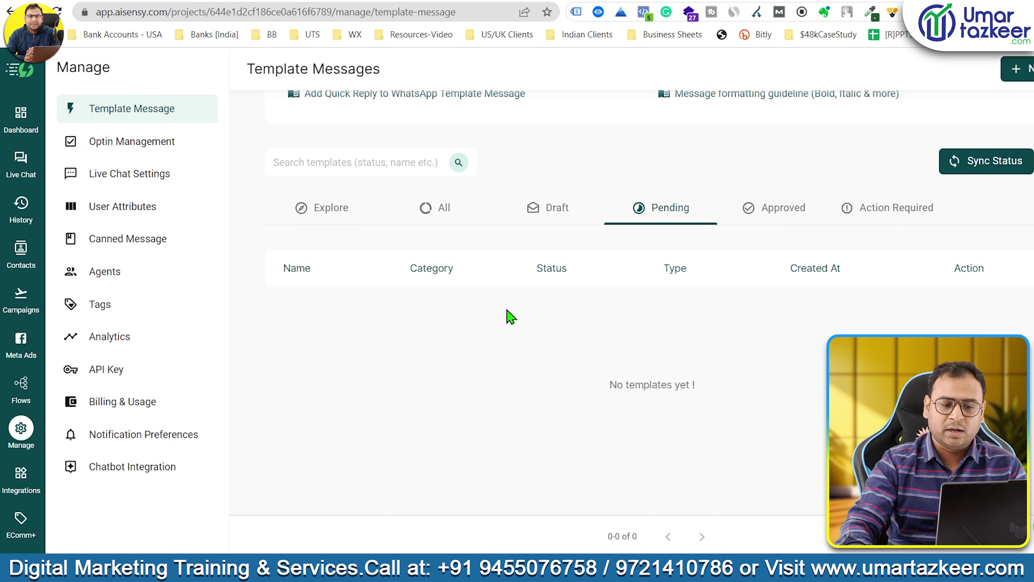
left_click(776, 208)
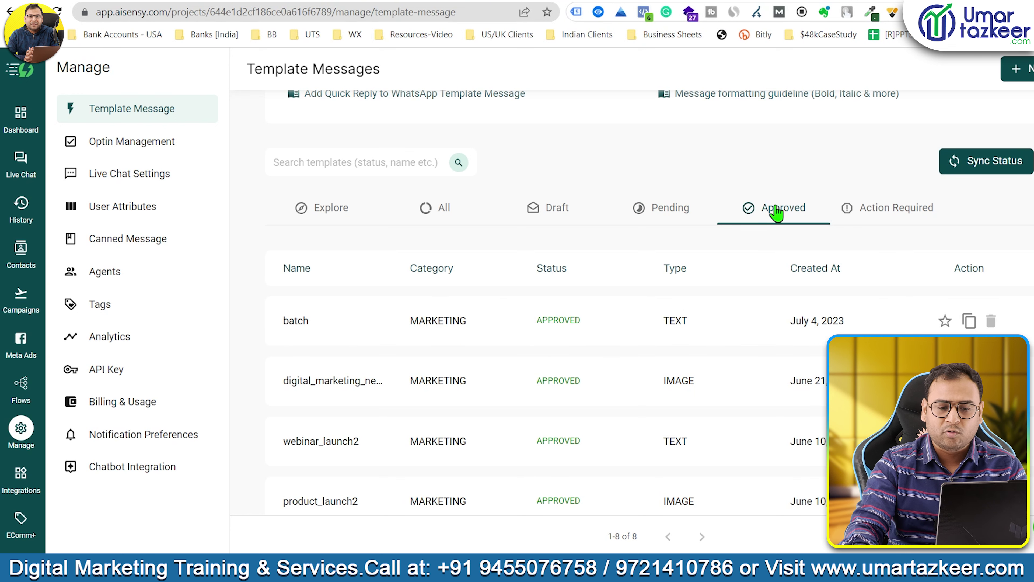
left_click(442, 325)
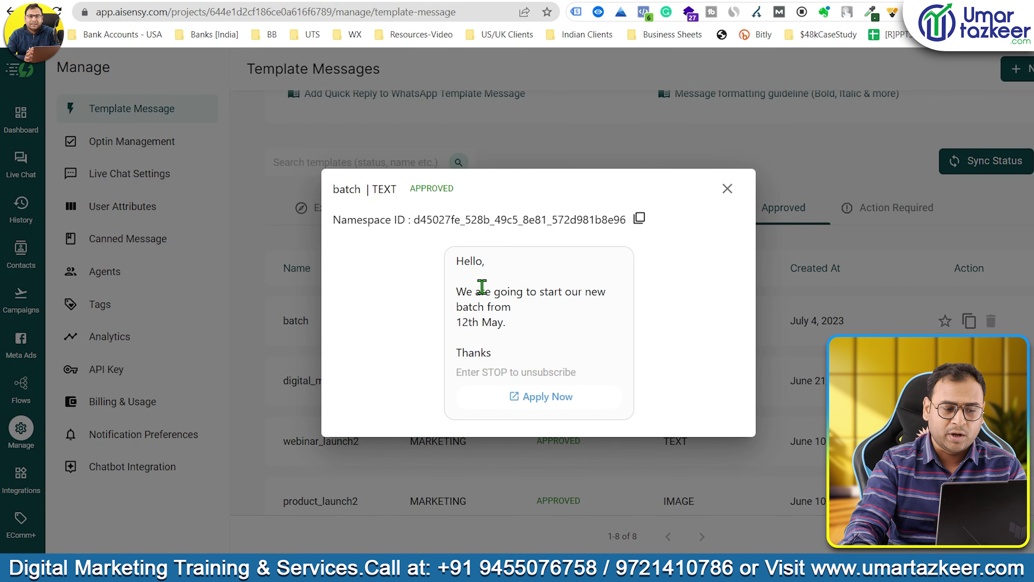
Read through the batch message, including the STOP-to-unsubscribe line, then close the preview
left_click_drag(456, 261, 489, 267)
left_click(478, 259)
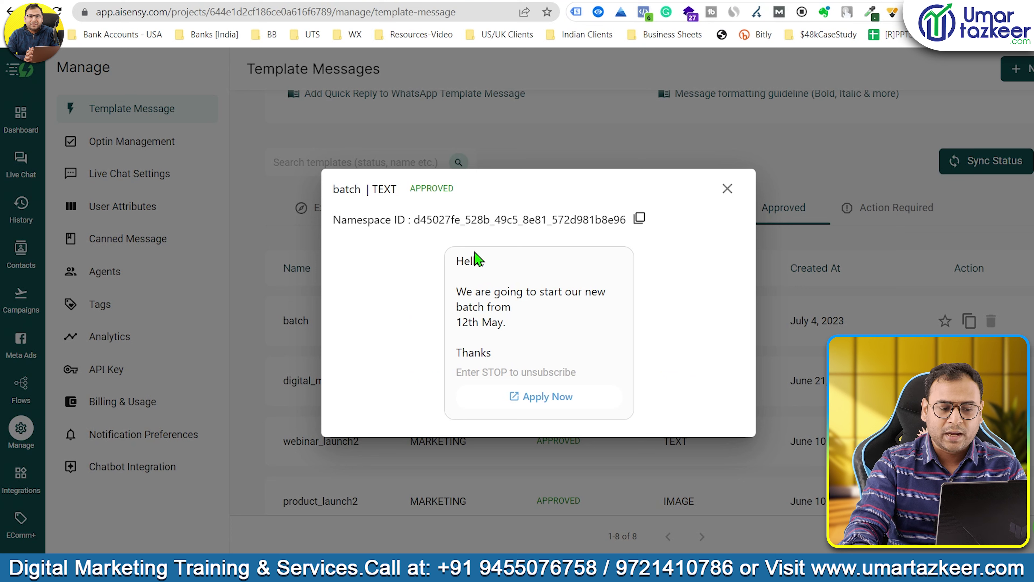
double_click(601, 290)
left_click(524, 318)
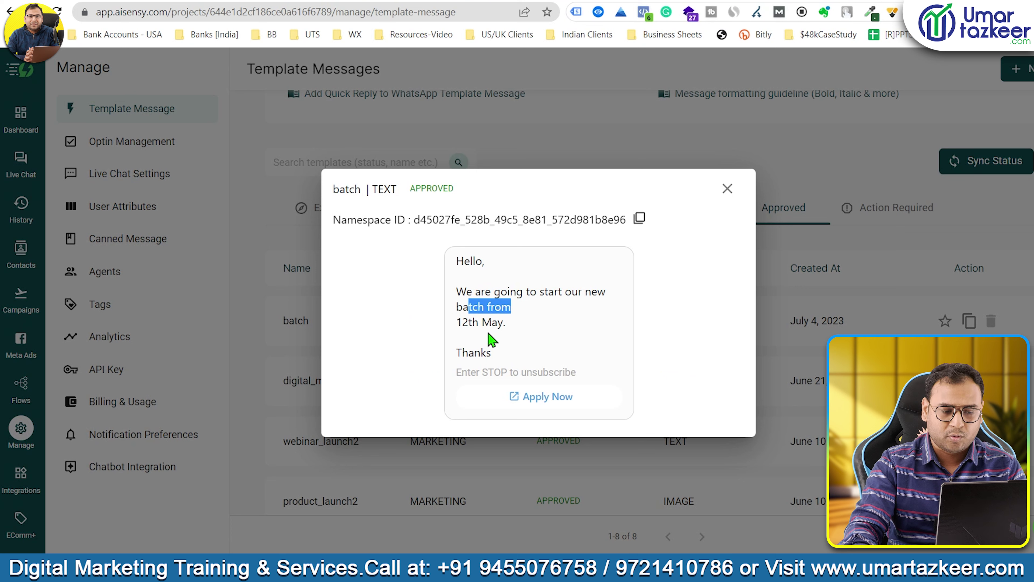
triple_click(511, 326)
left_click(511, 326)
left_click_drag(463, 374, 587, 375)
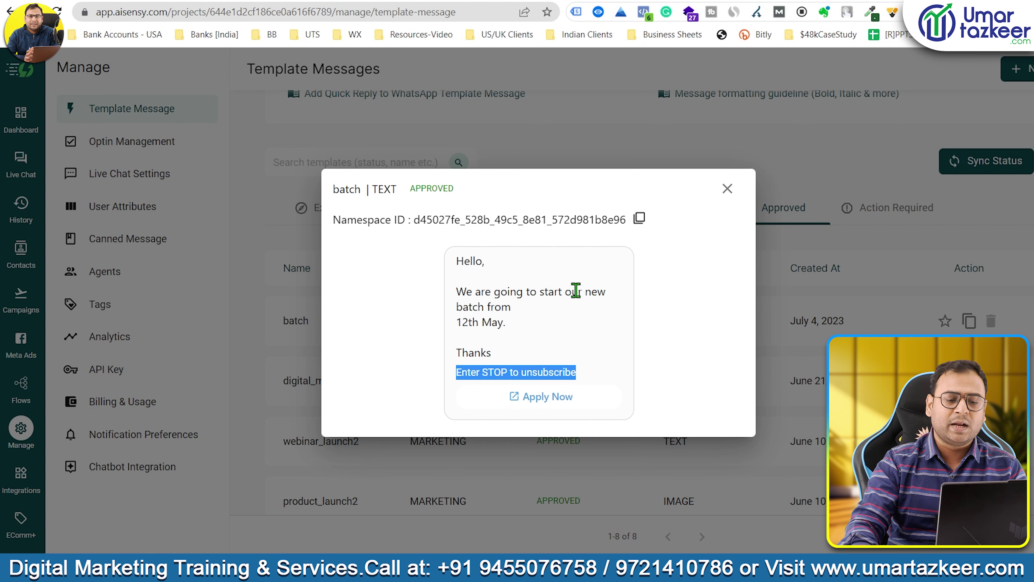
left_click(727, 188)
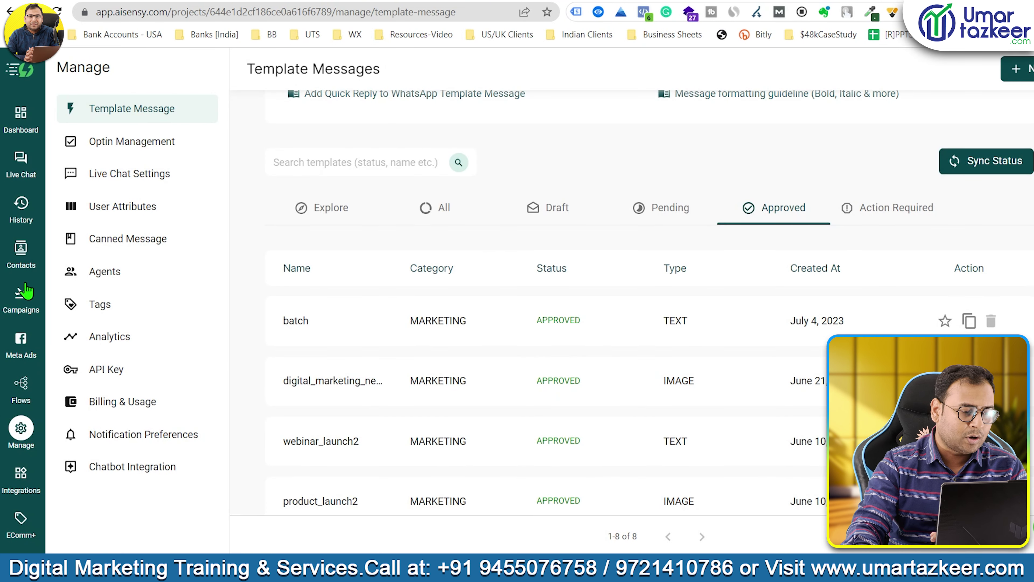
Start a new API campaign and enter the campaign name new_testing_Campaign
left_click(24, 295)
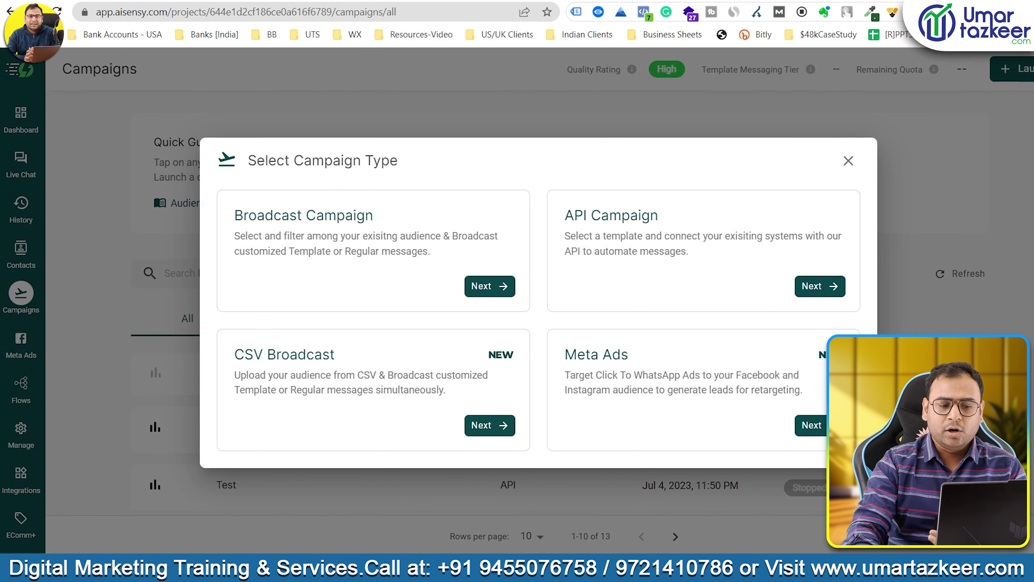
left_click(686, 224)
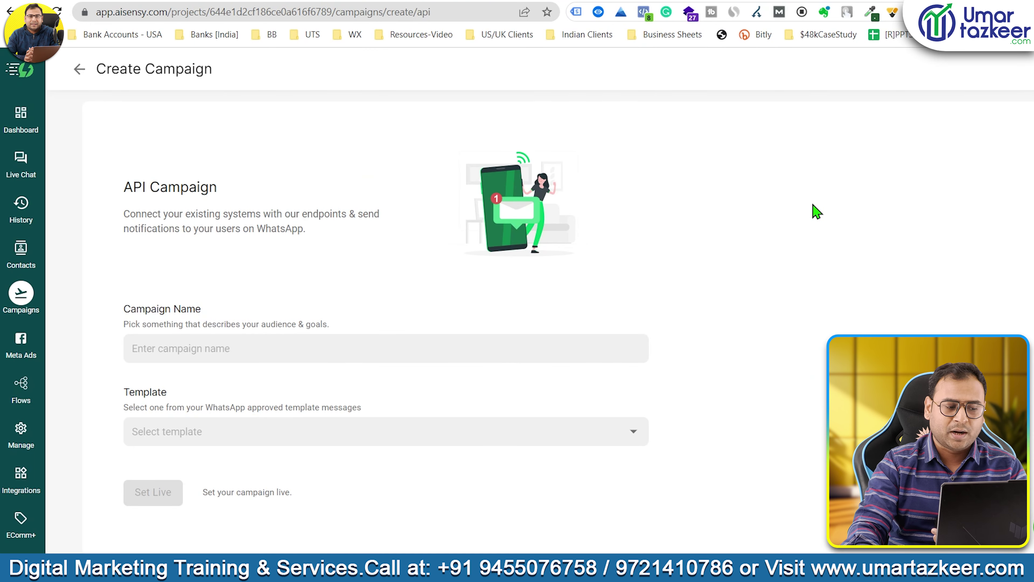
left_click(230, 351)
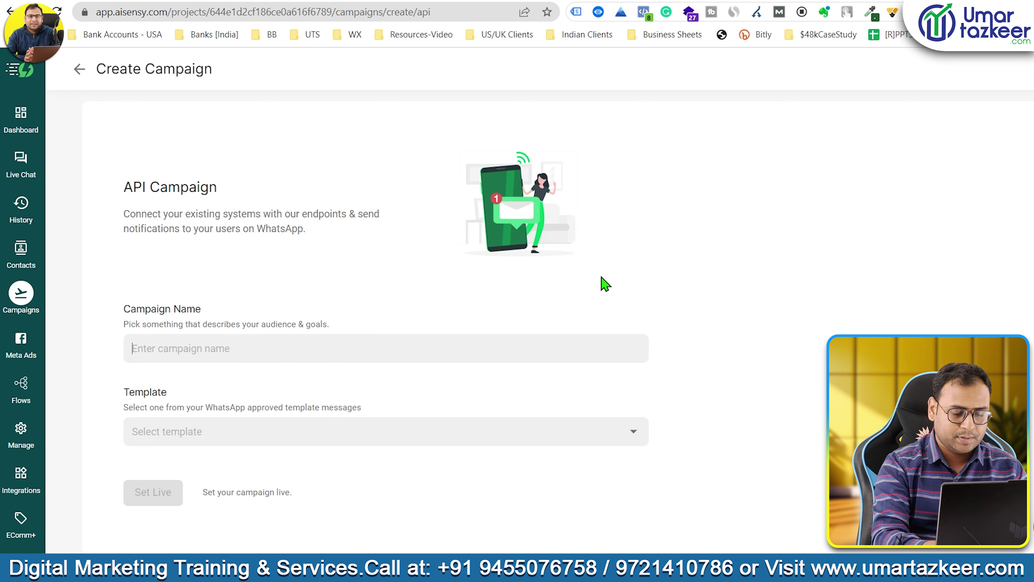
type("new_testing_Campaign")
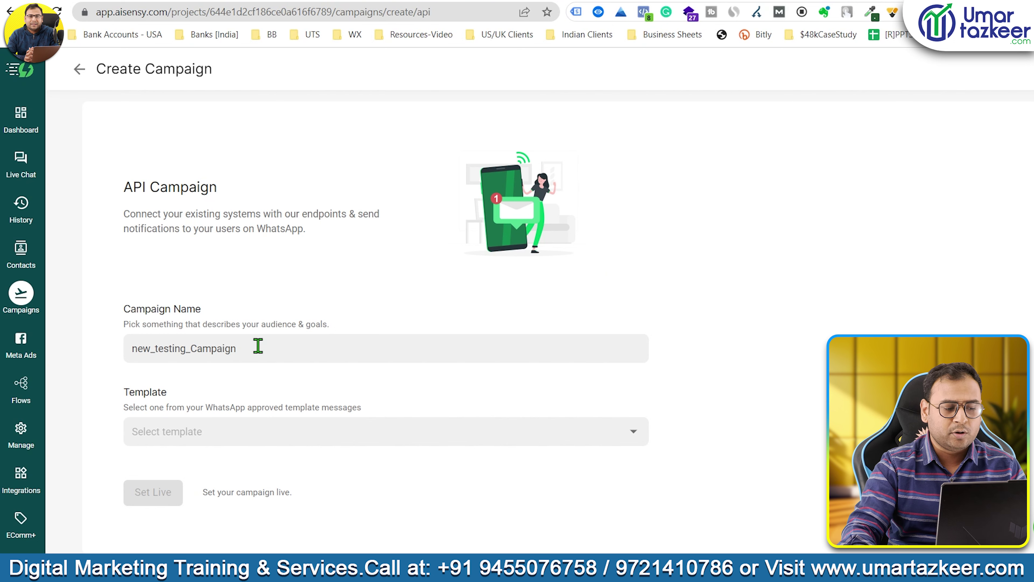
left_click_drag(257, 347, 100, 361)
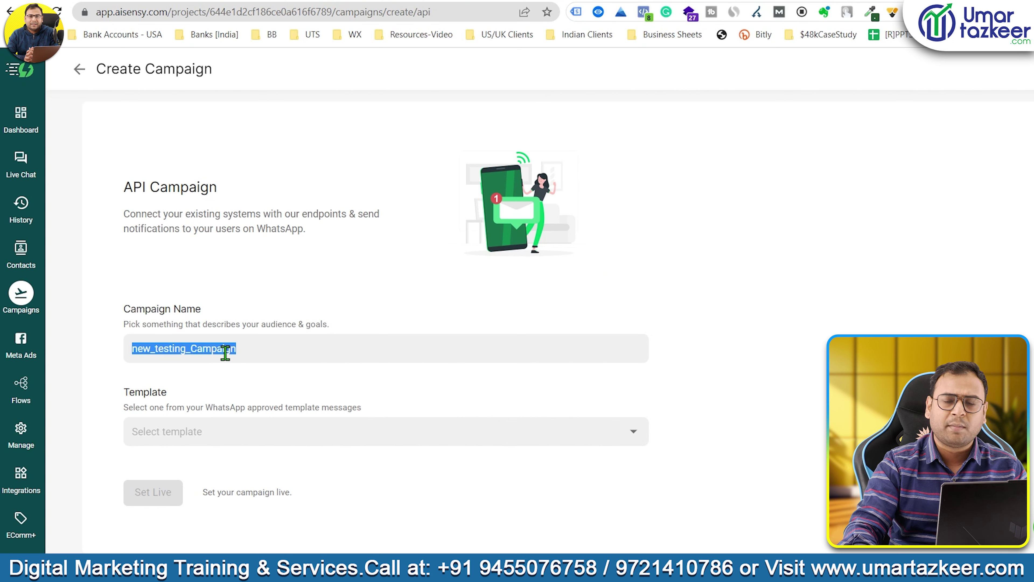
left_click(300, 350)
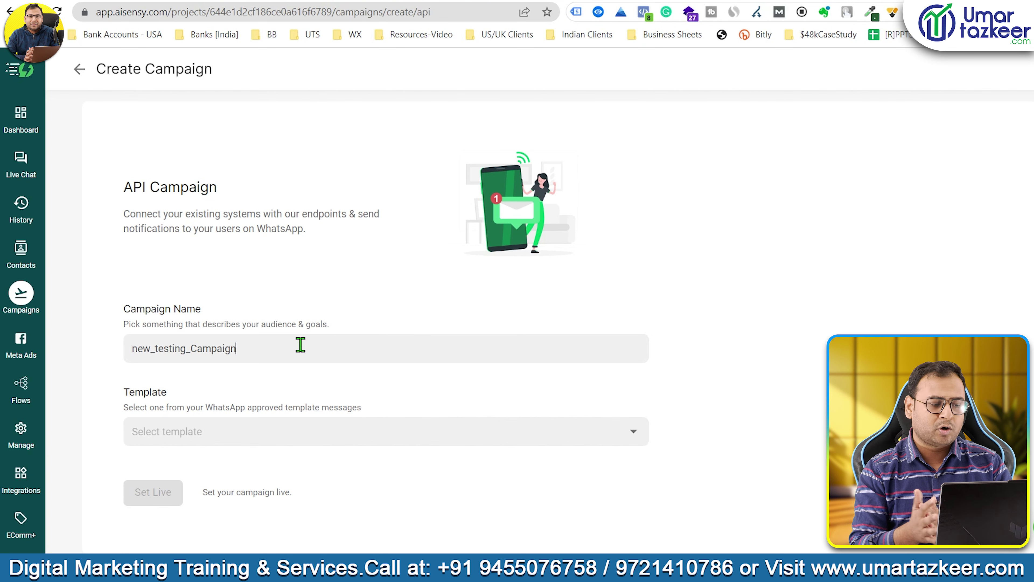
left_click_drag(110, 322, 297, 310)
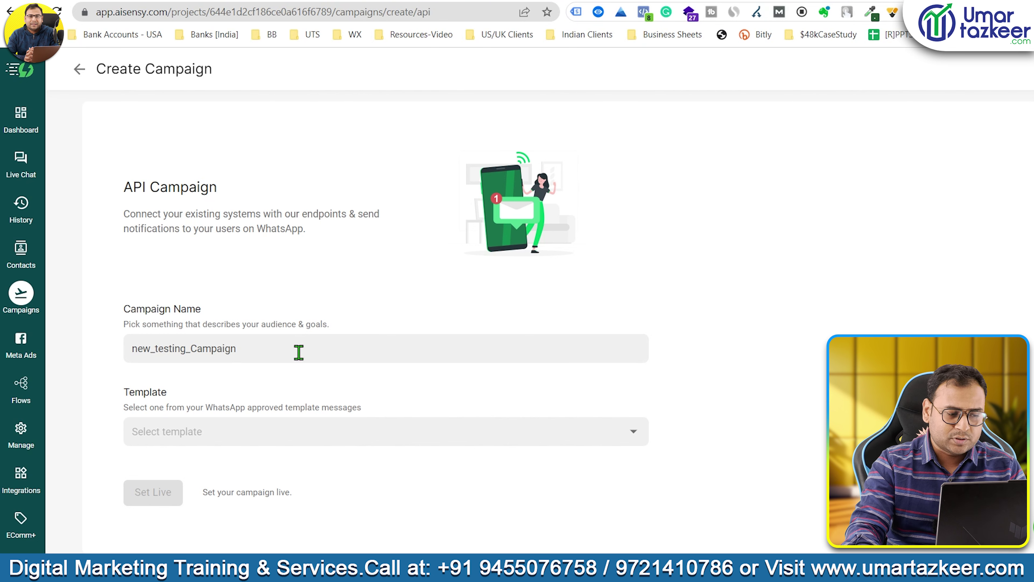
left_click_drag(296, 352, 293, 297)
Choose the approved batch template, review its message preview, and set the campaign live
left_click_drag(224, 404, 131, 390)
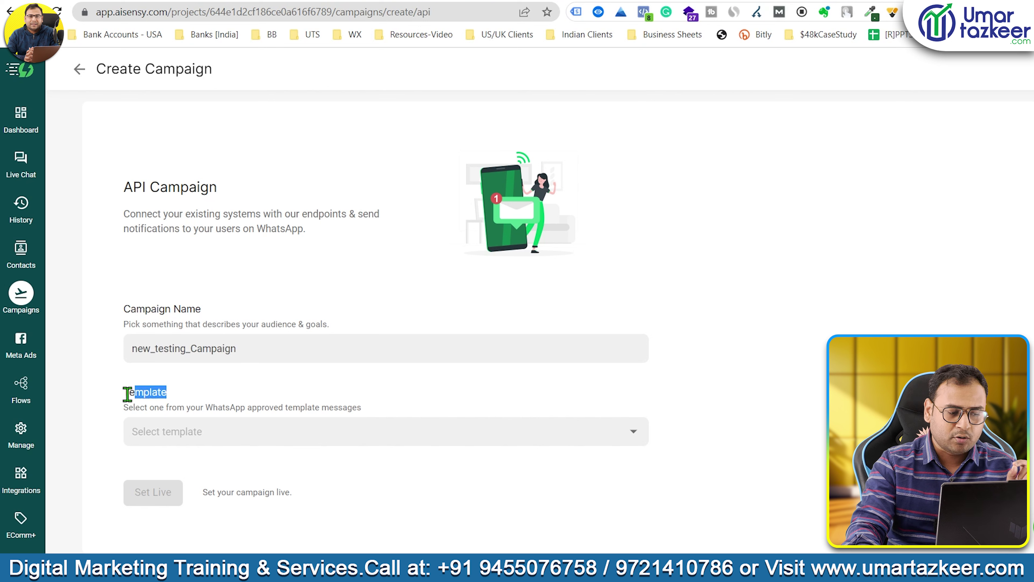
left_click(248, 429)
left_click(212, 399)
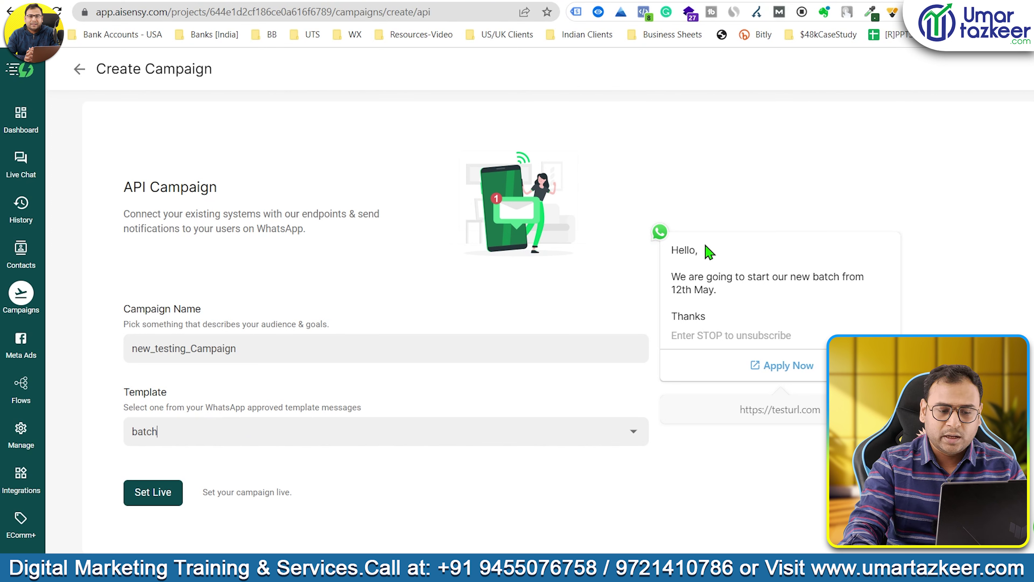
left_click_drag(677, 247, 490, 547)
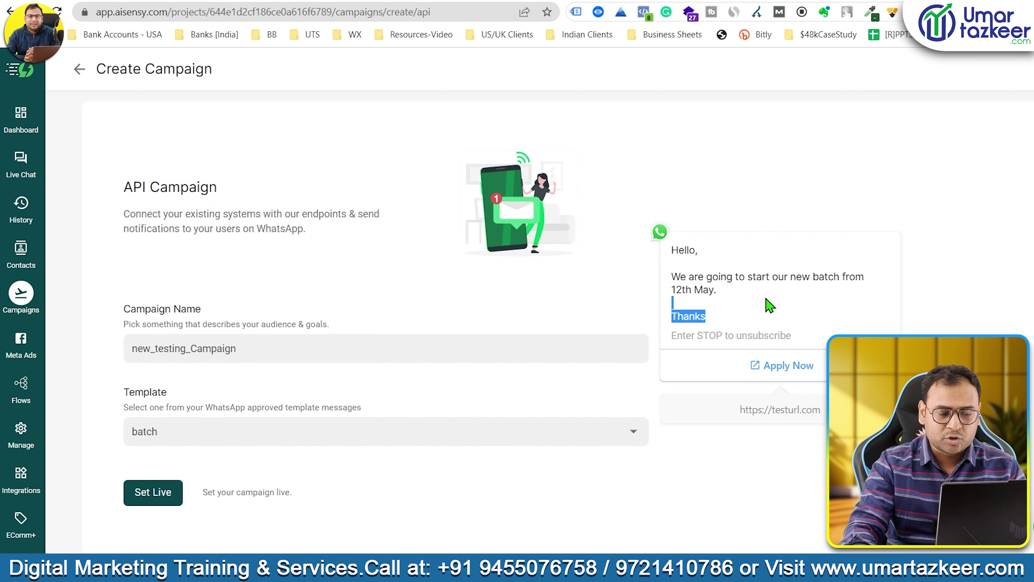
left_click(490, 547)
scroll(686, 427, "down", 1)
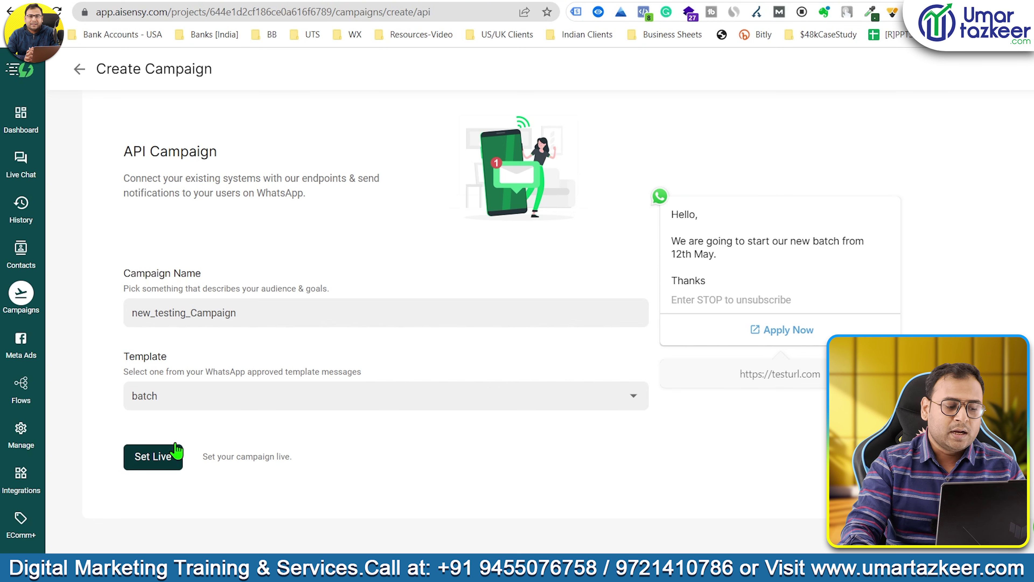
left_click(168, 457)
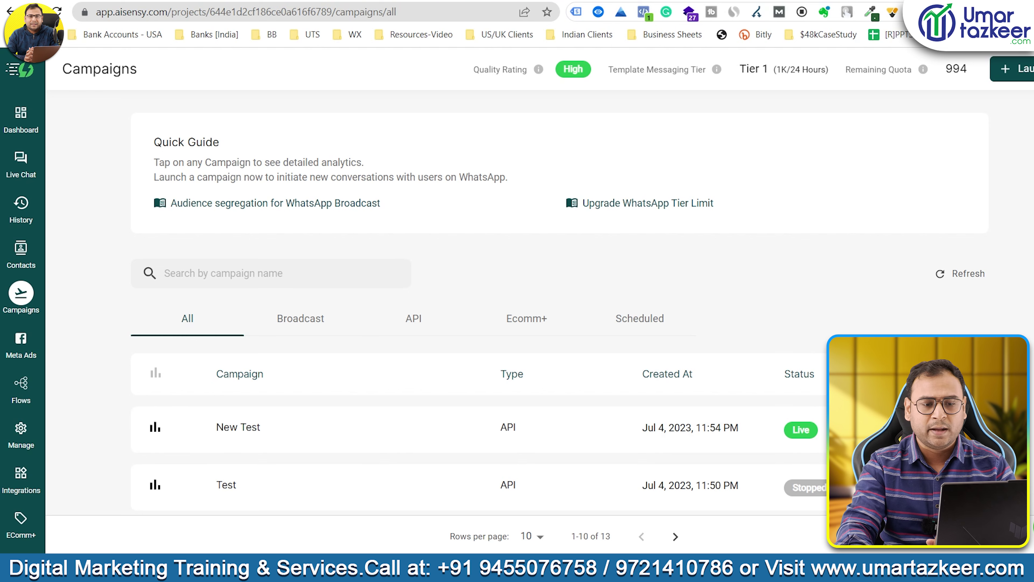
Select contact row 2 in the Contact_new sheet with its Name, Email and Ph values
mouse_move(81, 178)
left_mouse_down()
mouse_move(270, 182)
mouse_move(228, 176)
left_mouse_up()
Check the contact's phone number in cell C2 of the Contact_new sheet
left_click(212, 178)
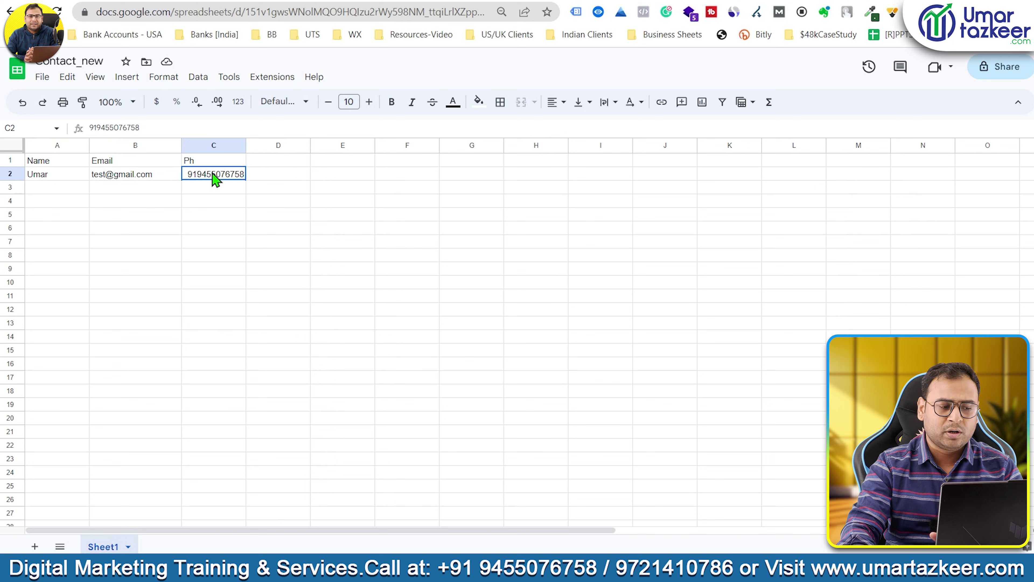
left_click(214, 188)
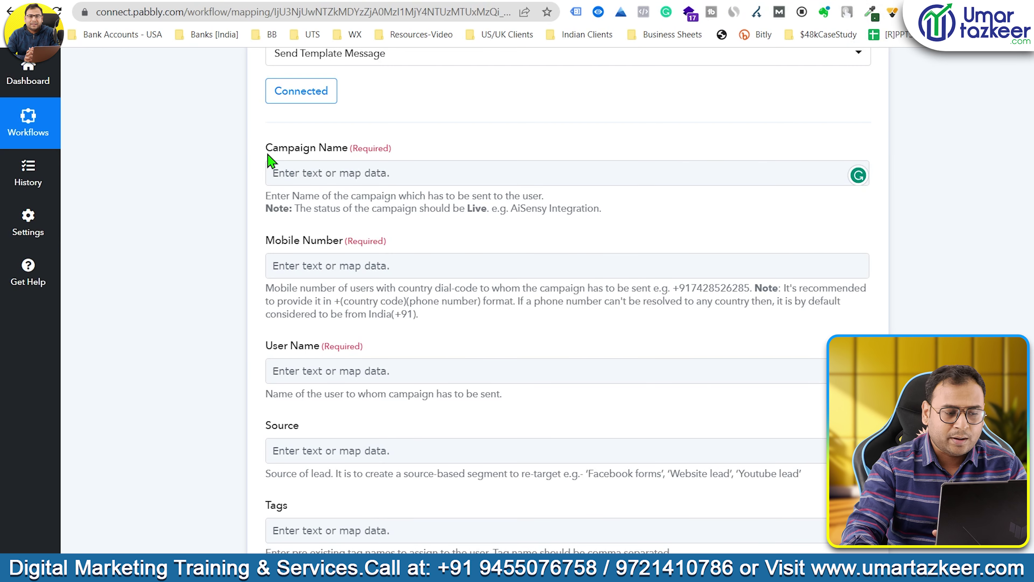
left_click_drag(269, 156, 504, 148)
left_click(533, 158)
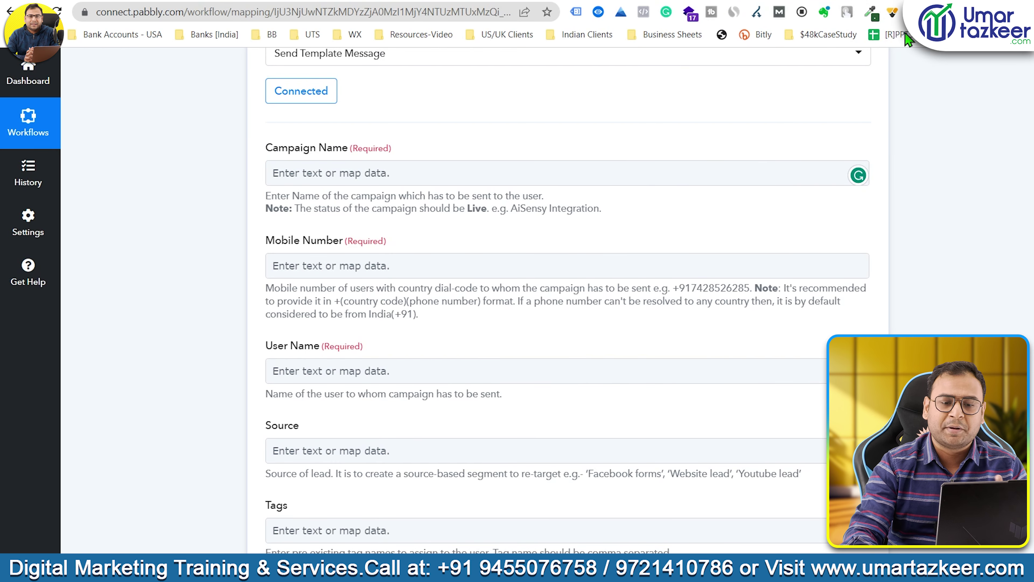
Copy the New Test campaign name from its AiSensy details and return to Pabbly Connect
key("ctrl+Tab")
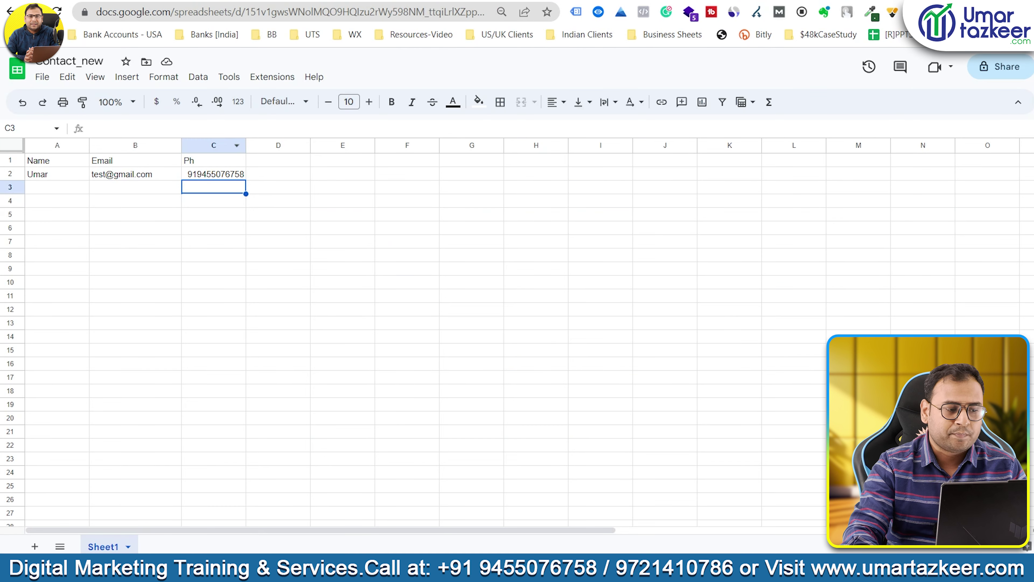
key("ctrl+Tab")
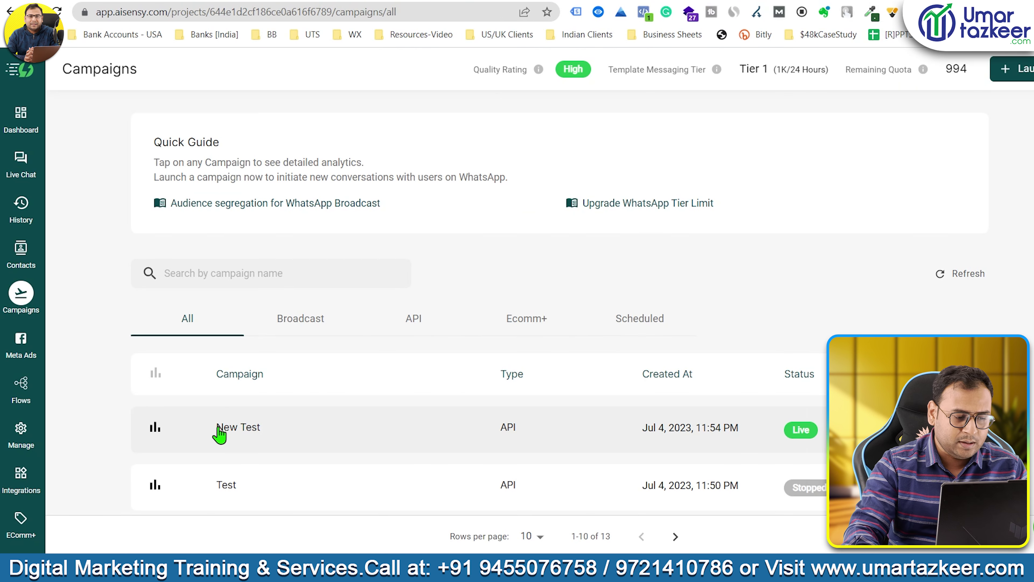
left_click(263, 437)
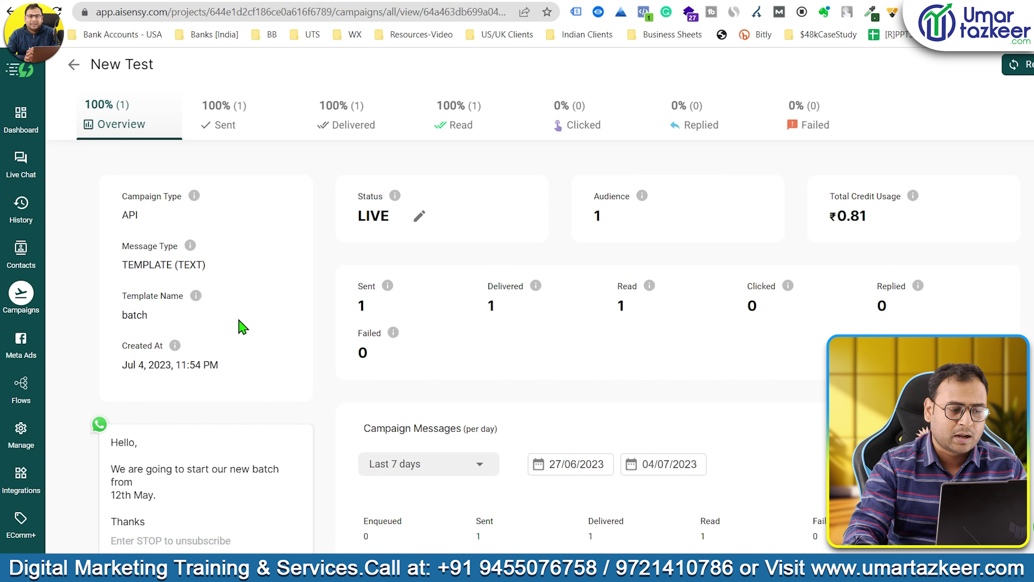
left_click_drag(149, 63, 93, 59)
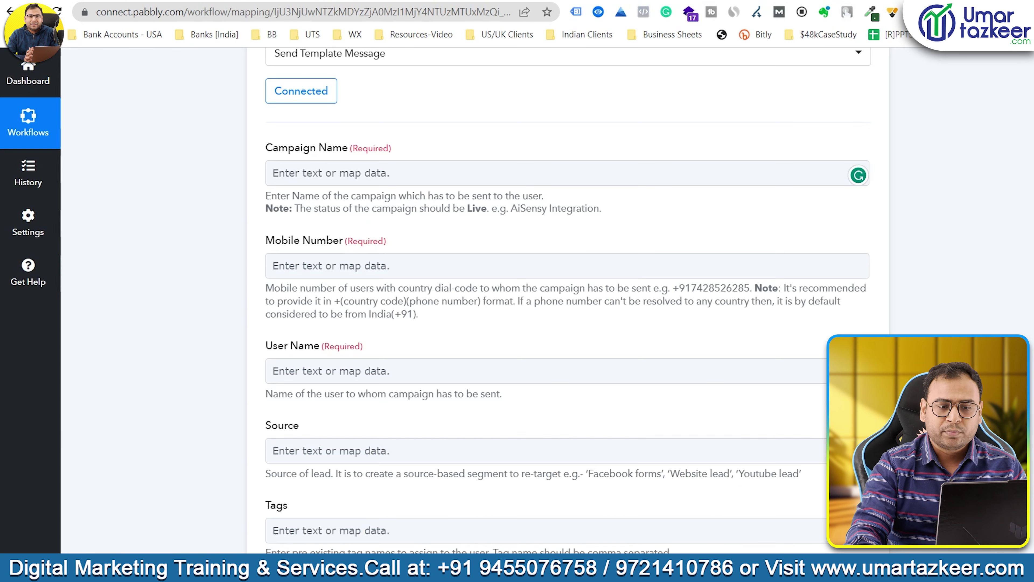
key("ctrl+Tab")
Paste the campaign name into Campaign Name and delete 'Refresh' so it reads 'New Test'
left_click(325, 175)
type("New Test Refresh")
left_click(190, 203)
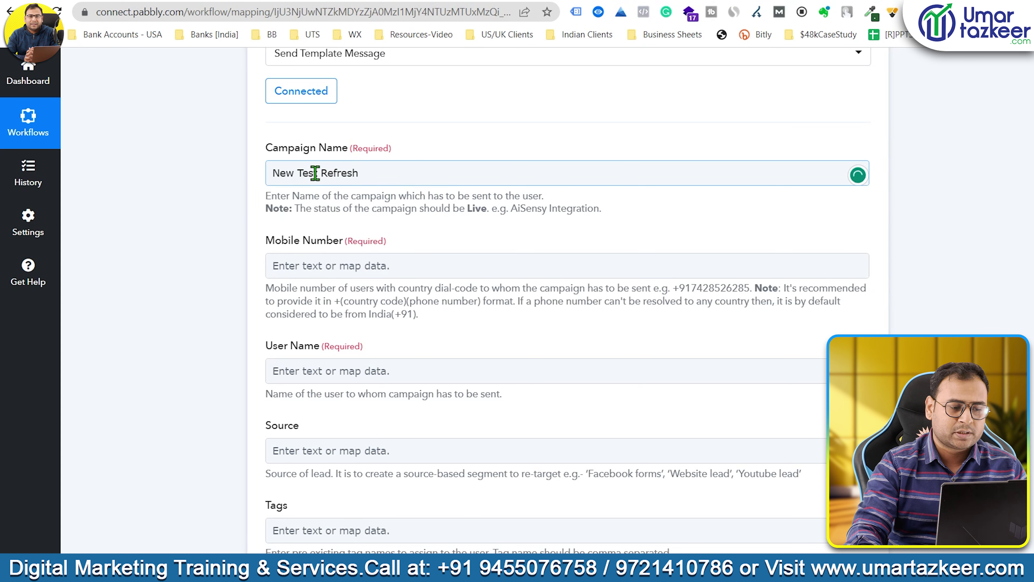
double_click(325, 173)
key("BackSpace")
left_click(138, 196)
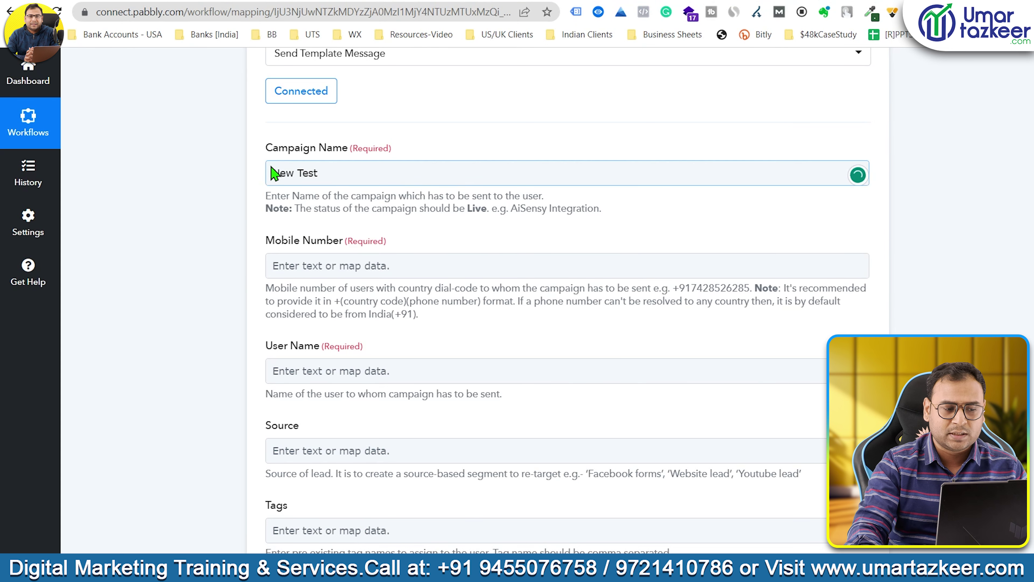
Set Mobile Number to '+' followed by the Google Sheets Ph field
left_click(352, 273)
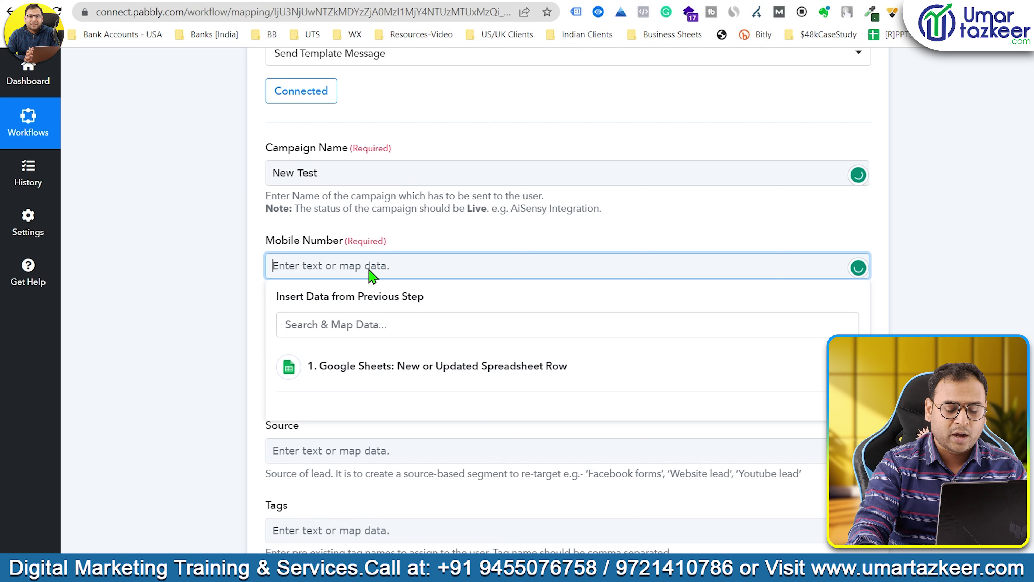
type("+")
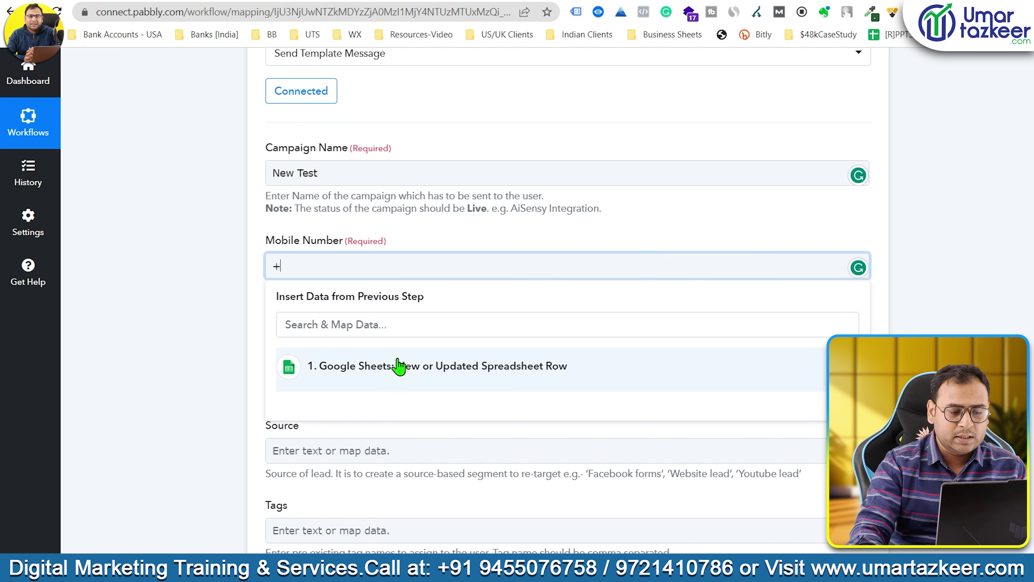
left_click(397, 365)
scroll(654, 367, "down", 2)
scroll(436, 485, "down", 2)
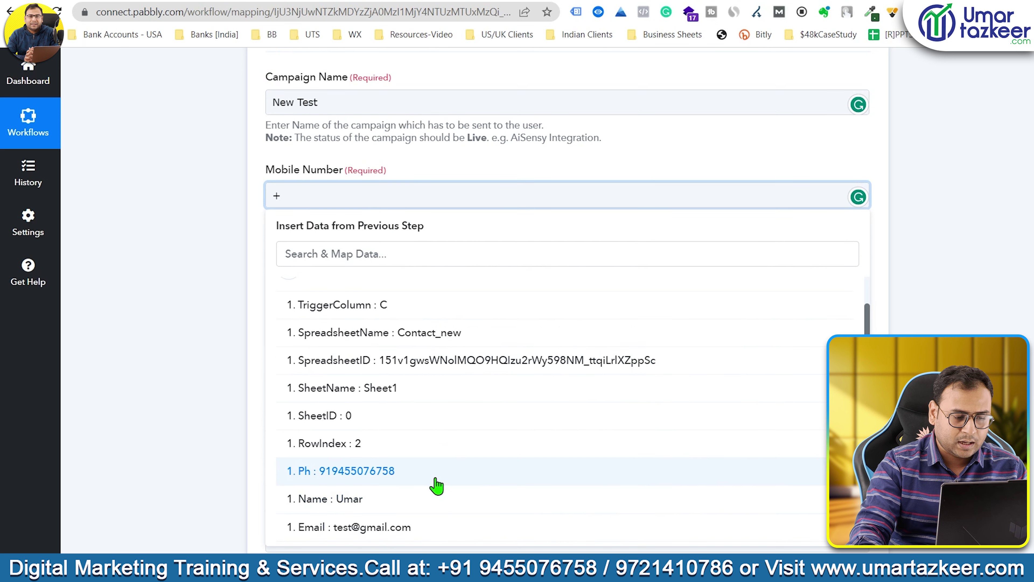
left_click(336, 474)
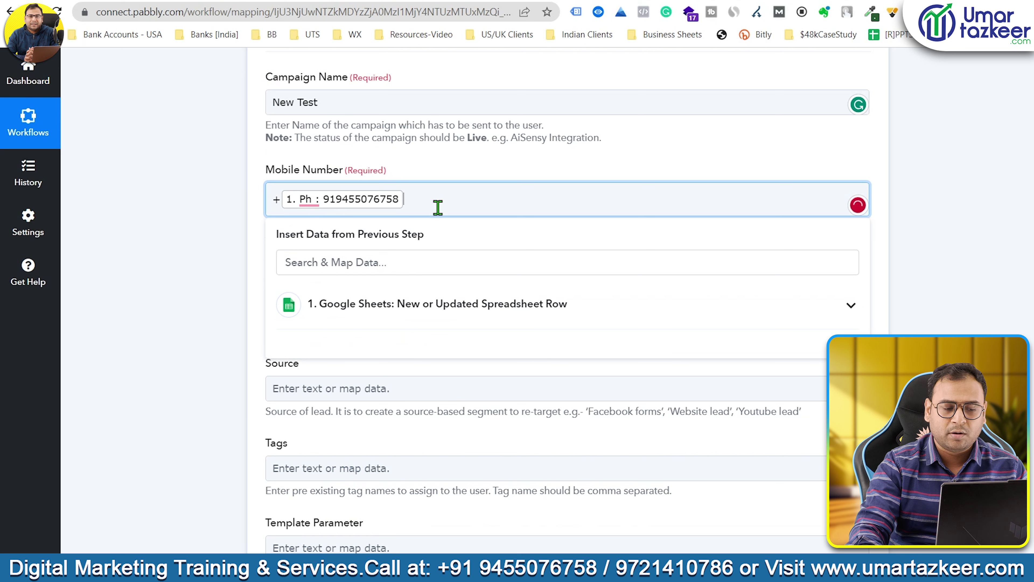
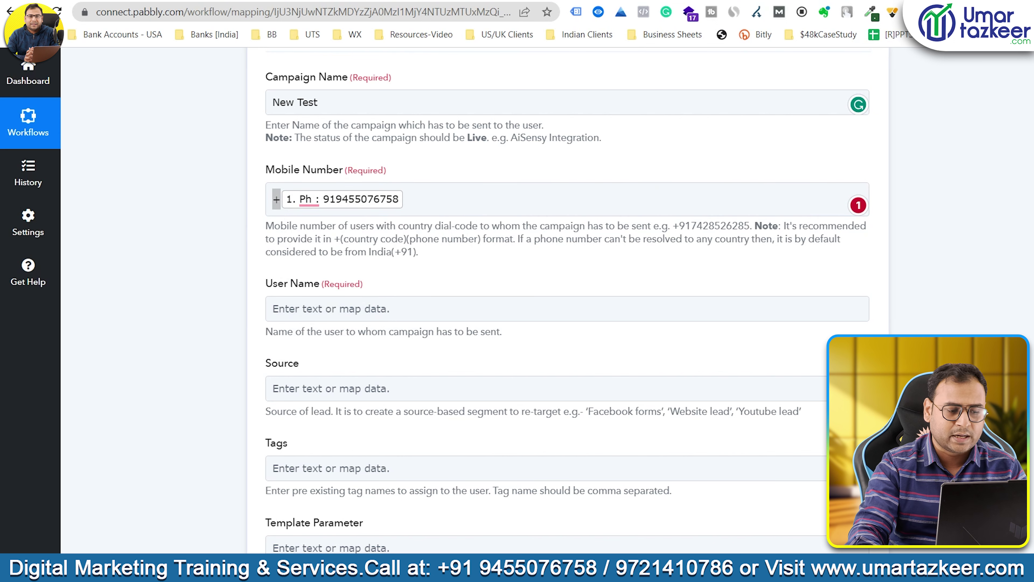
Map the Google Sheets row's Name value into the AiSensy User Name field
scroll(813, 277, "down", 3)
left_click(313, 166)
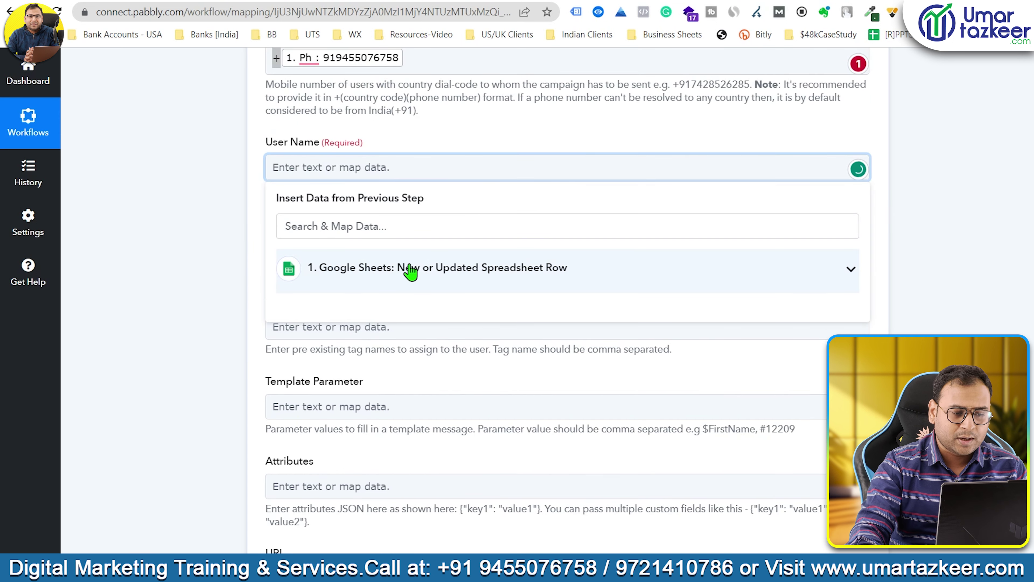
left_click(425, 269)
left_click(291, 503)
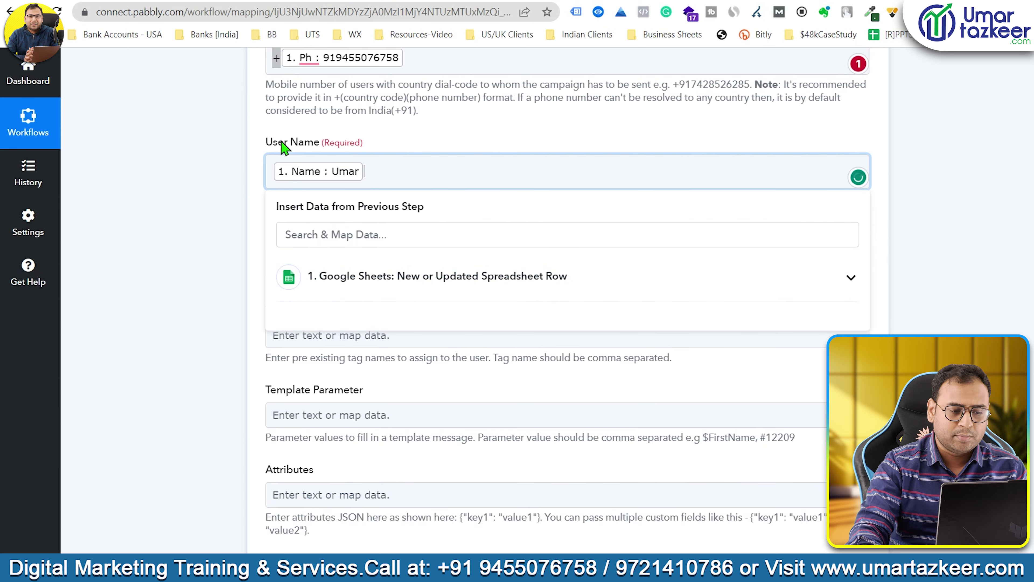
left_click(230, 330)
scroll(231, 331, "down", 4)
scroll(519, 282, "down", 3)
scroll(304, 143, "down", 3)
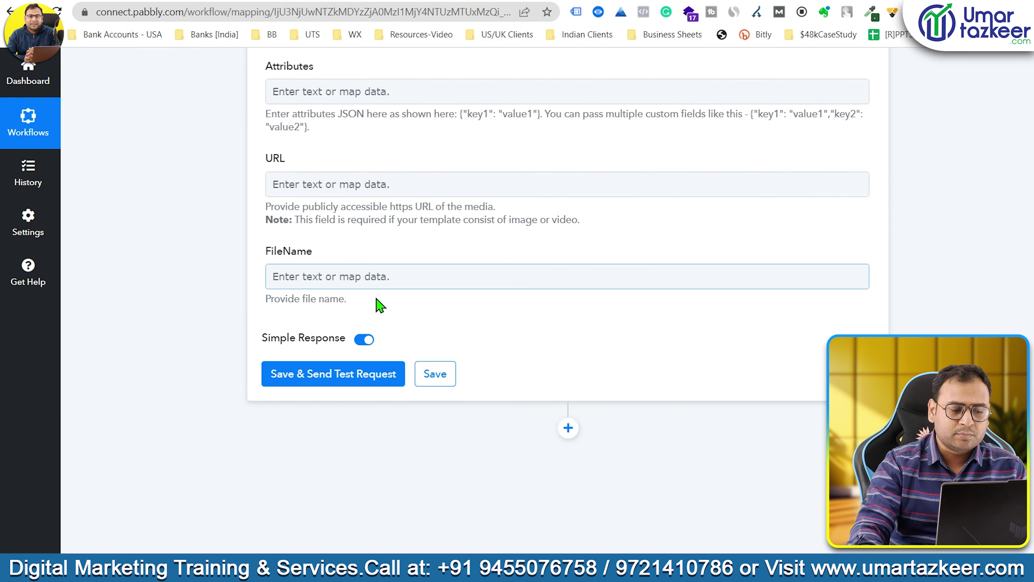
scroll(353, 432, "up", 8)
Filter AiSensy's template messages to Approved and preview the batch template's message
key("ctrl+Tab")
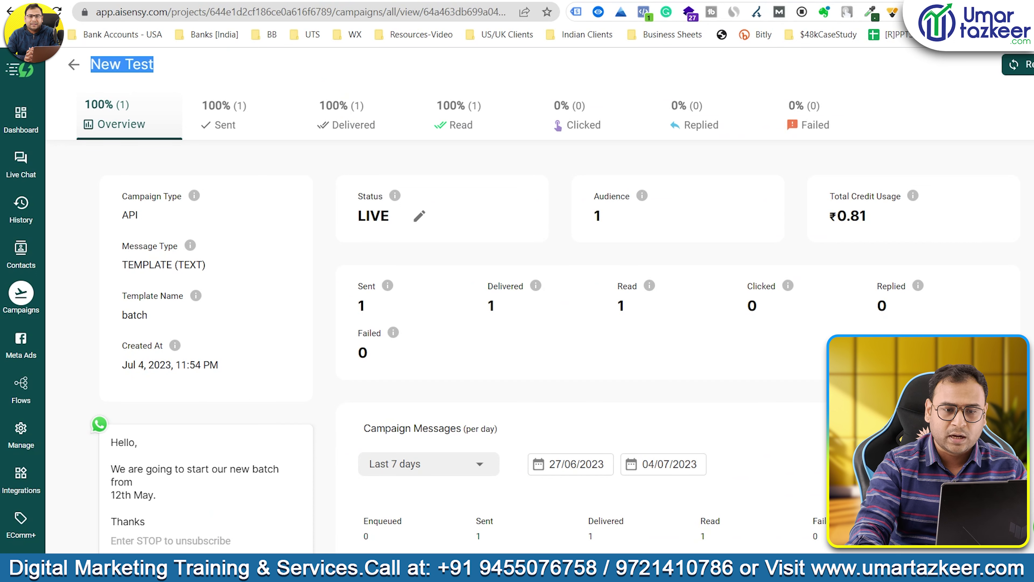
left_click(21, 427)
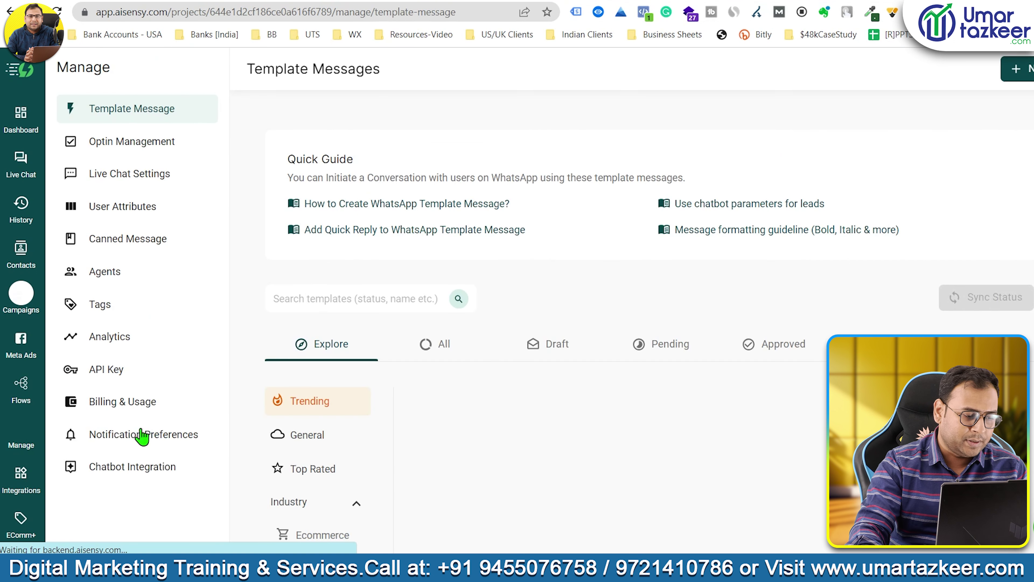
left_click(761, 347)
scroll(651, 338, "down", 3)
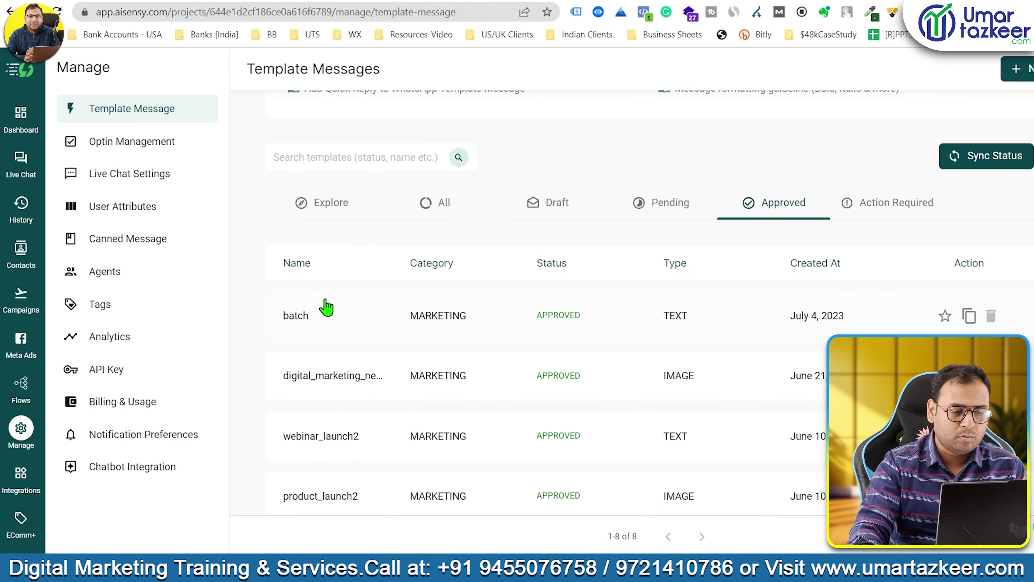
left_click(409, 320)
left_click_drag(540, 353, 478, 281)
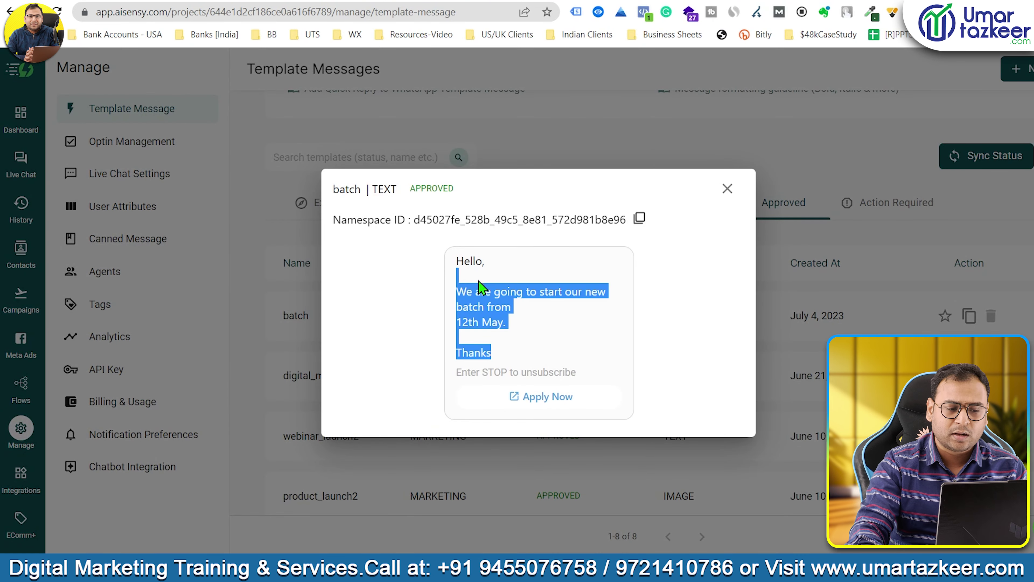
left_click(727, 188)
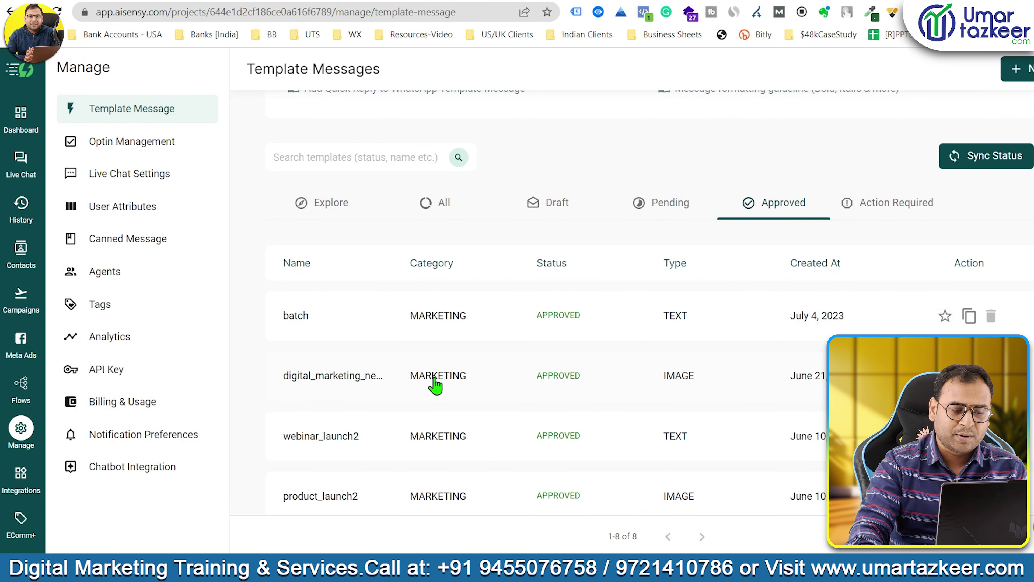
Preview digital_marketing_new_batch and check its {{1}} and {{2}} placeholders
left_click(435, 387)
left_click_drag(475, 279, 493, 280)
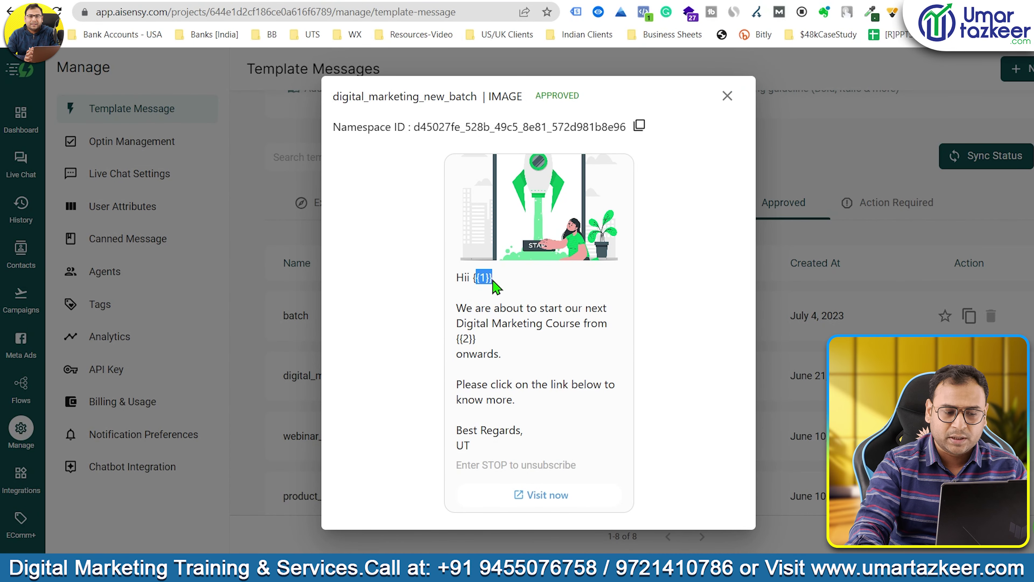
left_click_drag(487, 340, 457, 341)
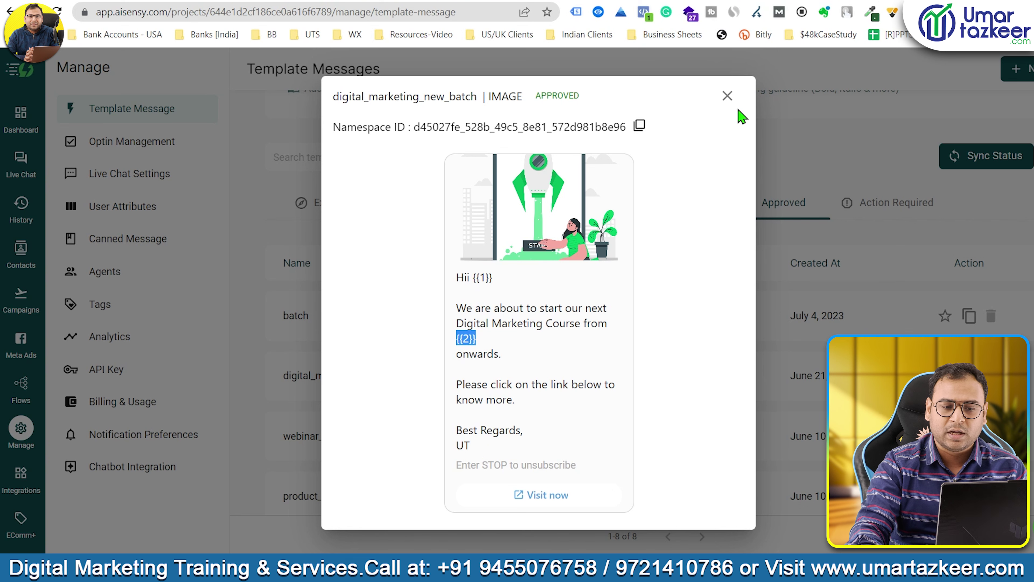
left_click(727, 95)
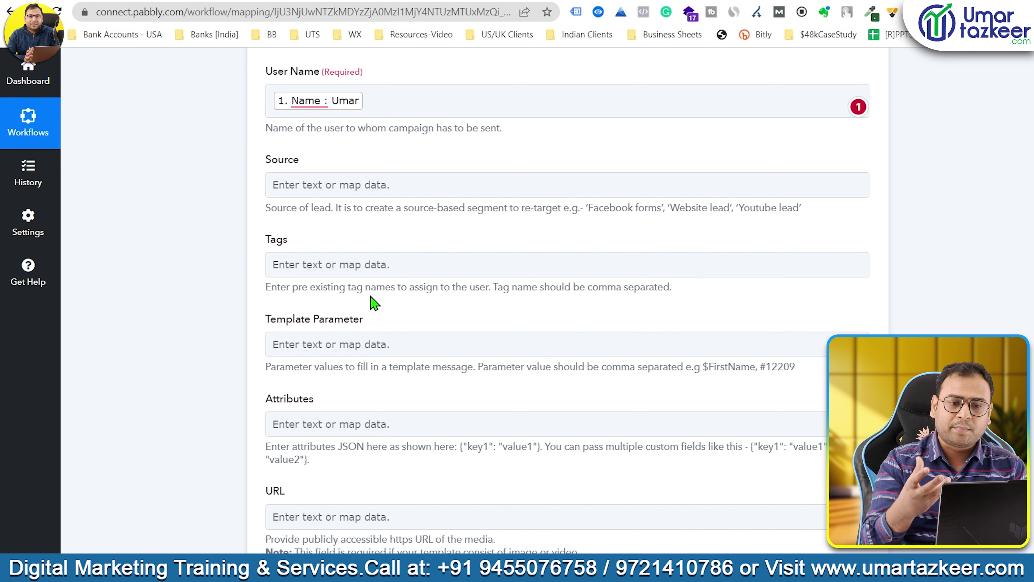
Review the AiSensy action fields down to Save & Send Test Request, then return to AiSensy templates
scroll(551, 251, "down", 3)
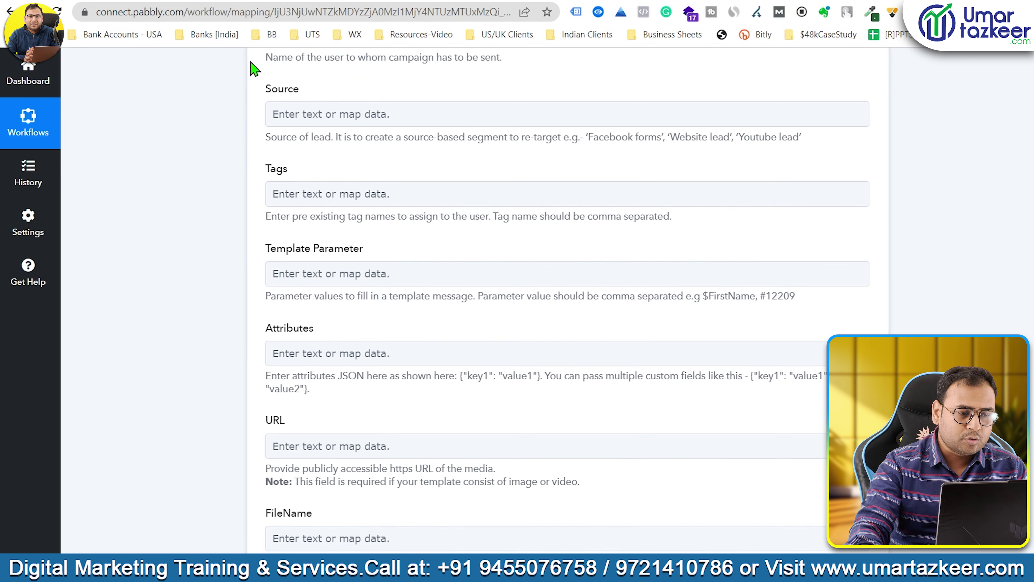
scroll(411, 307, "down", 4)
scroll(550, 319, "down", 5)
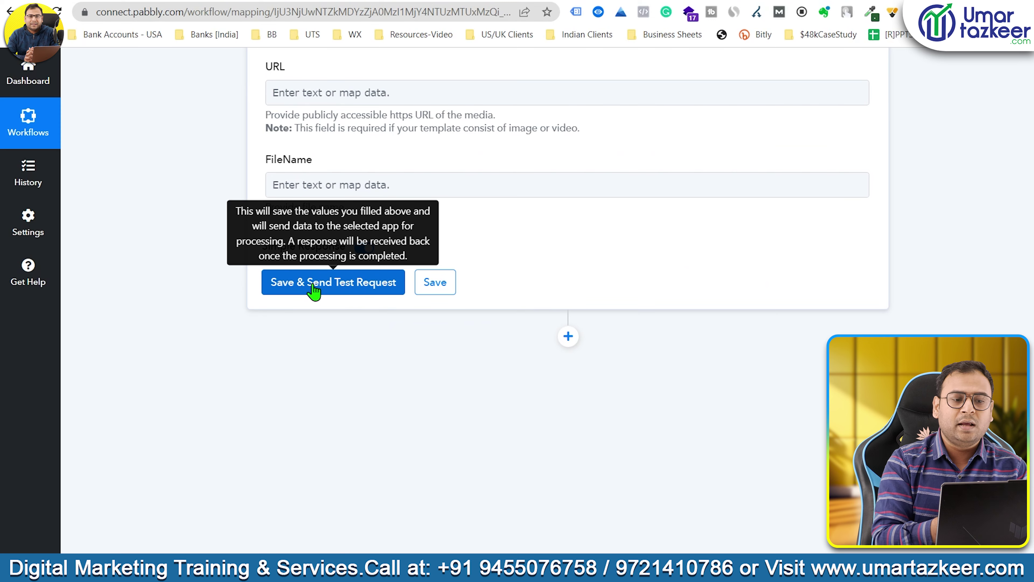
scroll(658, 284, "up", 10)
scroll(670, 284, "up", 10)
scroll(669, 284, "up", 2)
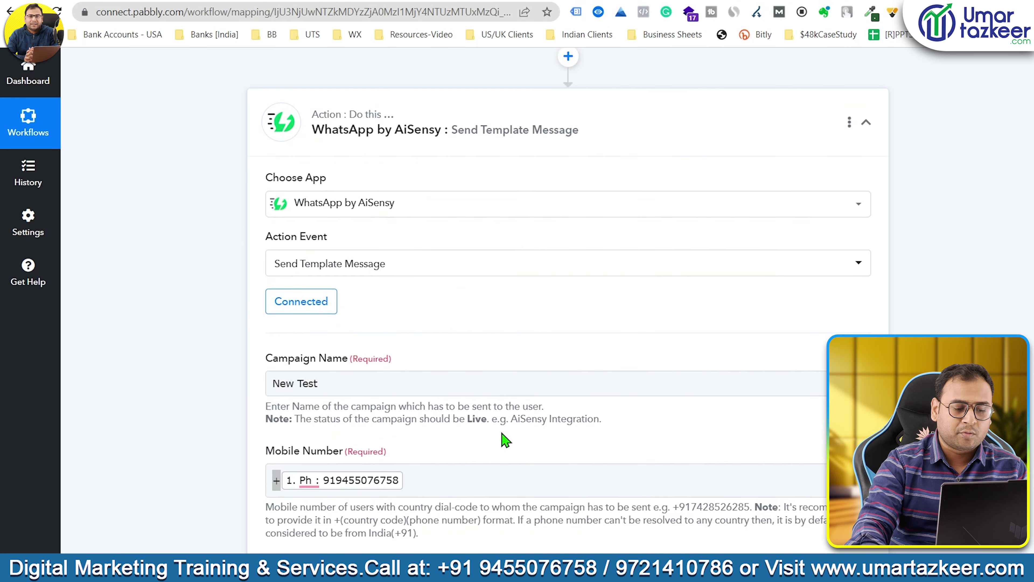
scroll(505, 439, "down", 3)
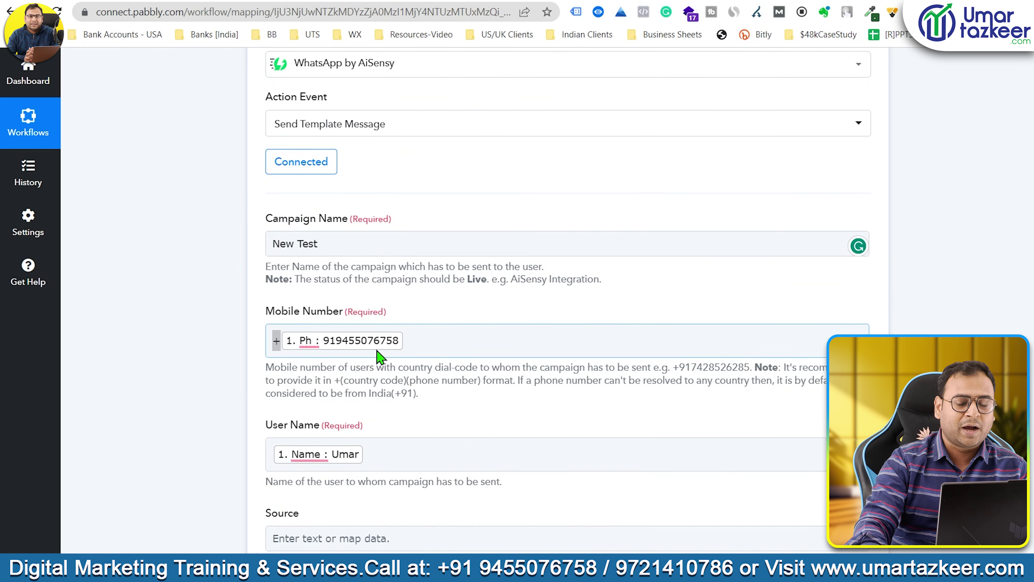
scroll(750, 242, "down", 8)
key("ctrl+Tab")
scroll(652, 291, "up", 3)
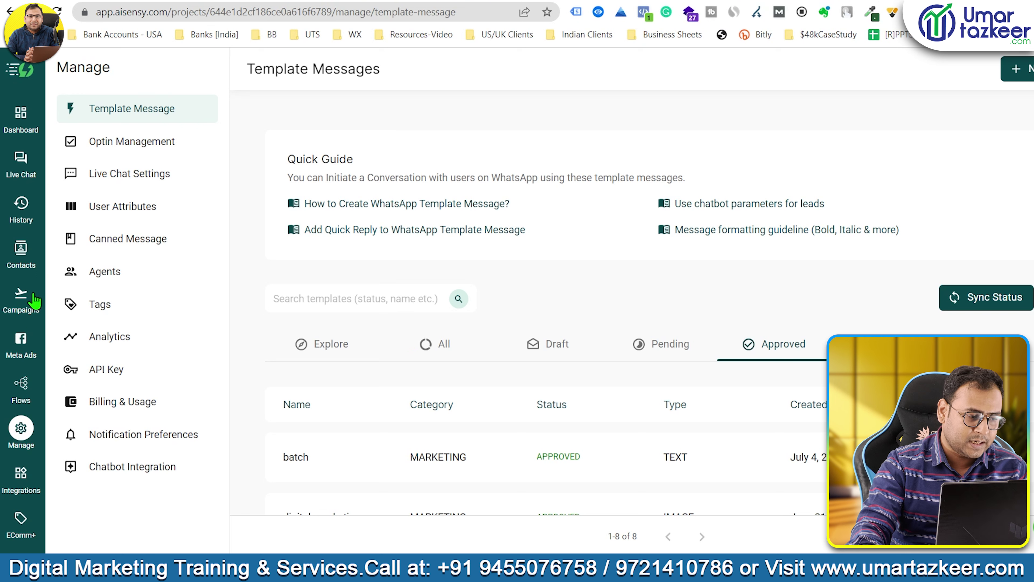
Open the New Test campaign from AiSensy's Campaigns list and view its overview stats
left_click(35, 301)
scroll(692, 354, "down", 3)
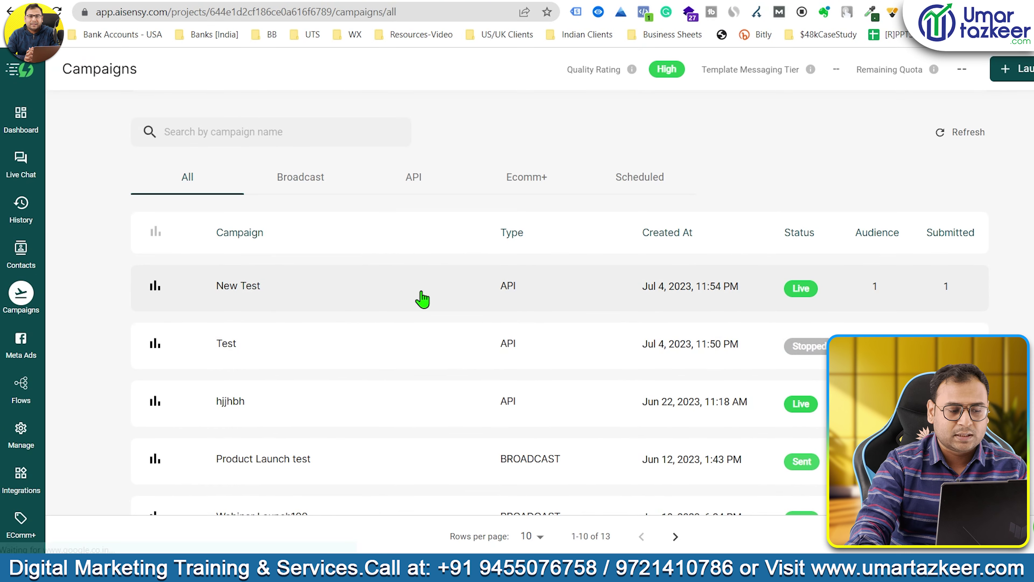
left_click(422, 300)
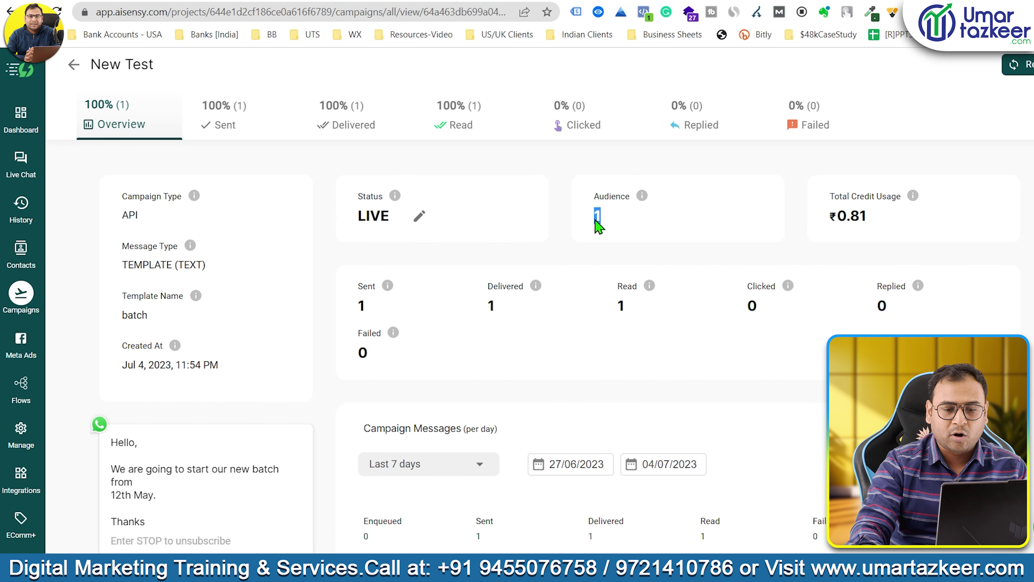
left_click(623, 305)
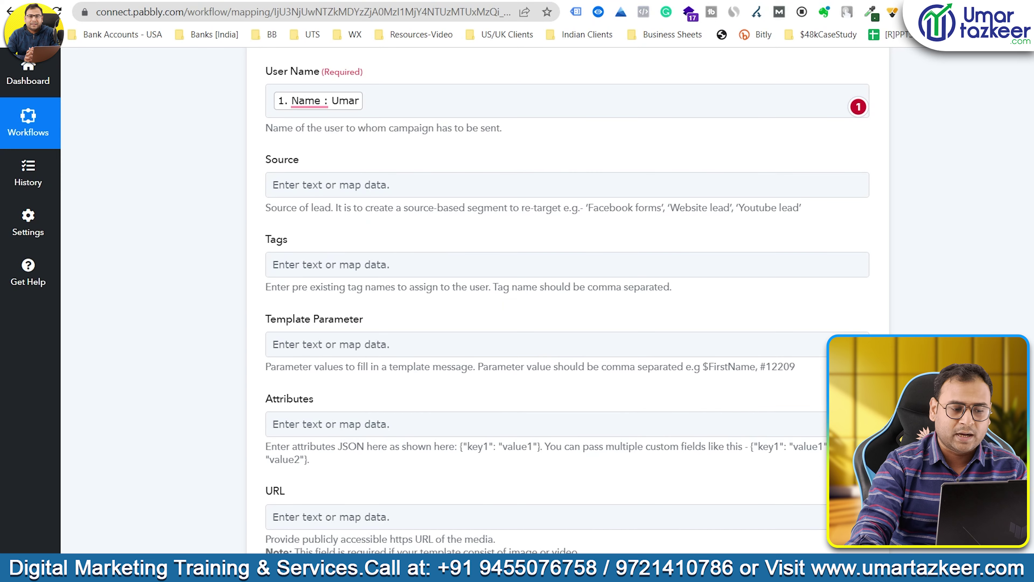
Send the AiSensy step's test request and confirm the response shows Success true
scroll(476, 383, "down", 8)
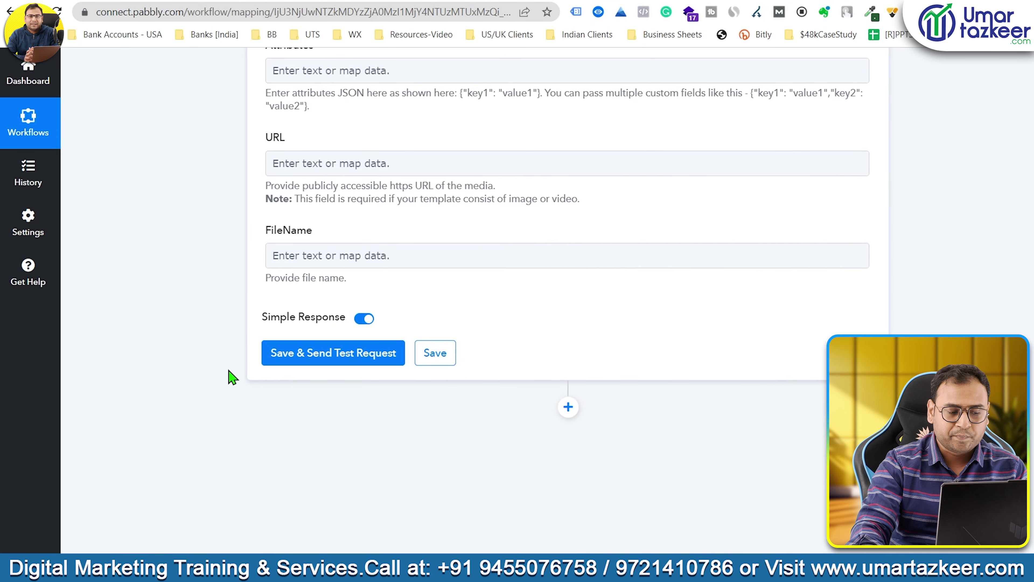
left_click(318, 364)
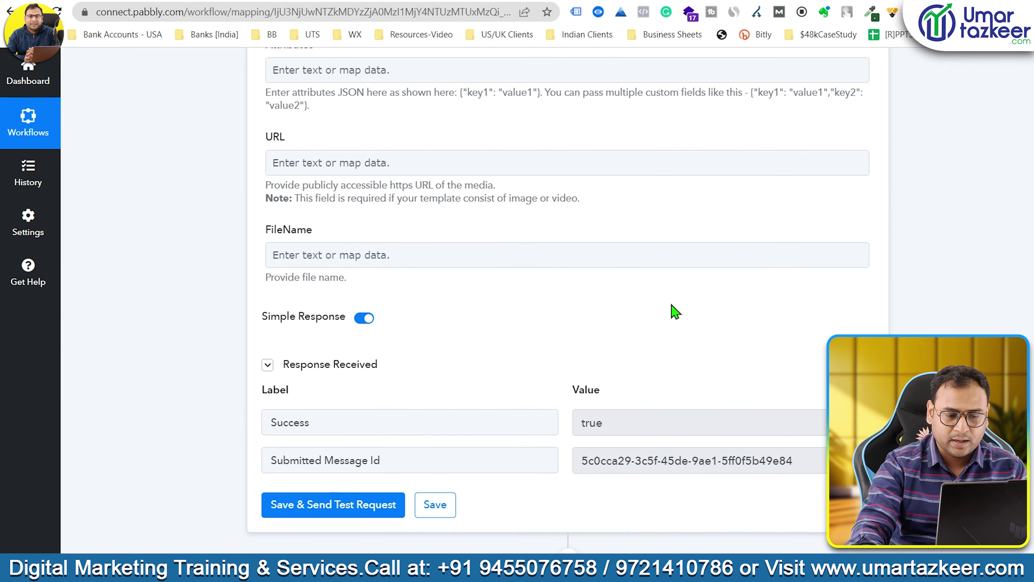
scroll(675, 312, "down", 3)
left_click_drag(700, 286, 563, 293)
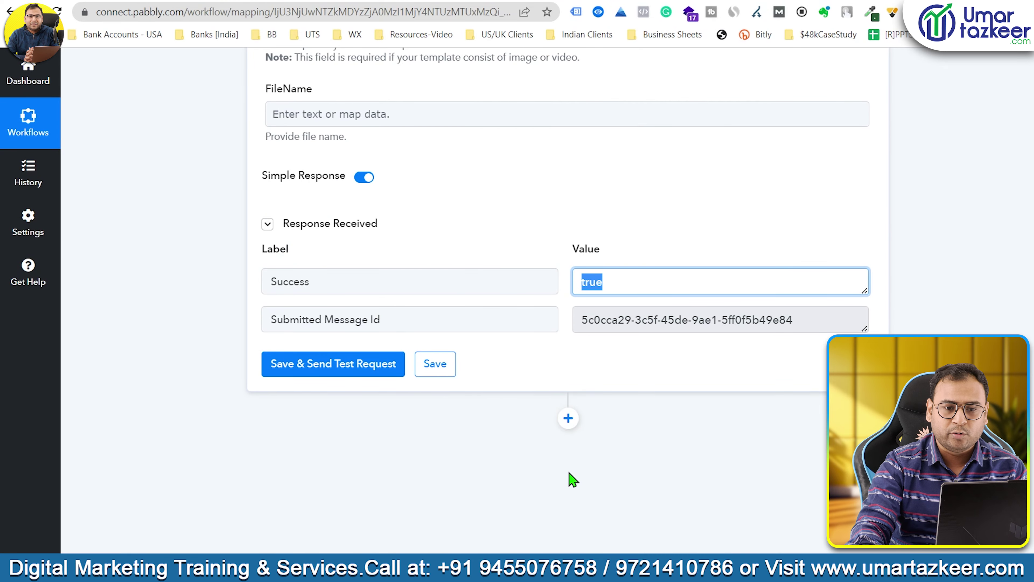
Review the Campaign Name and Mobile Number mapping, noting the campaign must be Live
scroll(593, 438, "up", 6)
scroll(596, 430, "down", 7)
scroll(454, 335, "up", 10)
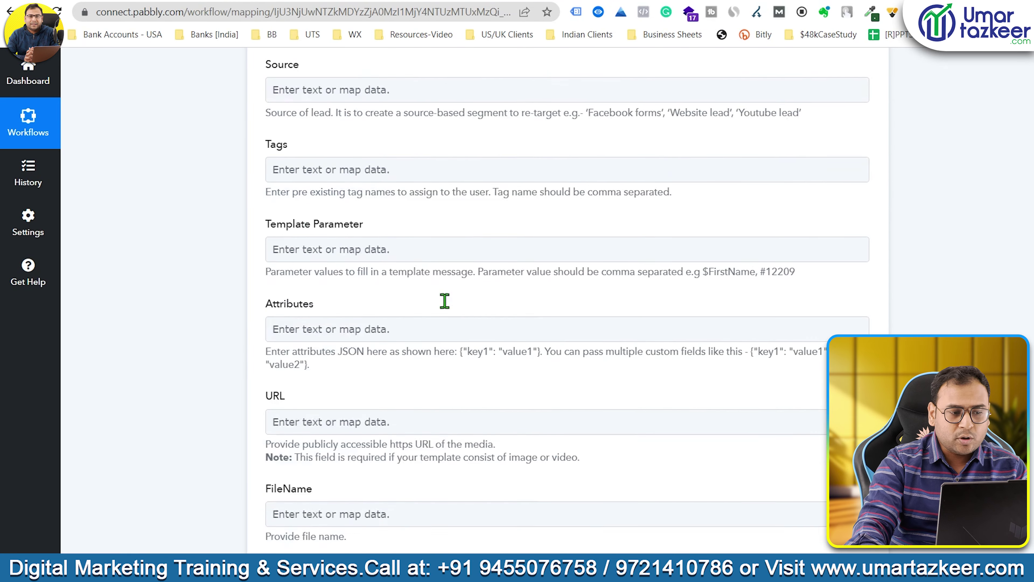
scroll(623, 201, "up", 1)
scroll(733, 261, "up", 10)
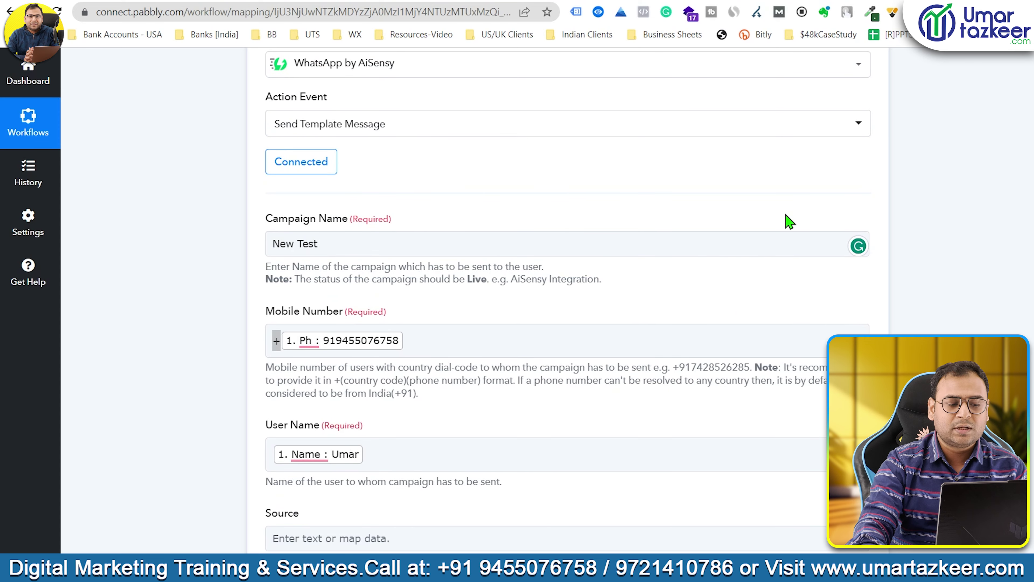
left_click_drag(390, 280, 392, 307)
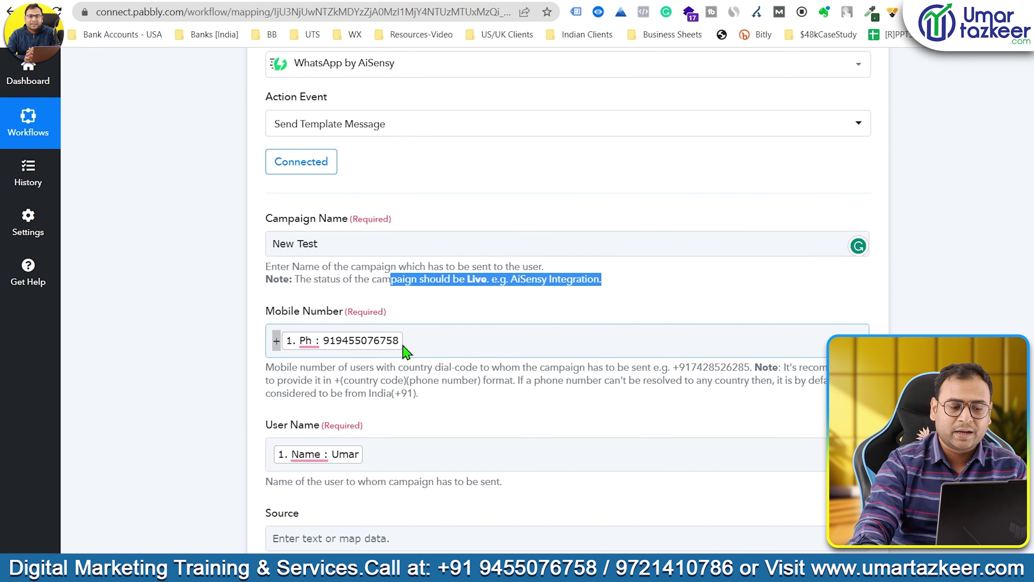
Confirm New Test shows audience 2 and sent 2, then select contact row A2:C2 in Contact_new
left_click(146, 333)
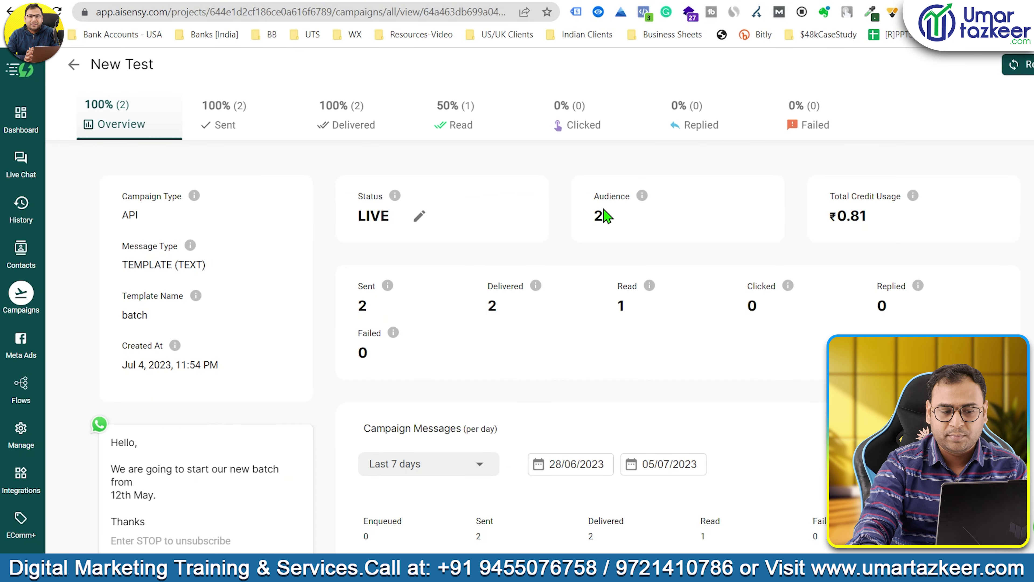
left_click_drag(607, 226, 592, 227)
left_click_drag(365, 308, 360, 311)
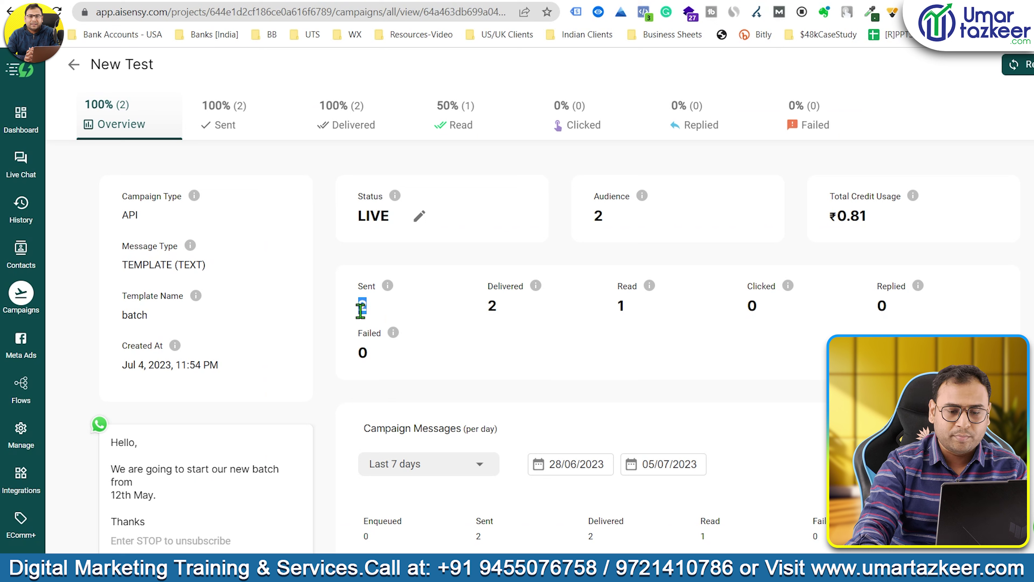
left_click(395, 318)
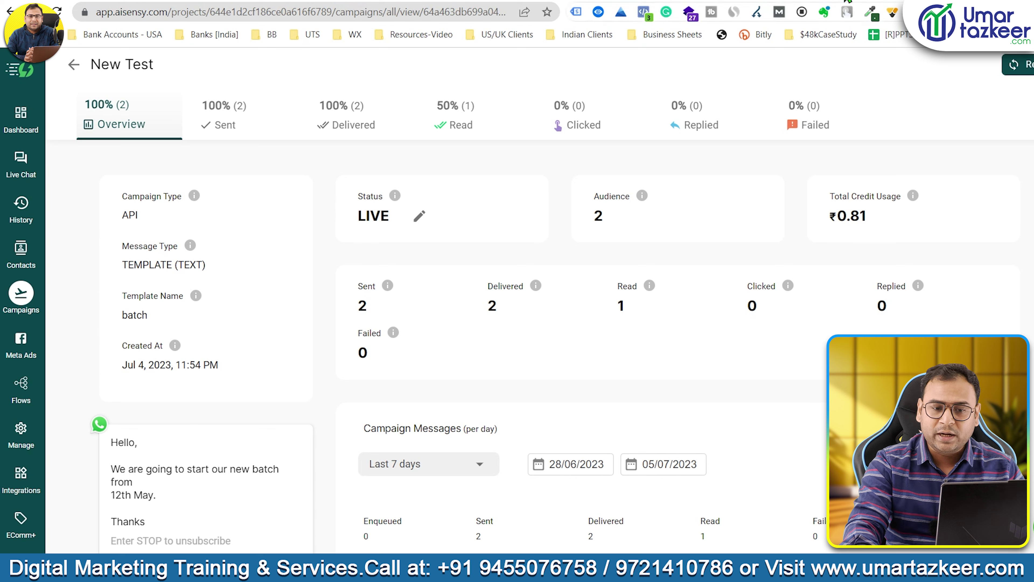
left_click_drag(39, 175, 228, 183)
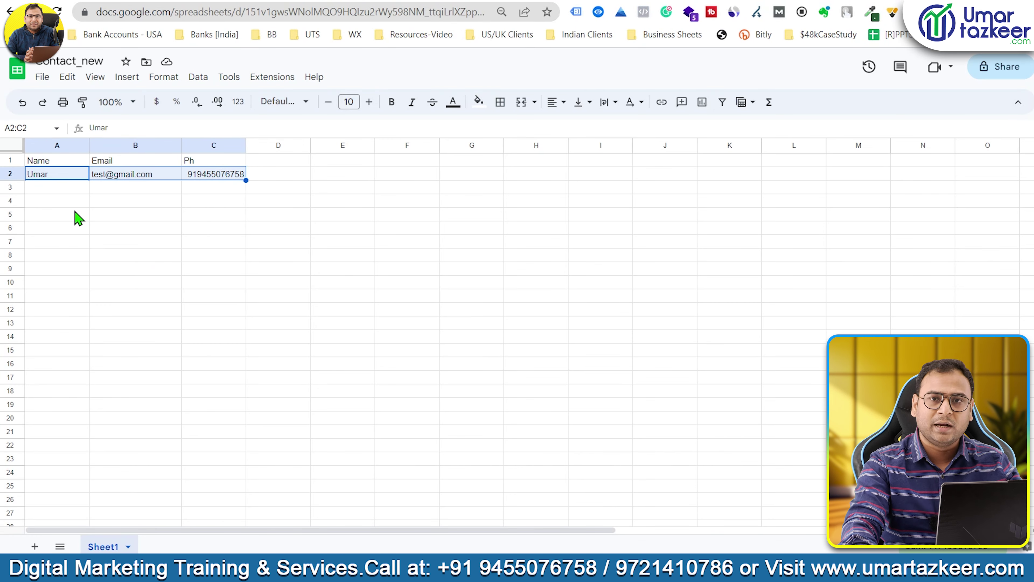
Run Extensions > Pabbly Connect Webhooks > Send On Event for the Contact_new sheet
left_click(83, 201)
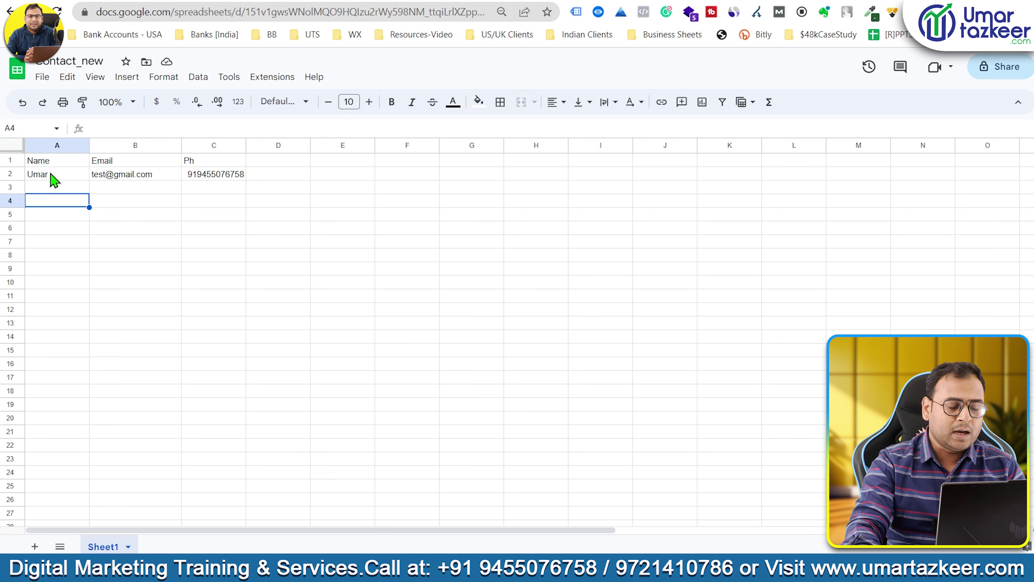
left_click_drag(44, 193, 214, 191)
left_click(331, 227)
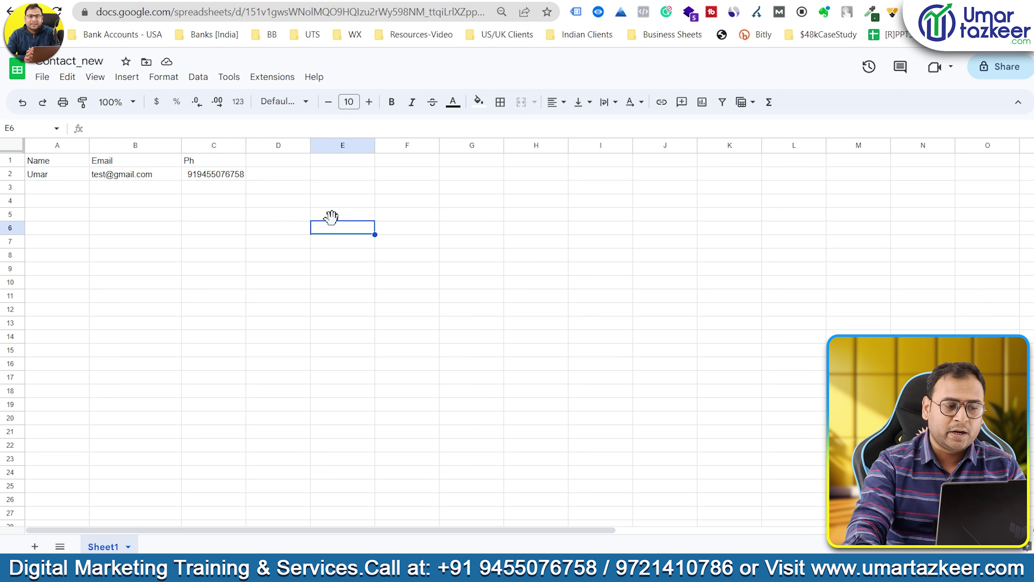
left_click(280, 76)
mouse_move(324, 201)
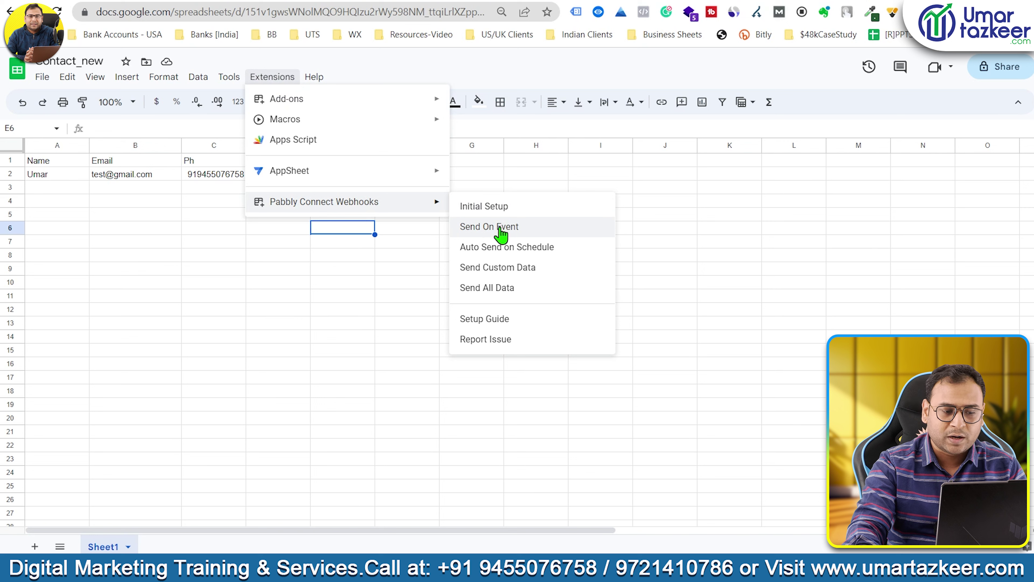
left_click(497, 233)
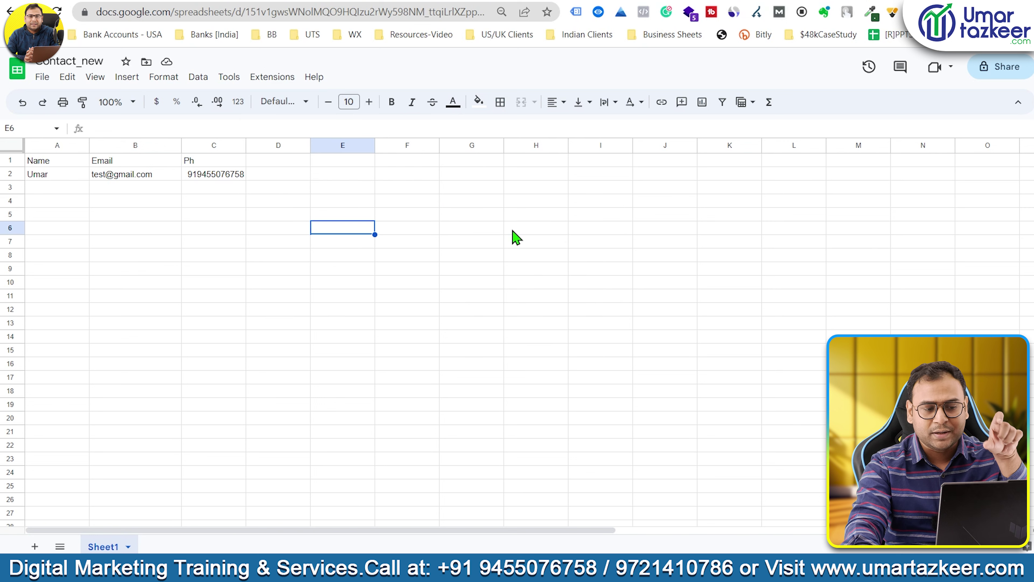
left_click(654, 259)
Recheck contact row A2:C2, then highlight 'Google Sheet' in the Miro board's central node
left_click_drag(35, 175, 230, 176)
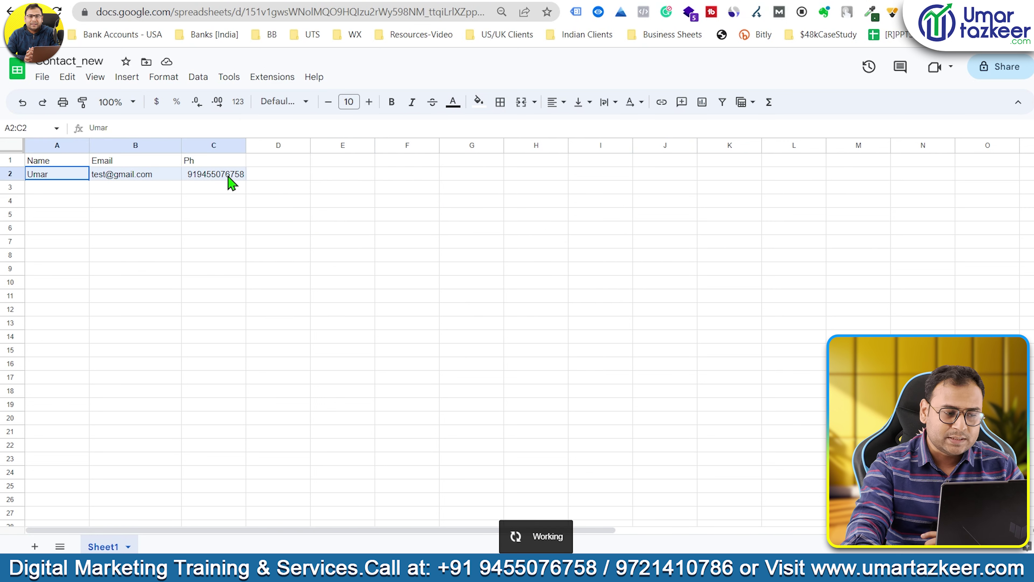
left_click(228, 215)
left_click_drag(59, 176, 235, 177)
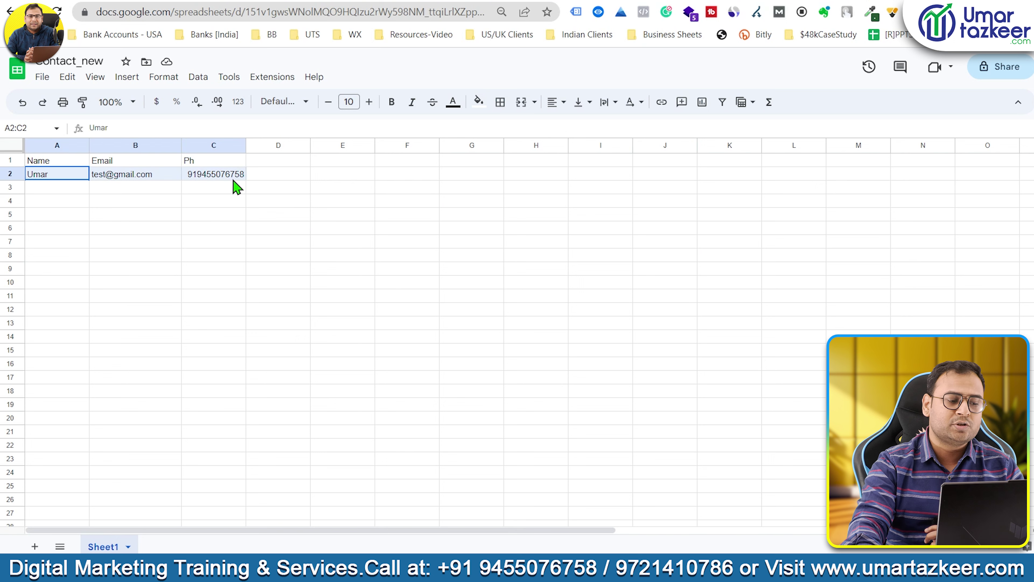
left_click(371, 203)
left_click(827, 4)
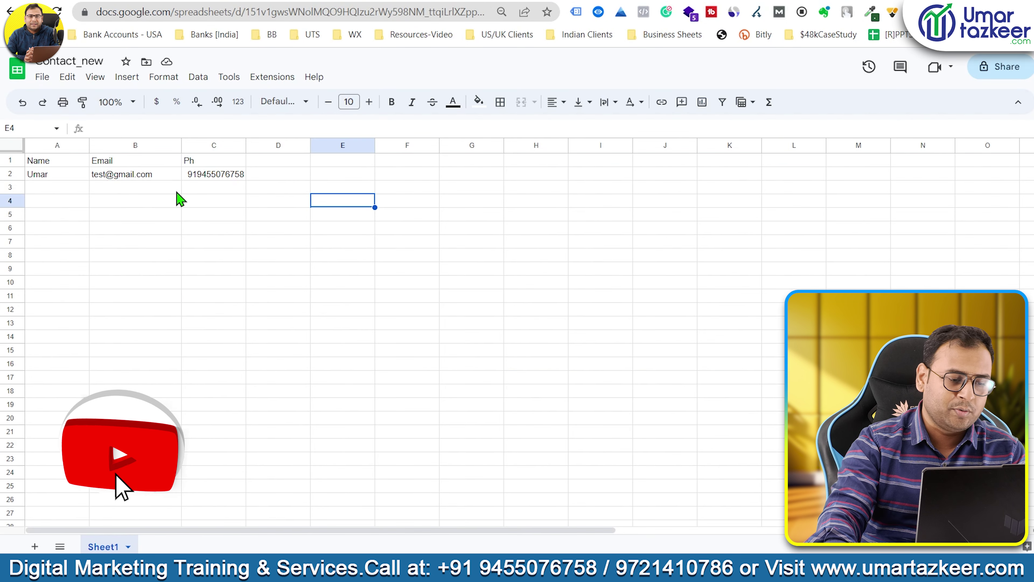
left_click(205, 176)
left_click(474, 187)
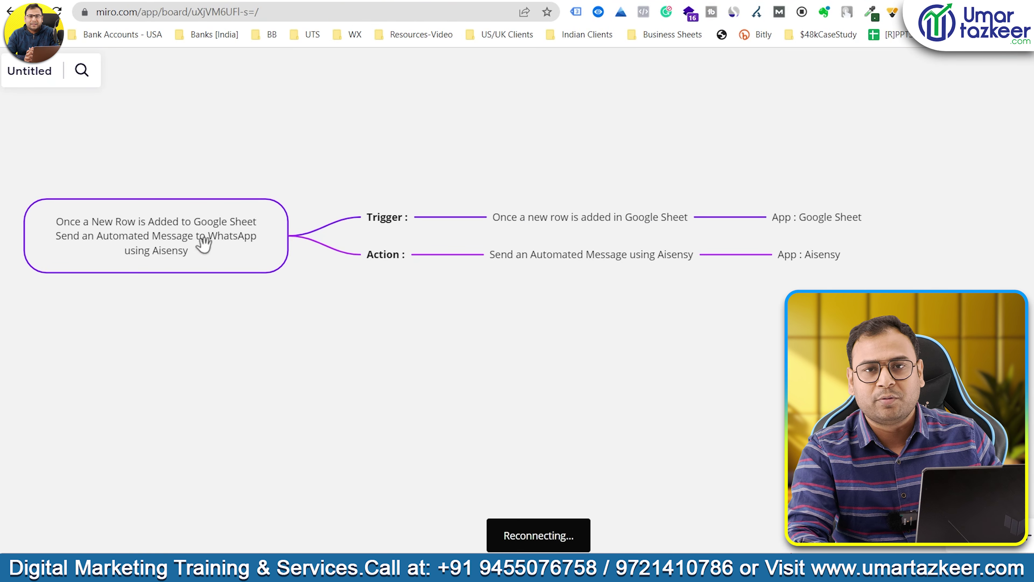
double_click(310, 232)
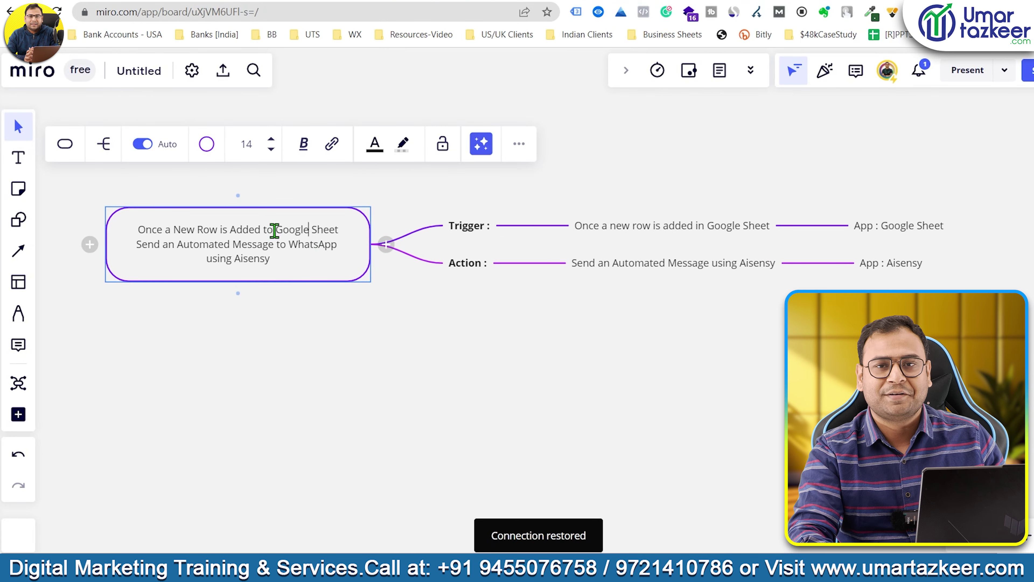
left_click_drag(274, 230, 326, 231)
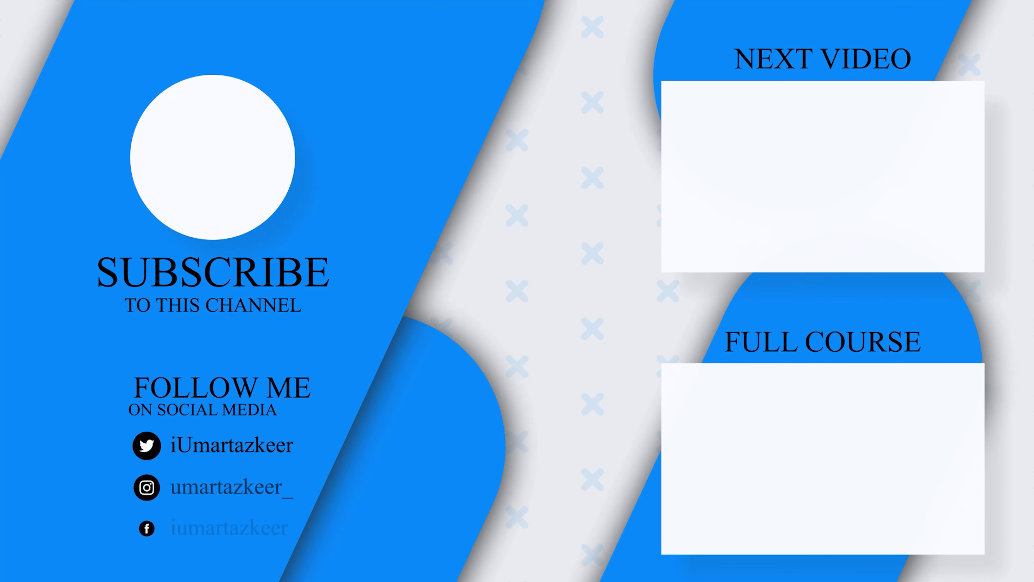